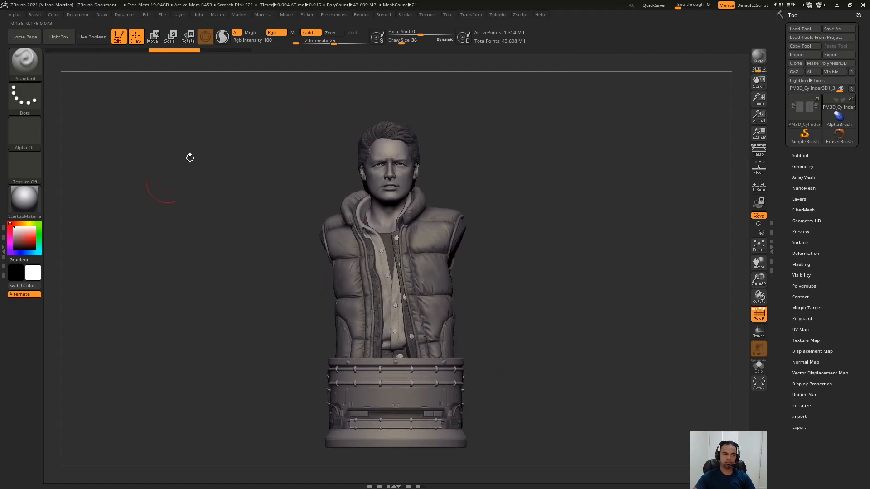
- Open the left tray and dock the Macro palette in it
{"action": "left_click_drag", "start_coordinate": [522, 190], "coordinate": [519, 183], "text": "alt"}
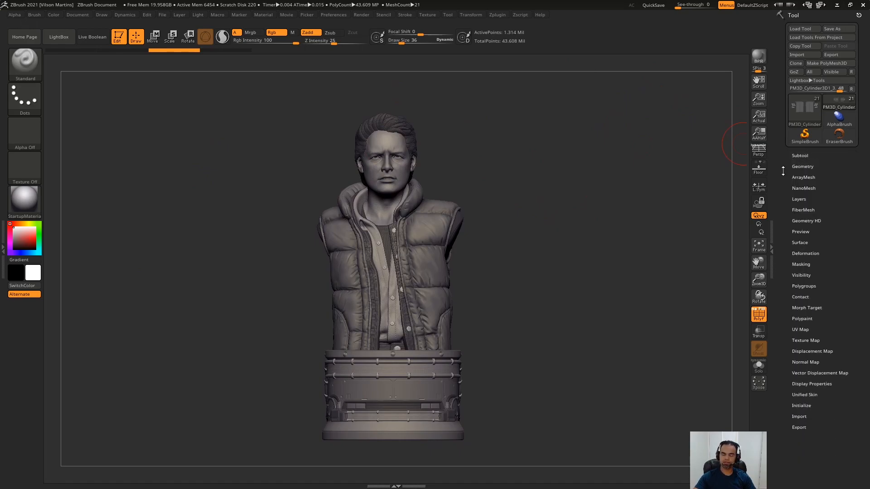
{"action": "left_click_drag", "start_coordinate": [783, 172], "coordinate": [774, 144]}
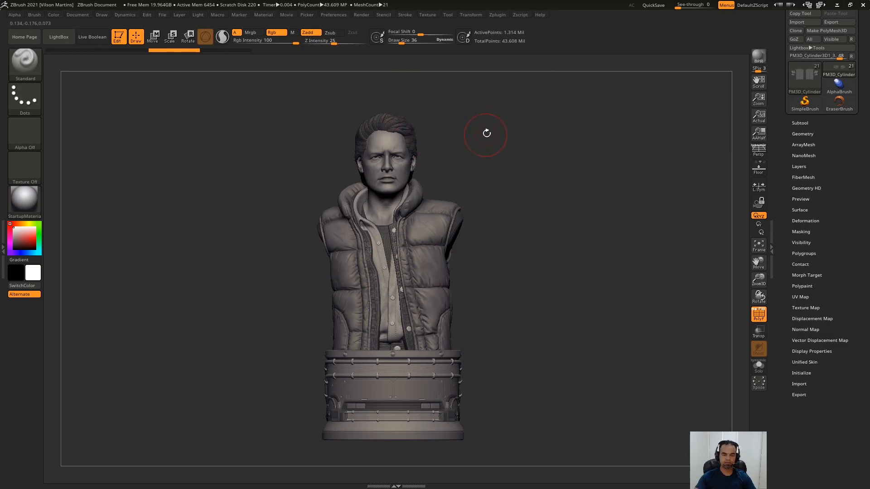
{"action": "left_click_drag", "start_coordinate": [481, 124], "coordinate": [482, 126], "text": "alt"}
{"action": "left_click", "coordinate": [221, 16]}
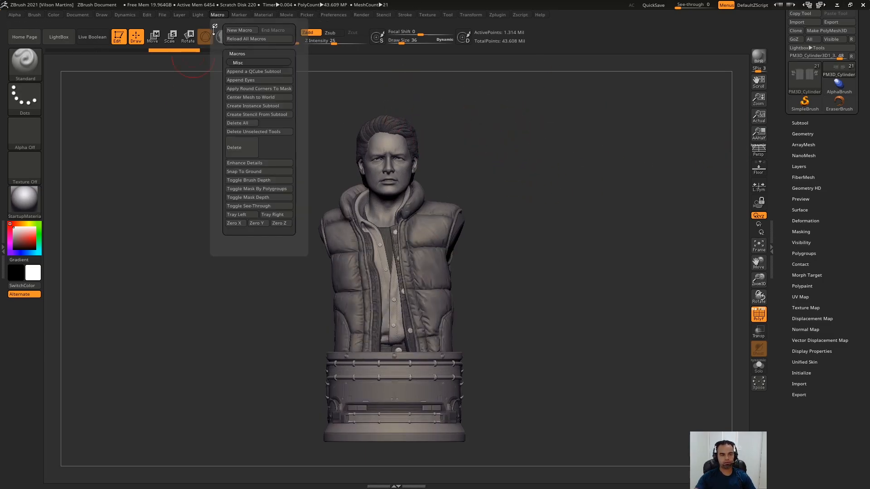
{"action": "left_click", "coordinate": [224, 27]}
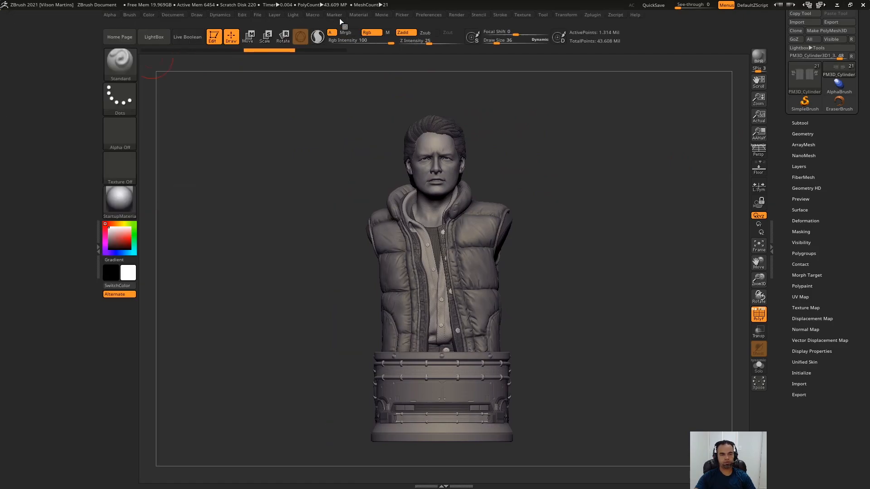
{"action": "left_click", "coordinate": [374, 15]}
{"action": "left_click", "coordinate": [294, 15]}
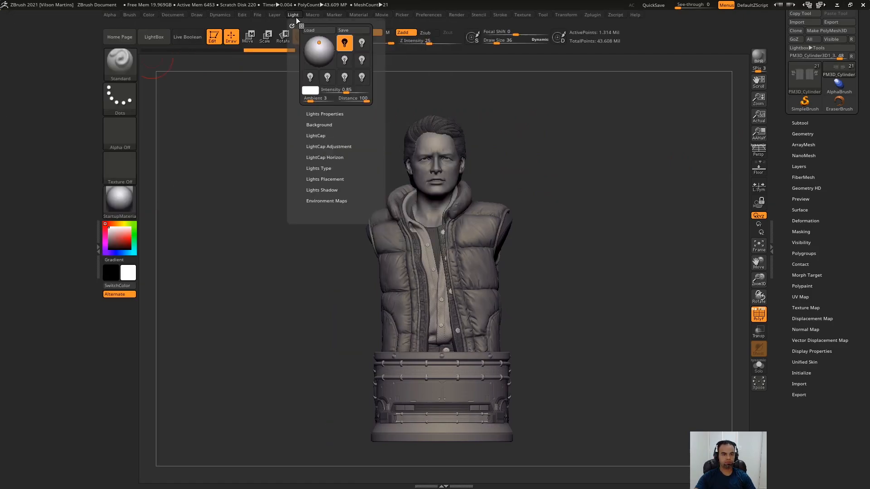
{"action": "left_click", "coordinate": [312, 15]}
{"action": "left_click", "coordinate": [317, 15]}
{"action": "left_click", "coordinate": [314, 27]}
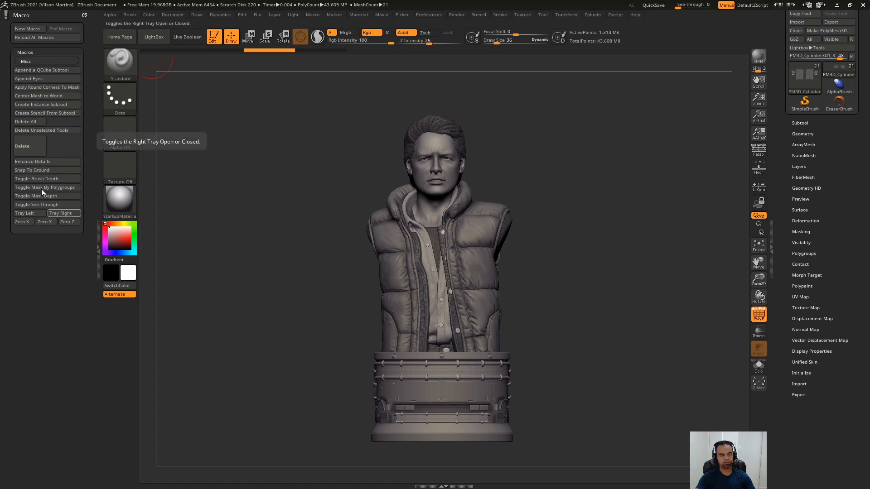
{"action": "left_click", "coordinate": [52, 52]}
{"action": "left_click", "coordinate": [50, 51]}
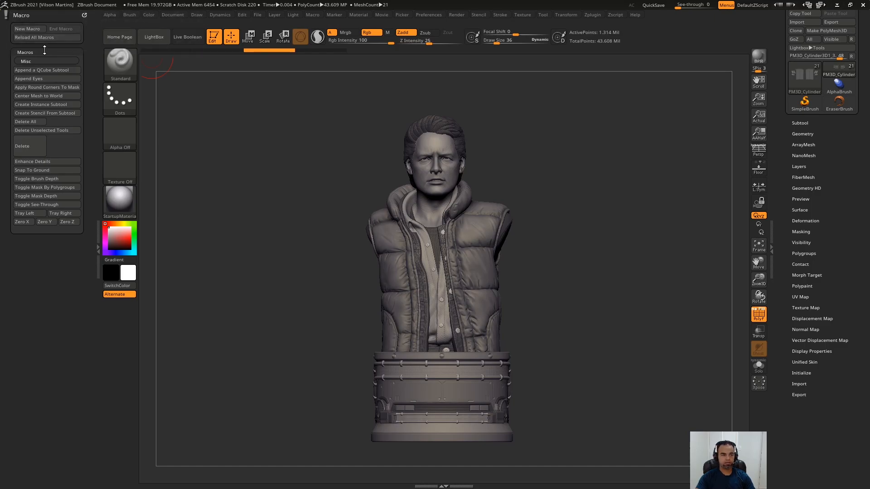
{"action": "left_click", "coordinate": [79, 51]}
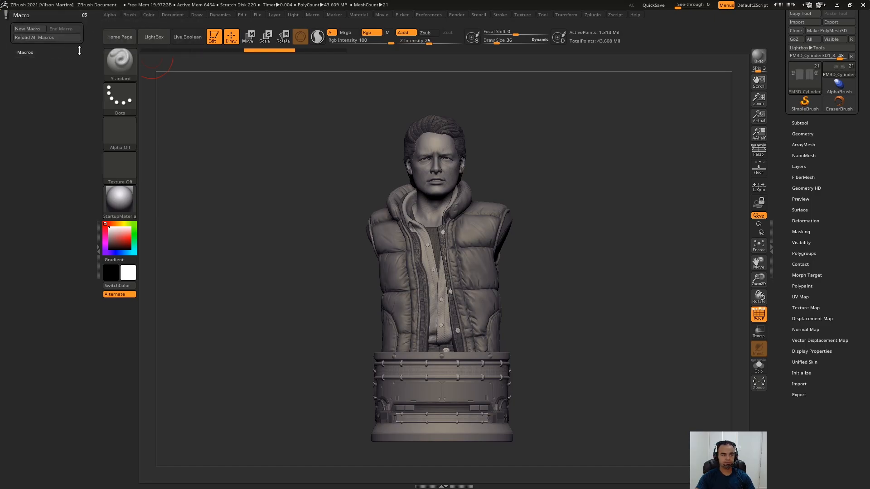
{"action": "left_click", "coordinate": [39, 51]}
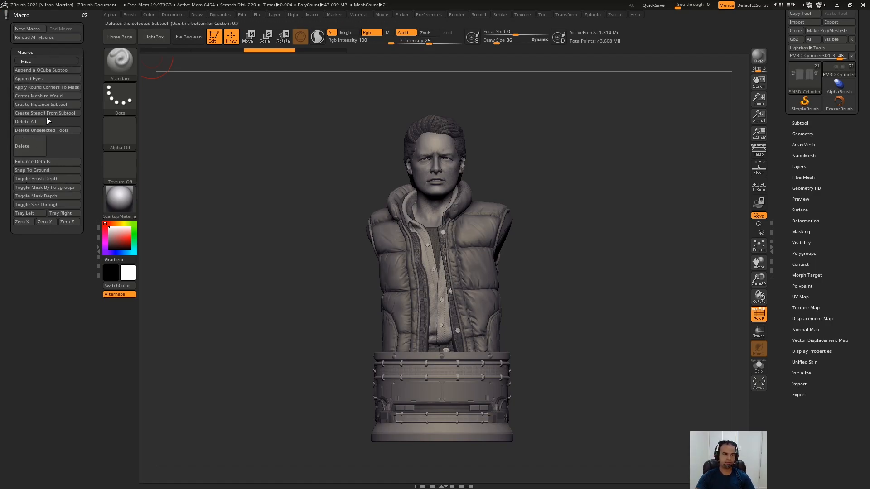
{"action": "left_click_drag", "start_coordinate": [271, 149], "coordinate": [342, 192]}
{"action": "left_click_drag", "start_coordinate": [617, 142], "coordinate": [632, 150], "text": "shift"}
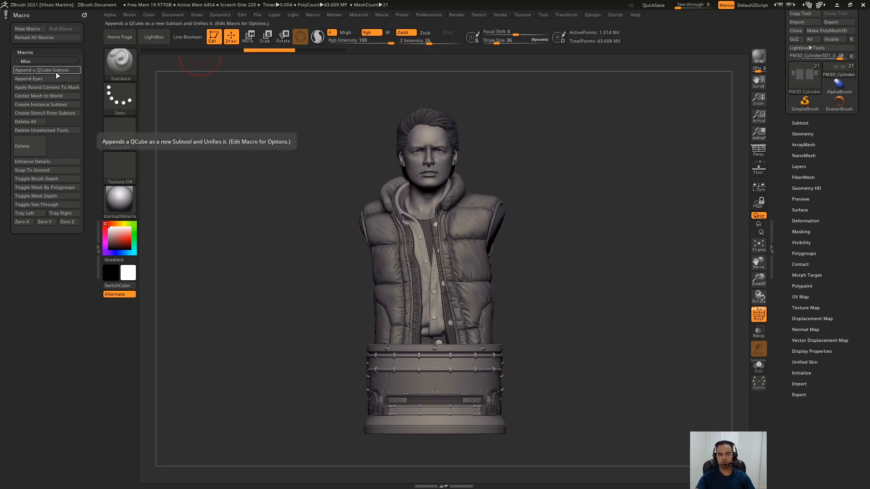
- Append a Cube3D mesh as a new subtool and make it the active subtool
{"action": "left_click", "coordinate": [819, 124]}
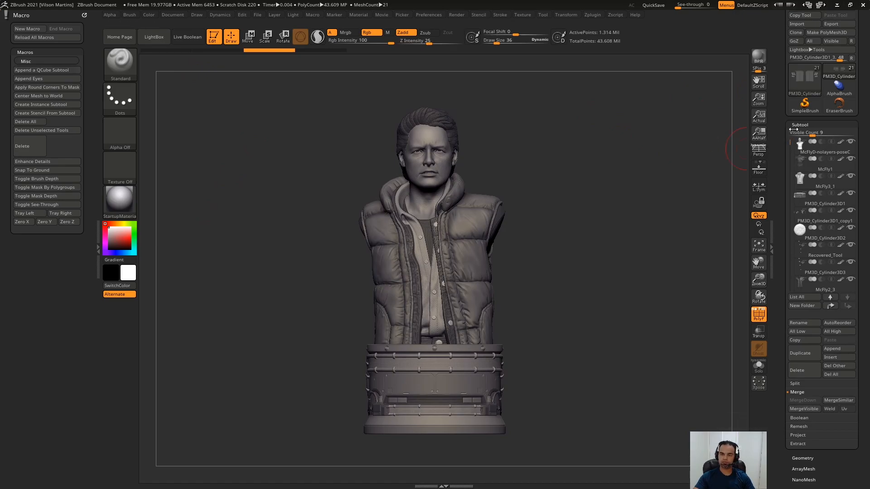
{"action": "left_click", "coordinate": [800, 125]}
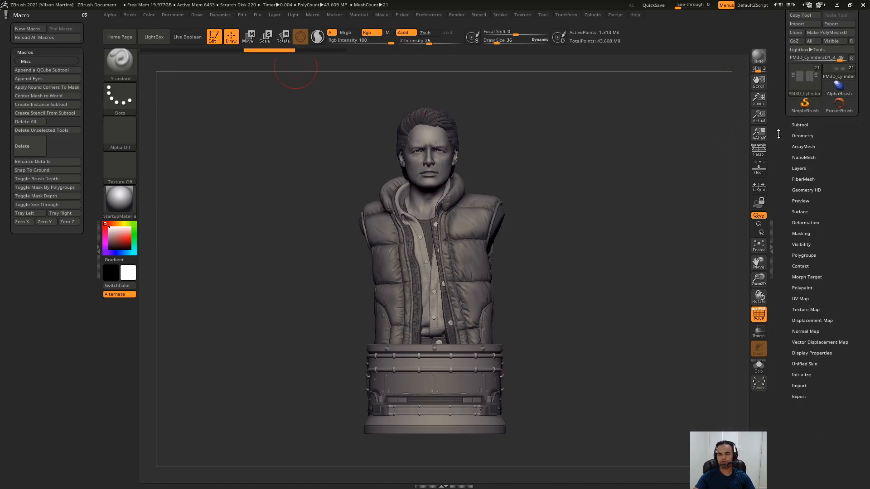
{"action": "left_click", "coordinate": [815, 124]}
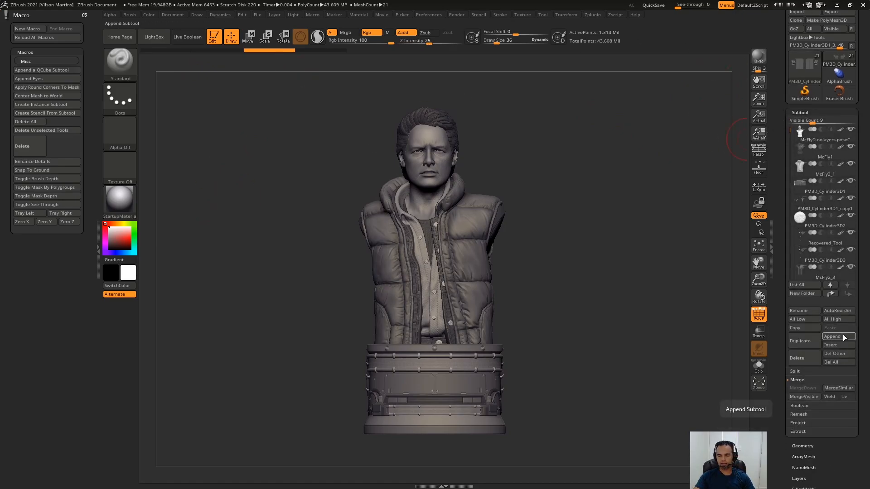
{"action": "left_click", "coordinate": [843, 336]}
{"action": "left_click", "coordinate": [843, 338]}
{"action": "left_click", "coordinate": [833, 336]}
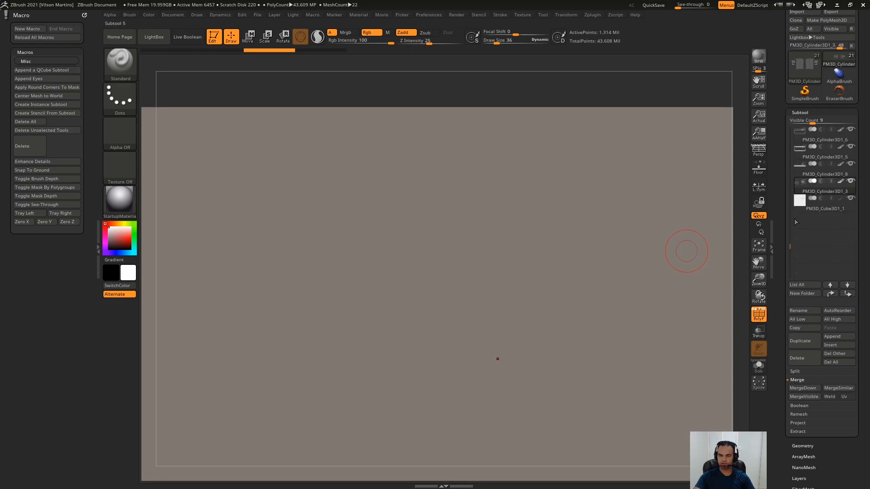
{"action": "left_click", "coordinate": [811, 203]}
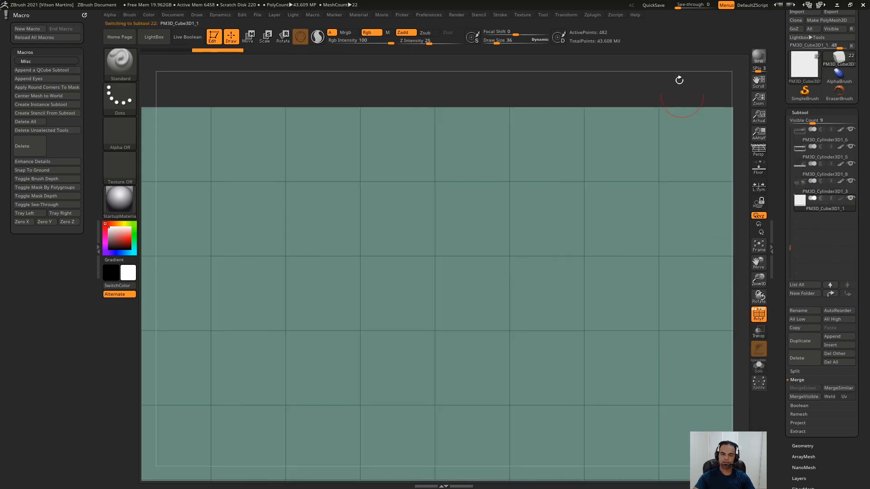
{"action": "left_click_drag", "start_coordinate": [680, 81], "coordinate": [675, 52], "text": "alt"}
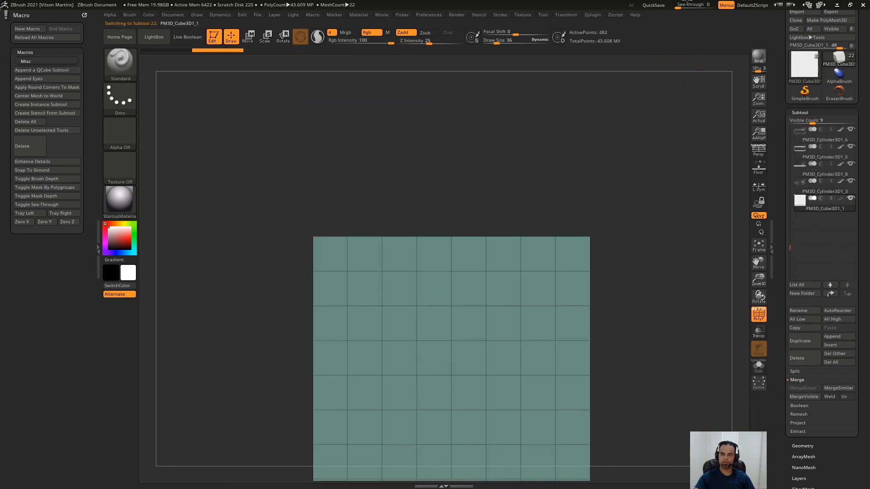
- Delete the appended cube subtool
{"action": "left_click", "coordinate": [801, 357]}
{"action": "left_click", "coordinate": [758, 363]}
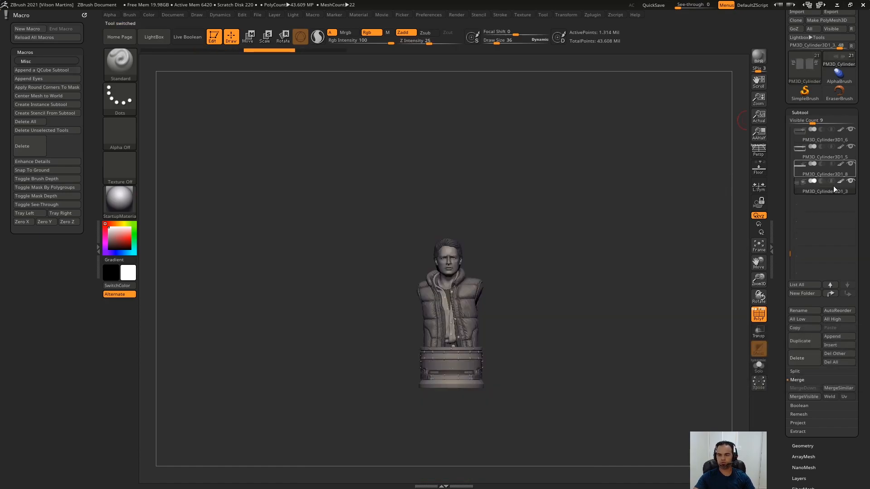
{"action": "mouse_move", "coordinate": [790, 154]}
{"action": "left_mouse_down"}
{"action": "mouse_move", "coordinate": [790, 115]}
{"action": "mouse_move", "coordinate": [782, 159]}
{"action": "left_mouse_up"}
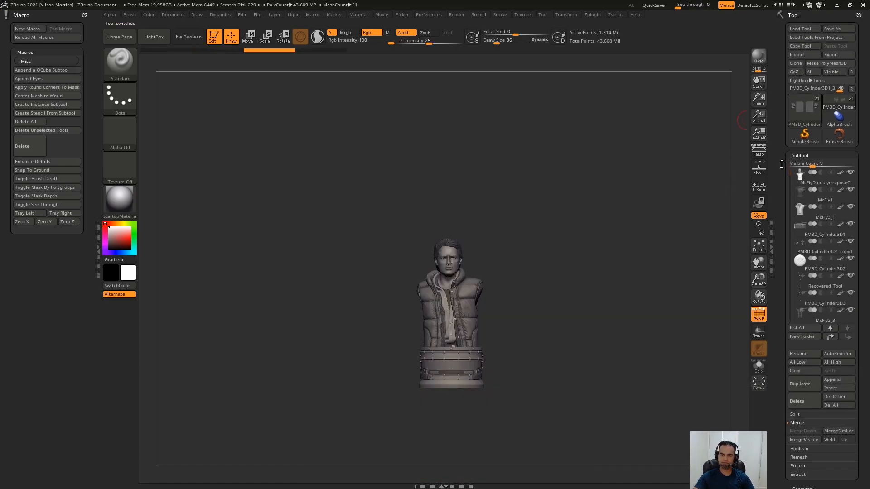
- Run the Append a QCube Subtool macro and inspect the new cube's faces from several angles
{"action": "left_click", "coordinate": [45, 70]}
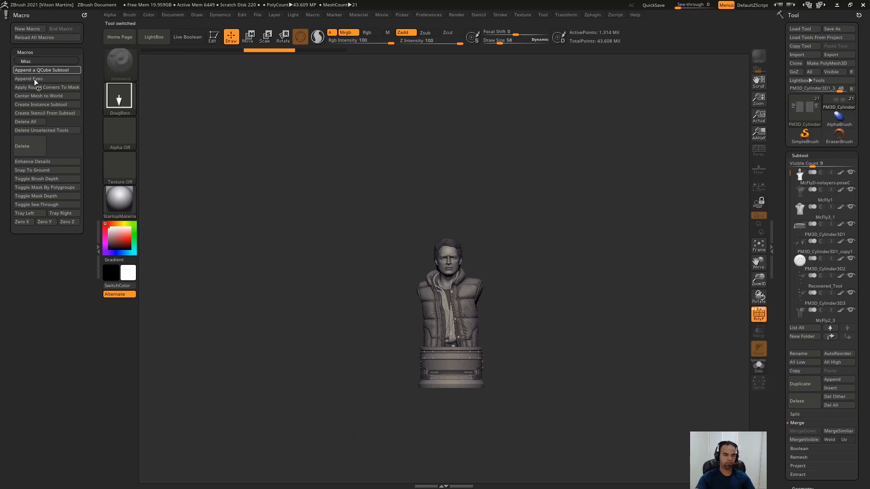
{"action": "left_click_drag", "start_coordinate": [788, 223], "coordinate": [789, 155]}
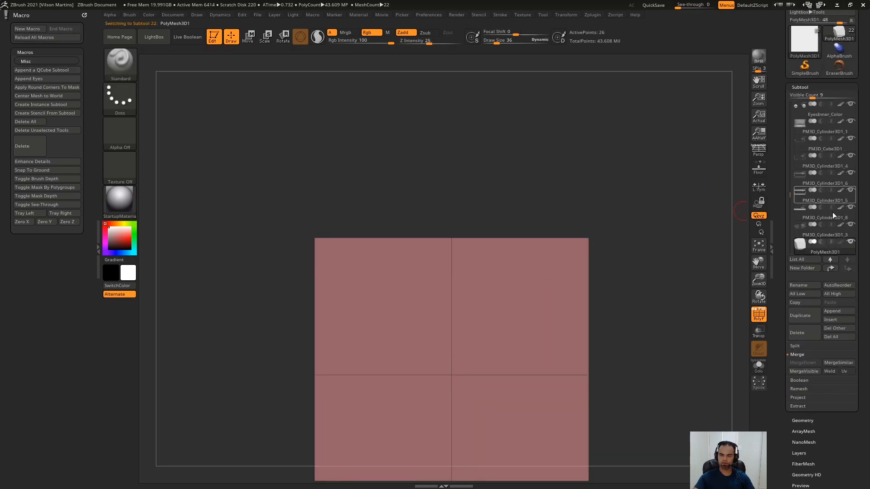
{"action": "left_click_drag", "start_coordinate": [665, 211], "coordinate": [672, 195]}
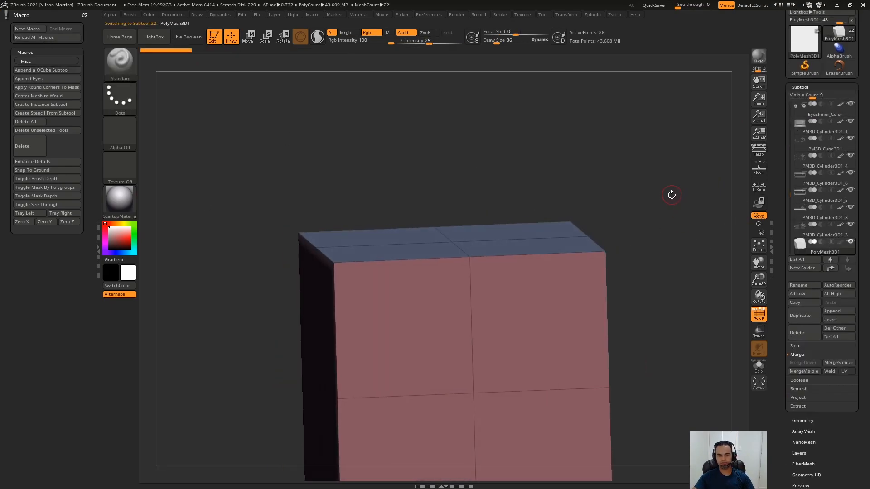
{"action": "left_click_drag", "start_coordinate": [689, 281], "coordinate": [444, 167]}
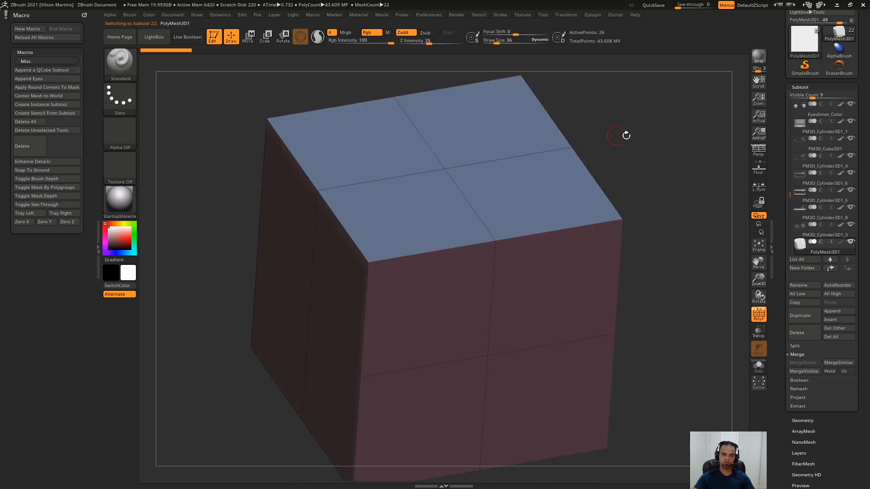
{"action": "key", "text": "w"}
{"action": "key", "text": "q"}
{"action": "mouse_move", "coordinate": [594, 140]}
{"action": "left_mouse_down"}
{"action": "mouse_move", "coordinate": [662, 109]}
{"action": "mouse_move", "coordinate": [474, 118]}
{"action": "left_mouse_up"}
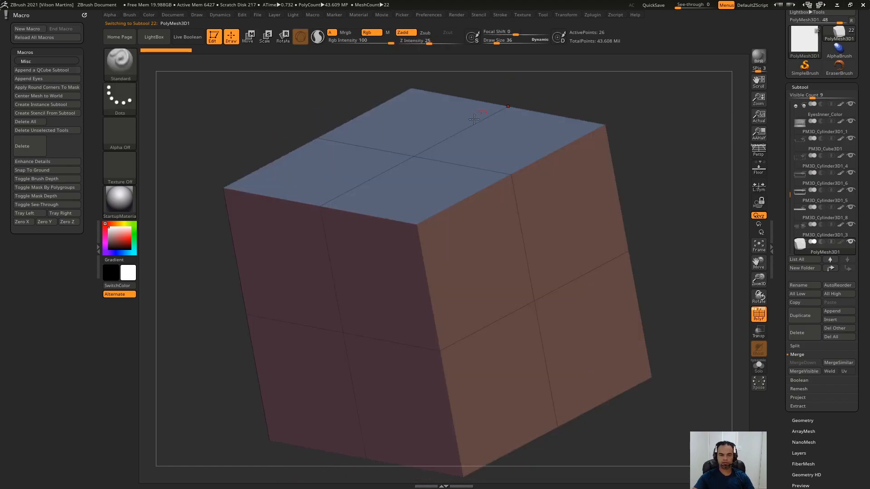
{"action": "left_click_drag", "start_coordinate": [676, 168], "coordinate": [684, 166]}
- Insert a Cube3D subtool below the QCube and open its Initialize options
{"action": "left_click", "coordinate": [837, 319]}
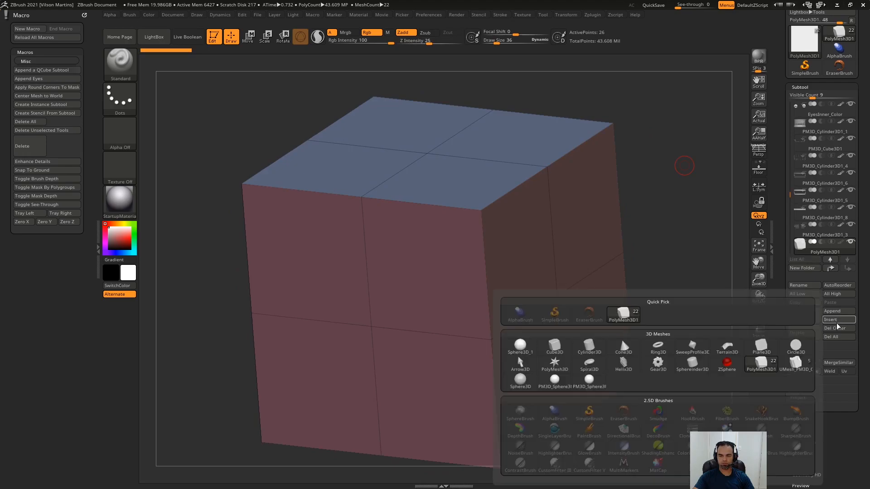
{"action": "left_click", "coordinate": [555, 346]}
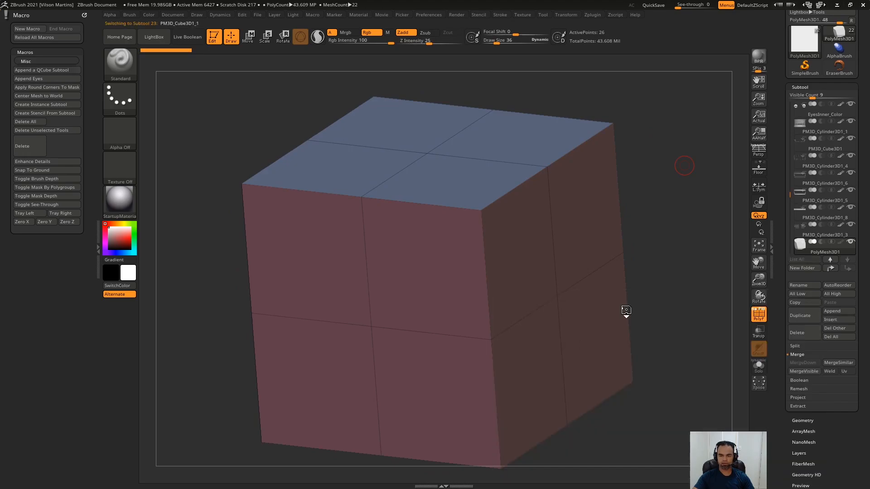
{"action": "left_click_drag", "start_coordinate": [644, 120], "coordinate": [683, 205]}
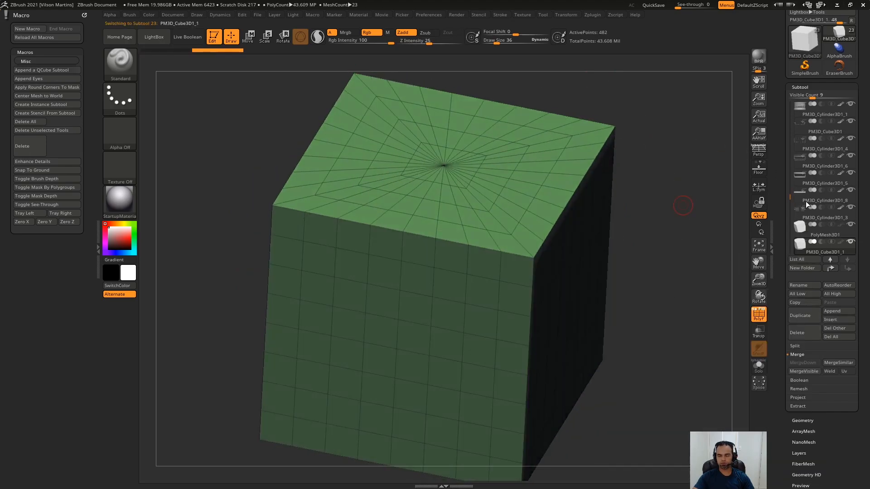
{"action": "left_click_drag", "start_coordinate": [785, 329], "coordinate": [786, 245]}
{"action": "left_click", "coordinate": [802, 281]}
{"action": "left_click_drag", "start_coordinate": [818, 217], "coordinate": [825, 317]}
{"action": "left_click_drag", "start_coordinate": [832, 162], "coordinate": [831, 281]}
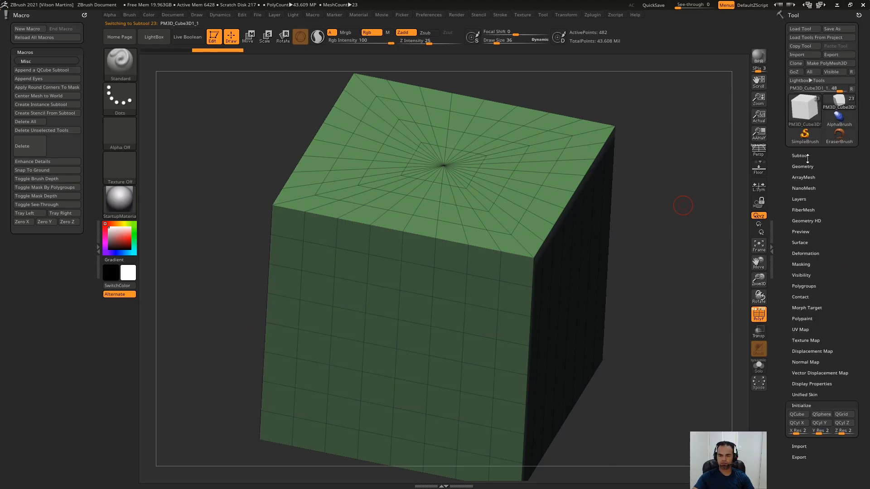
{"action": "left_click", "coordinate": [805, 157]}
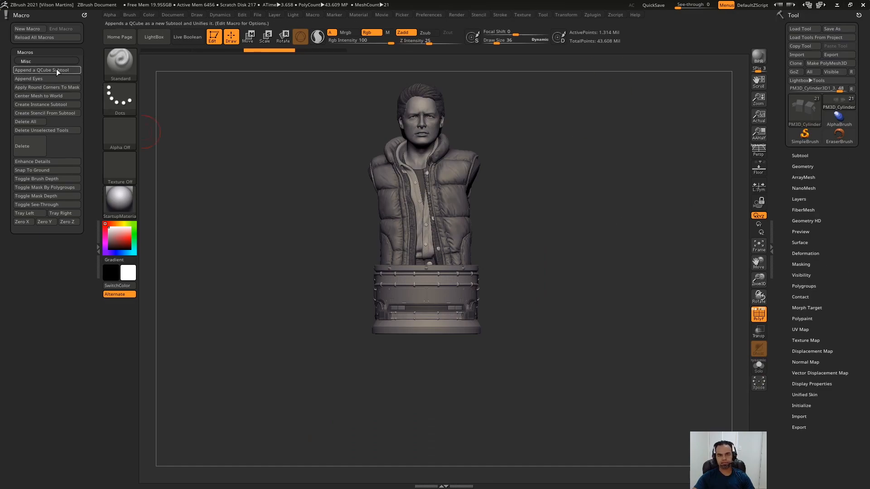
- Insert a Cube3D mesh as a subtool at the end of the bust's subtool list
{"action": "left_click", "coordinate": [816, 158]}
{"action": "left_click_drag", "start_coordinate": [781, 196], "coordinate": [782, 170]}
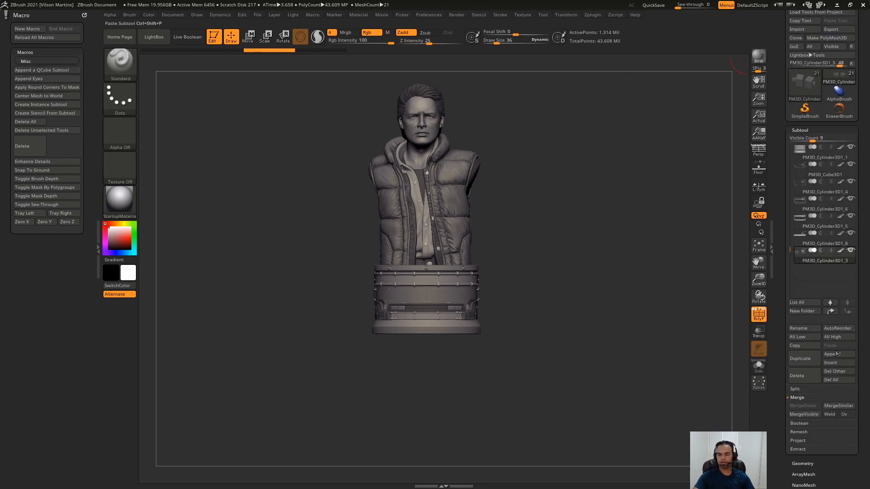
{"action": "left_click", "coordinate": [835, 362]}
{"action": "left_click", "coordinate": [554, 347]}
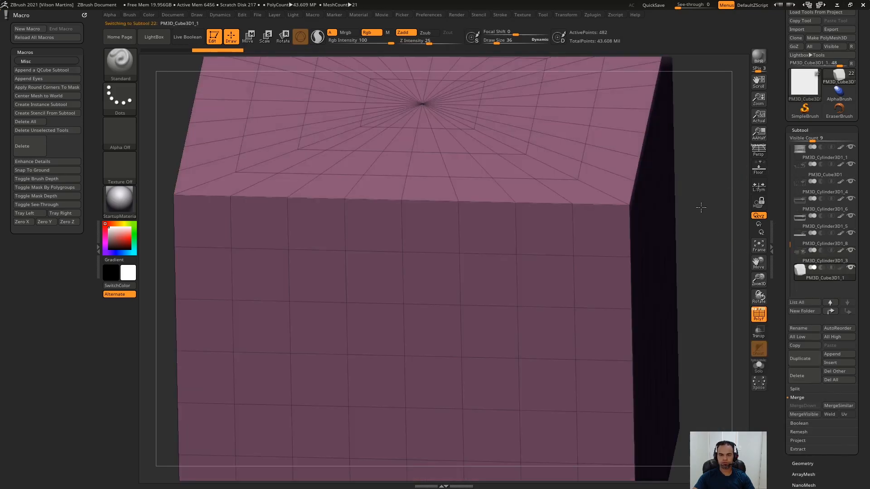
{"action": "right_click_drag", "start_coordinate": [701, 207], "coordinate": [456, 144], "text": "ctrl"}
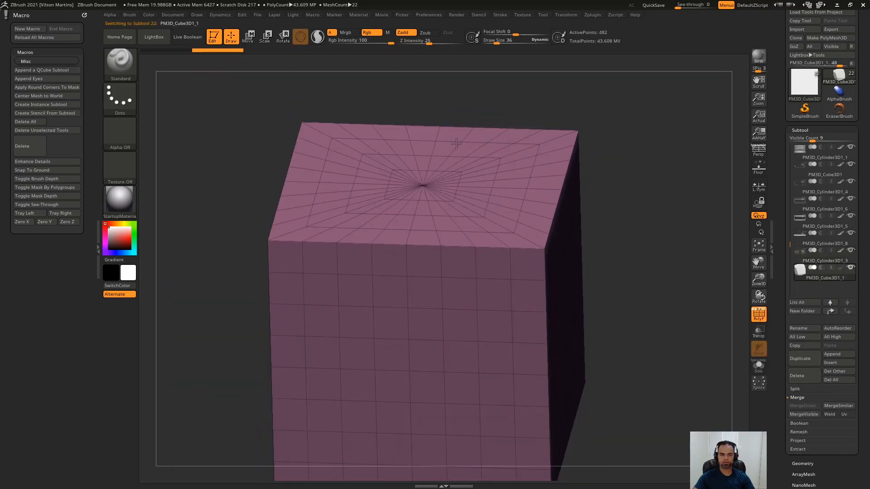
- Initialize the inserted cube as a QCube and unify it with the Unify deformation
{"action": "left_click", "coordinate": [805, 130]}
{"action": "left_click", "coordinate": [801, 299]}
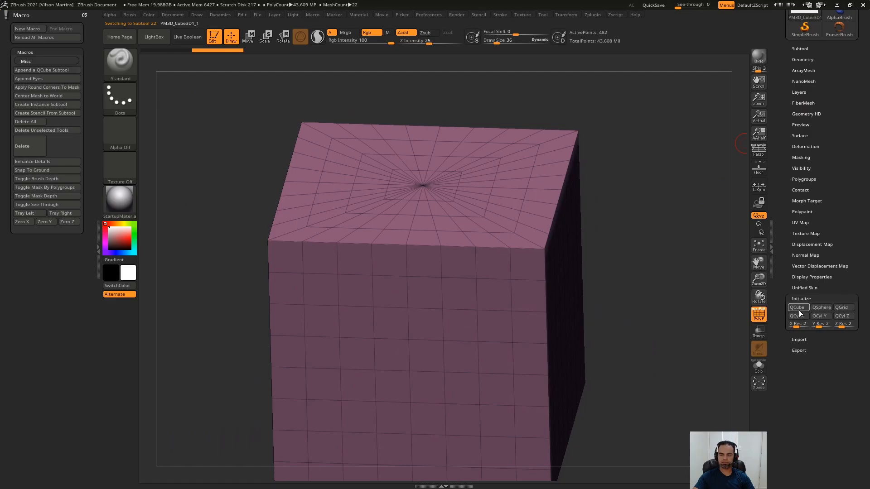
{"action": "left_click", "coordinate": [798, 308]}
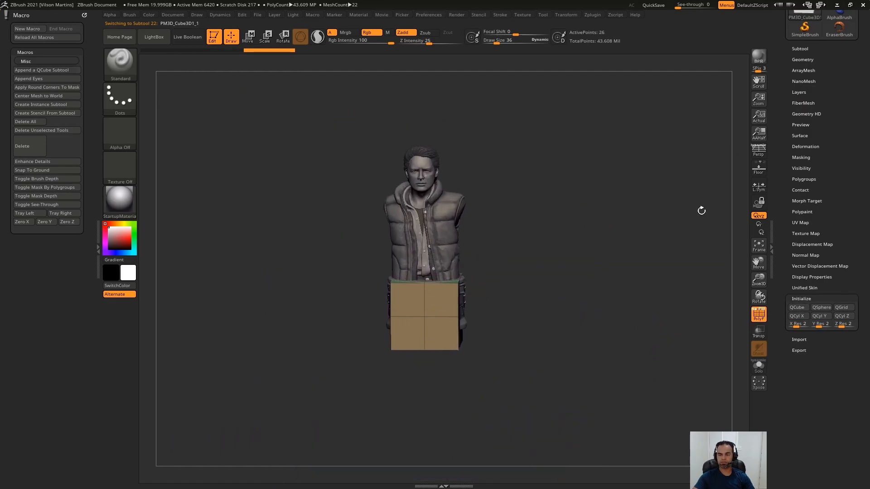
{"action": "left_click", "coordinate": [811, 147]}
{"action": "left_click", "coordinate": [812, 155]}
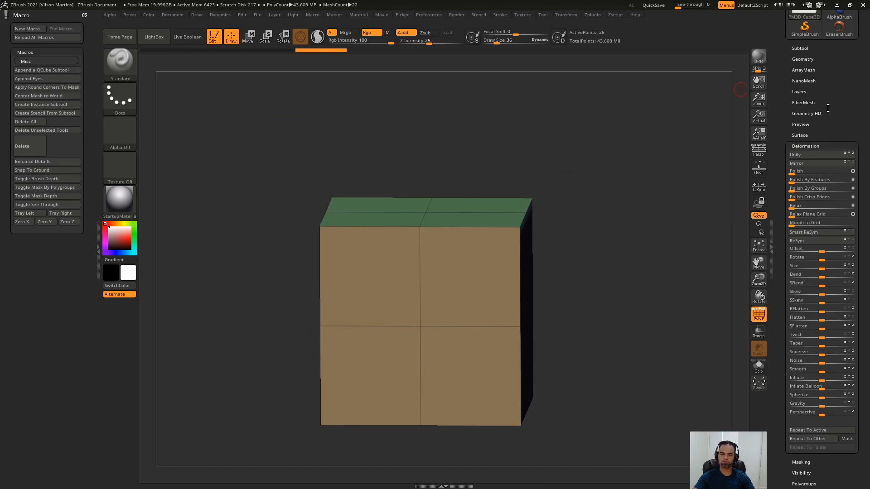
{"action": "left_click", "coordinate": [802, 48]}
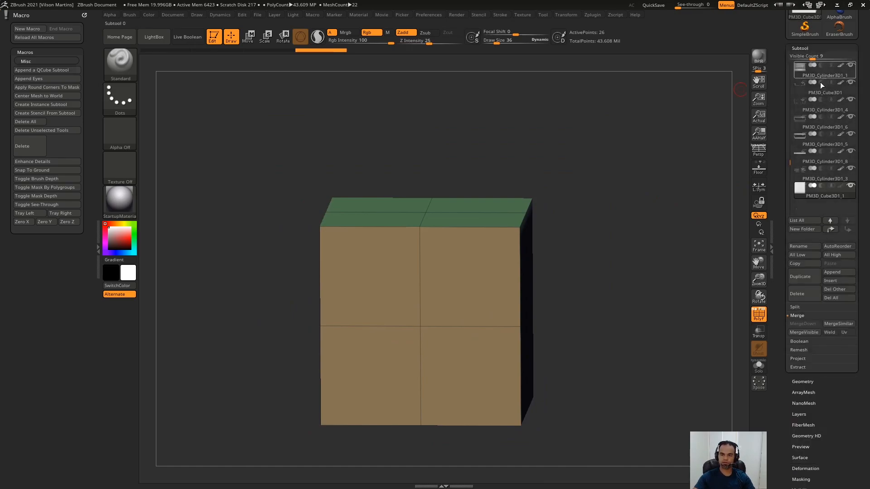
- Delete the manually inserted cube subtool and run the Append a QCube Subtool macro in its place
{"action": "left_click", "coordinate": [800, 294]}
{"action": "left_click", "coordinate": [710, 318]}
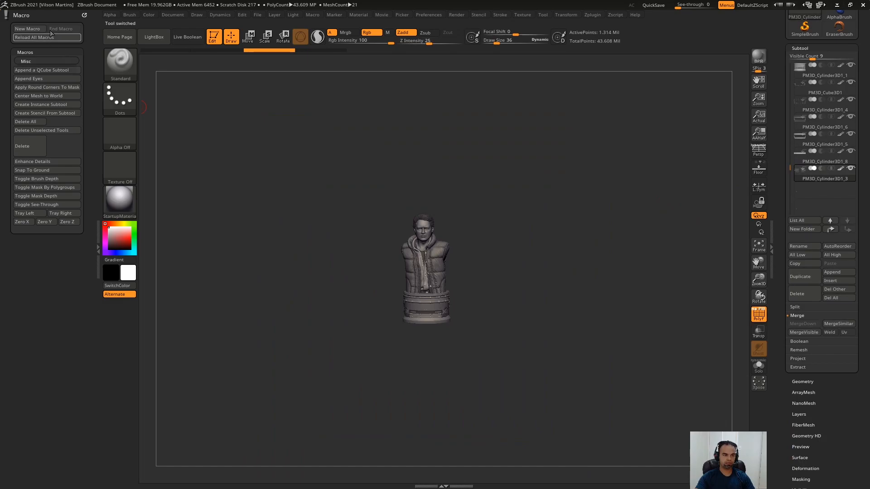
{"action": "left_click", "coordinate": [38, 70]}
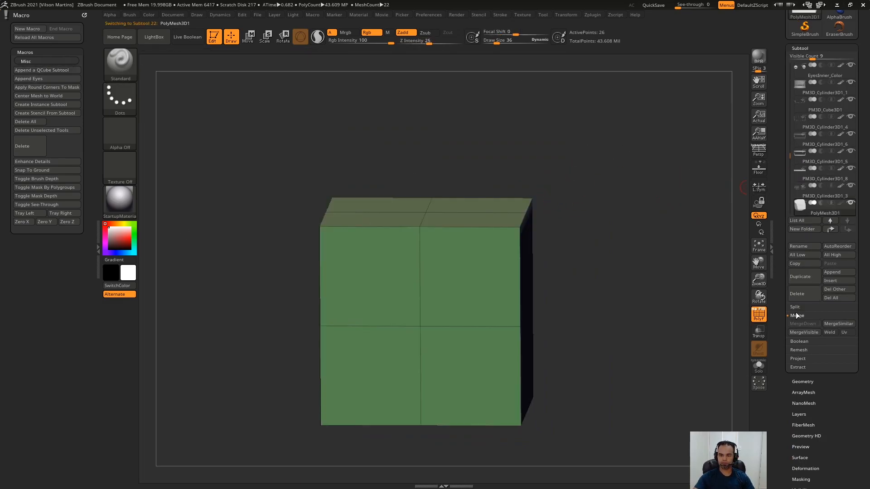
- Delete the QCube subtool that the macro added, leaving only the bust in view
{"action": "left_click", "coordinate": [798, 295]}
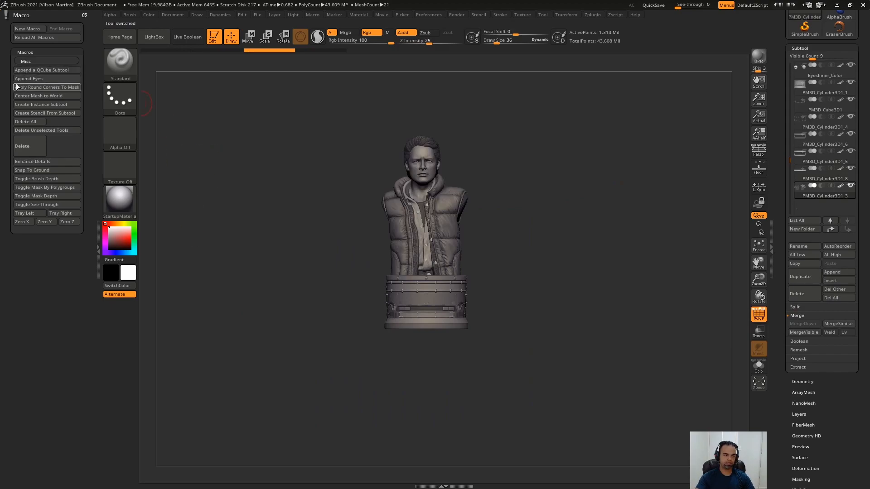
{"action": "left_click_drag", "start_coordinate": [556, 162], "coordinate": [594, 223], "text": "alt"}
{"action": "left_click_drag", "start_coordinate": [508, 144], "coordinate": [523, 219], "text": "alt"}
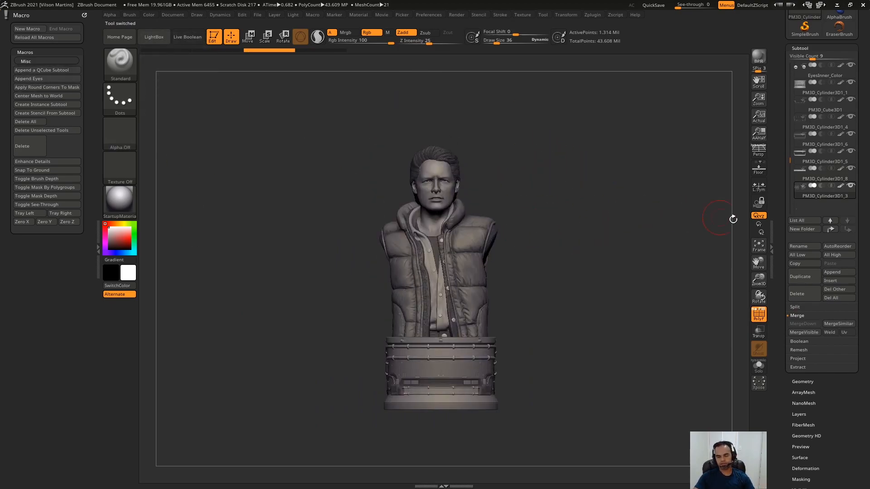
- Insert a Sphere3D mesh as a subtool and move it along X to one side of the bust
{"action": "left_click", "coordinate": [831, 282]}
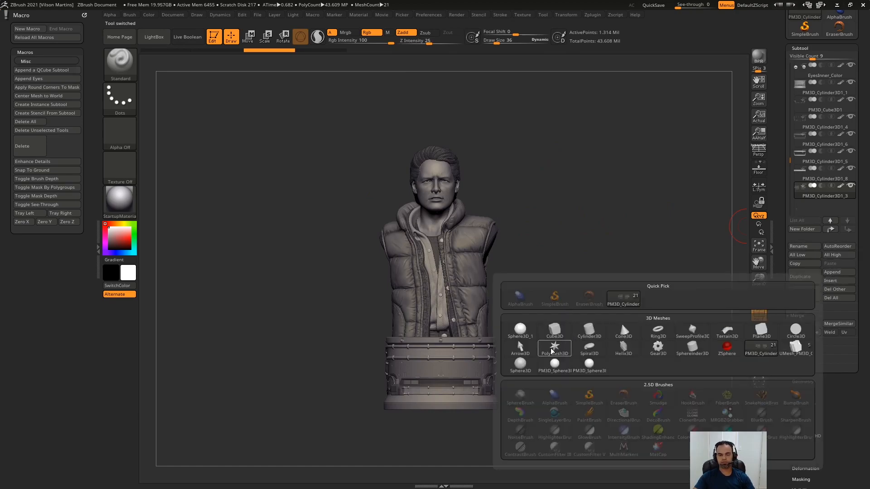
{"action": "left_click", "coordinate": [519, 356]}
{"action": "left_click_drag", "start_coordinate": [664, 219], "coordinate": [657, 181], "text": "alt"}
{"action": "key", "text": "w"}
{"action": "left_click_drag", "start_coordinate": [621, 251], "coordinate": [623, 203], "text": "alt"}
{"action": "left_click_drag", "start_coordinate": [385, 337], "coordinate": [210, 321]}
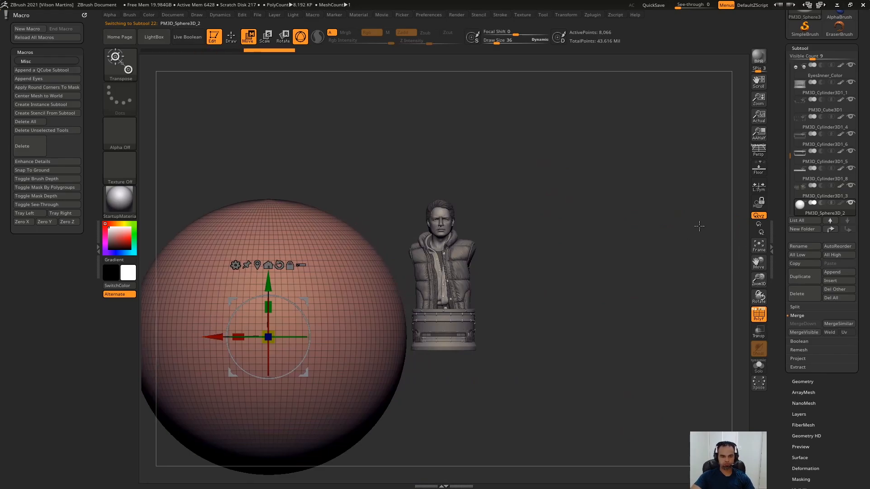
{"action": "key", "text": "q"}
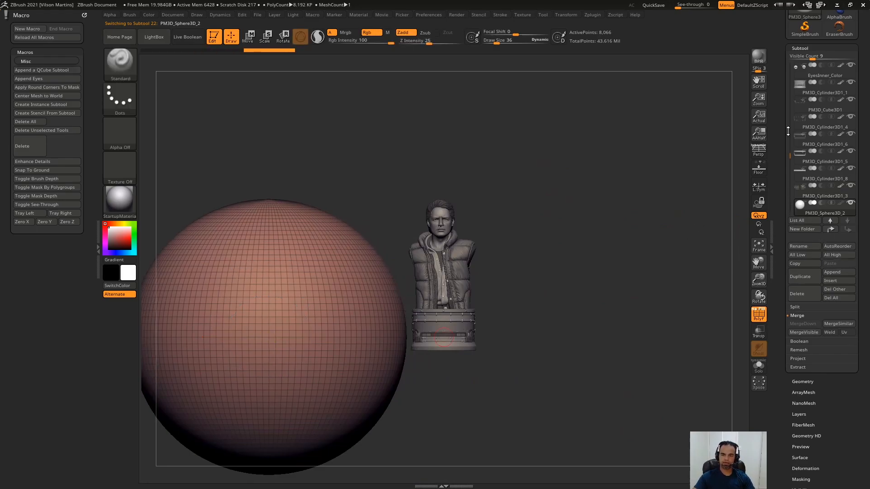
- Mirror the sphere to the other side of the bust with Mirror And Weld in the Modify Topology options
{"action": "left_click", "coordinate": [820, 47]}
{"action": "left_click", "coordinate": [812, 58]}
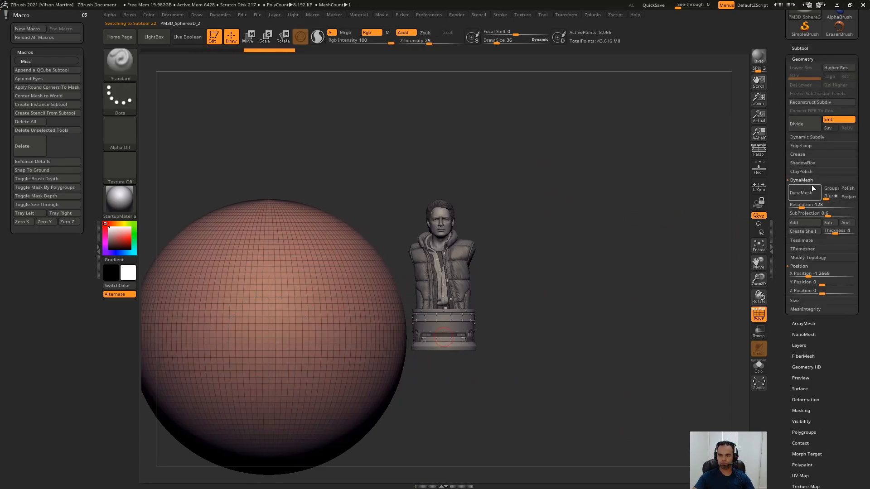
{"action": "left_click", "coordinate": [812, 232]}
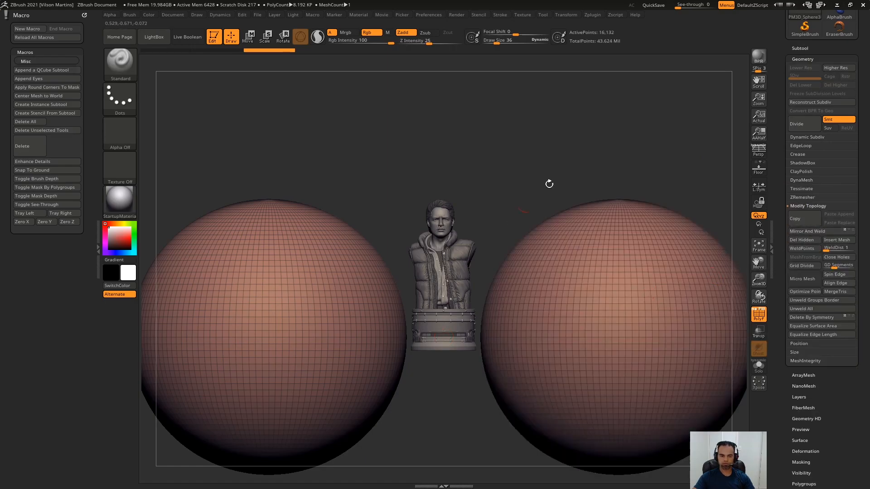
- Try scaling the two spheres with the gizmo, first without and again with local symmetry, undoing each attempt
{"action": "key", "text": "r"}
{"action": "left_click", "coordinate": [269, 266], "text": "alt"}
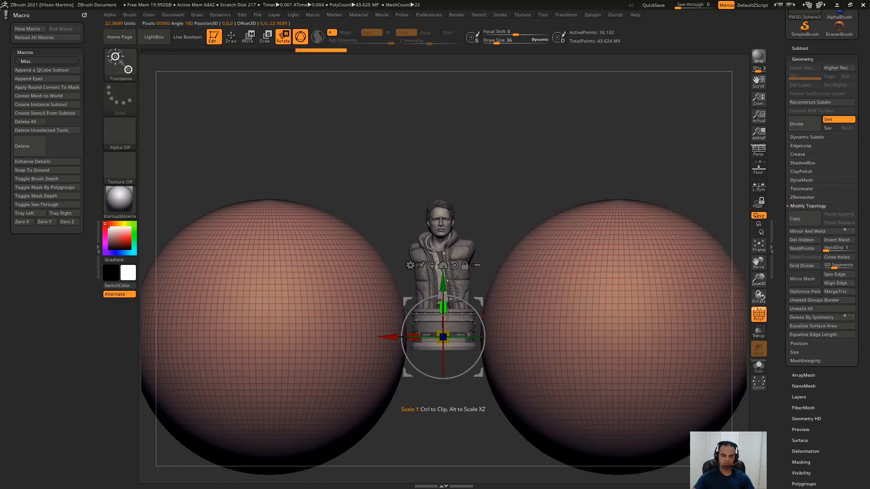
{"action": "left_click_drag", "start_coordinate": [446, 335], "coordinate": [349, 390]}
{"action": "key", "text": "ctrl+z"}
{"action": "left_click", "coordinate": [759, 188]}
{"action": "left_click_drag", "start_coordinate": [439, 340], "coordinate": [332, 402]}
{"action": "key", "text": "ctrl+z"}
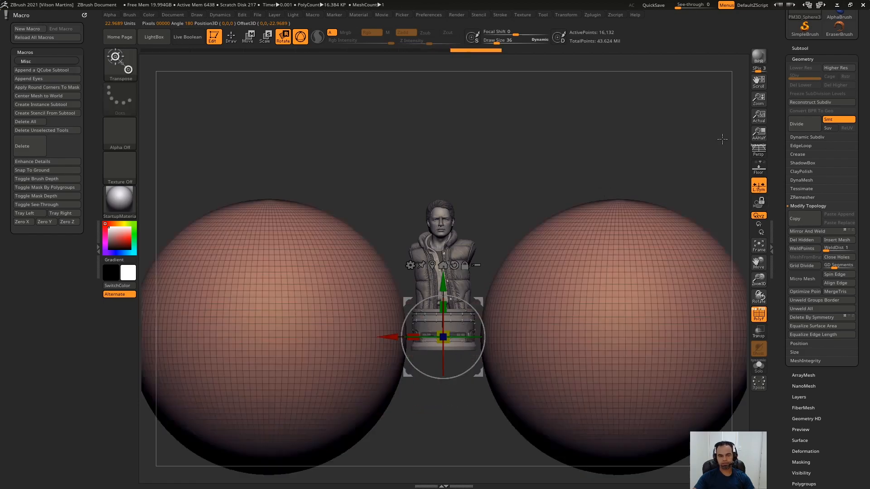
{"action": "key", "text": "q"}
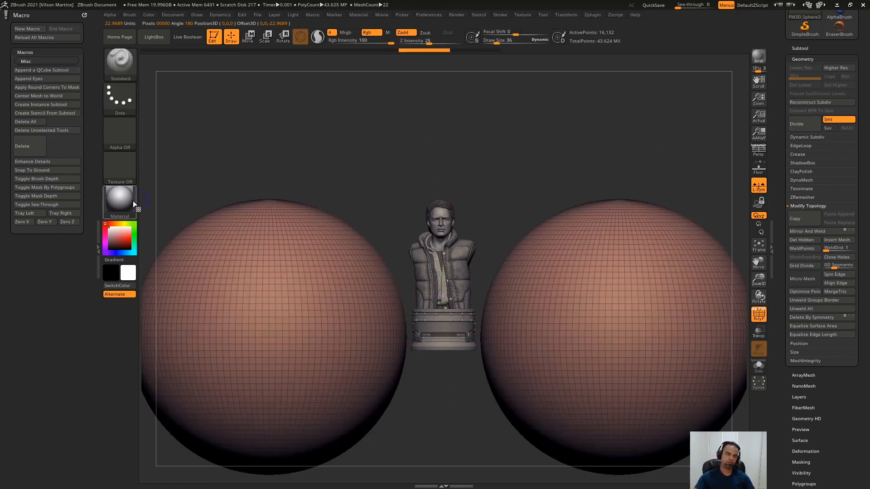
- Fill the two spheres with the ToyPlastic material using only the material (M) channel
{"action": "left_click", "coordinate": [132, 204]}
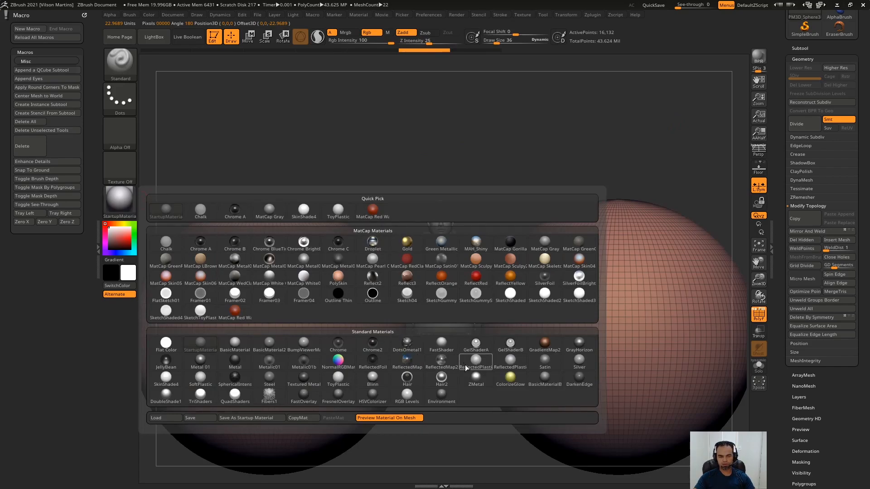
{"action": "left_click", "coordinate": [347, 380]}
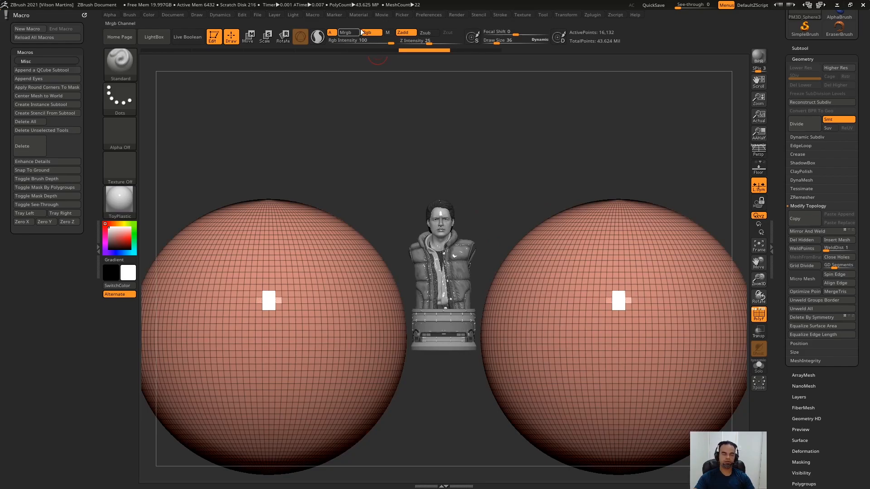
{"action": "left_click", "coordinate": [388, 33]}
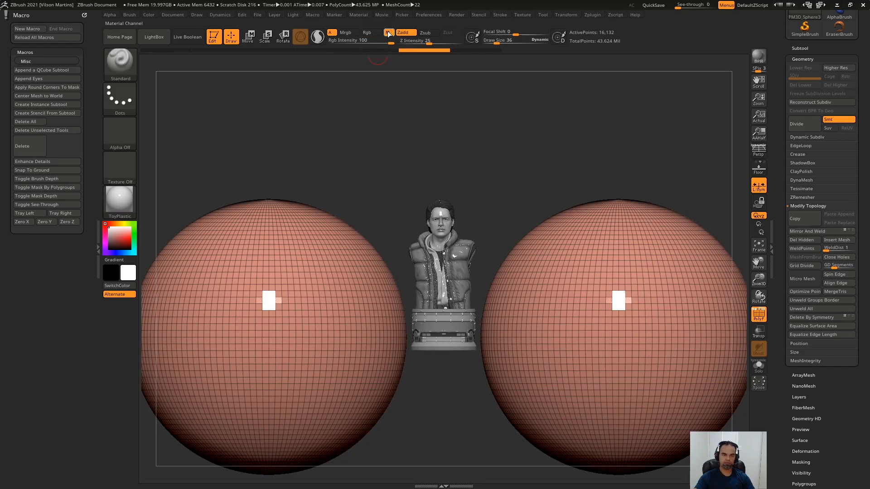
{"action": "left_click", "coordinate": [150, 16]}
{"action": "left_click", "coordinate": [182, 176]}
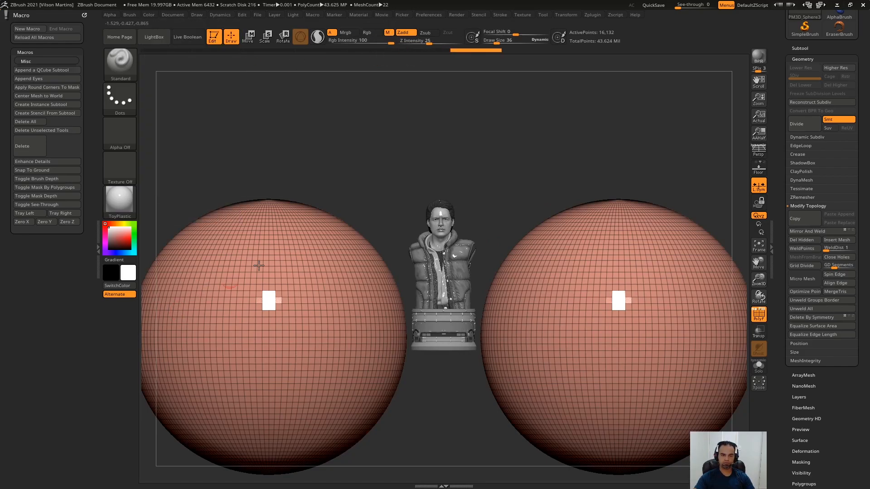
- Set the active material back to StartupMaterial and check that the spheres keep their own material
{"action": "left_click", "coordinate": [119, 202]}
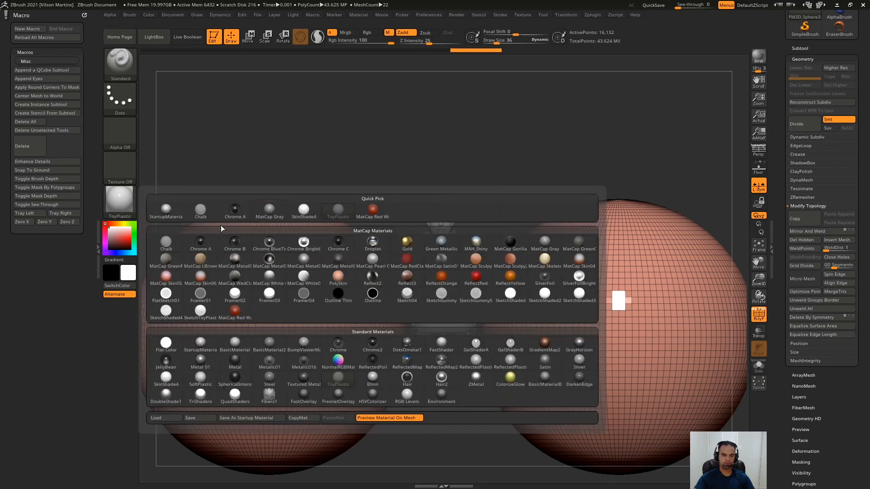
{"action": "left_click", "coordinate": [204, 349]}
{"action": "left_click_drag", "start_coordinate": [553, 161], "coordinate": [616, 160]}
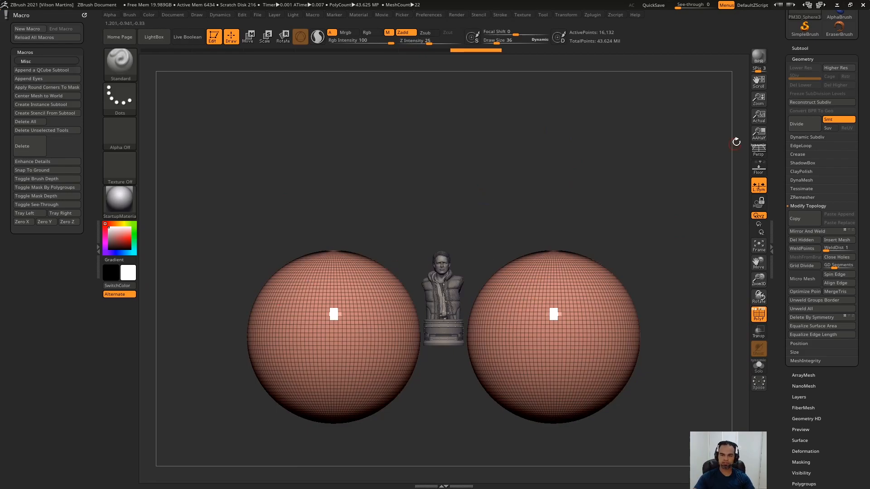
- Delete the mirrored sphere subtool from the bust's subtool list
{"action": "left_click", "coordinate": [801, 48]}
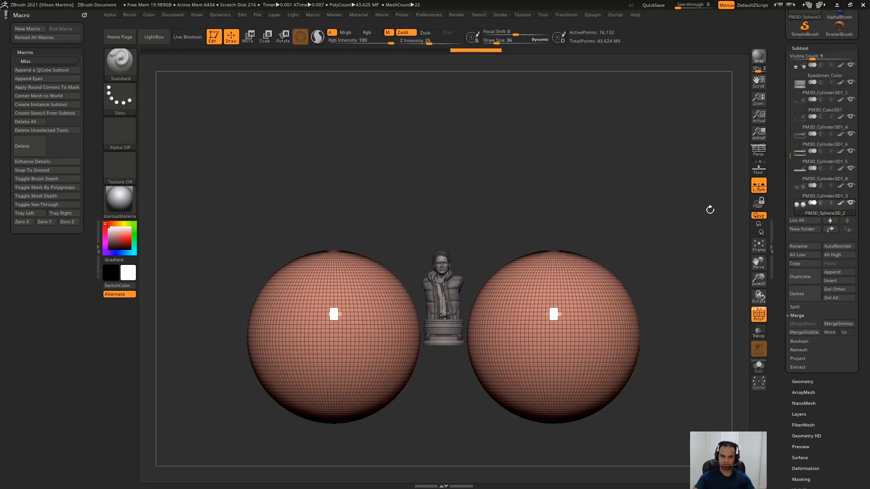
{"action": "left_click", "coordinate": [802, 295]}
{"action": "left_click", "coordinate": [719, 315]}
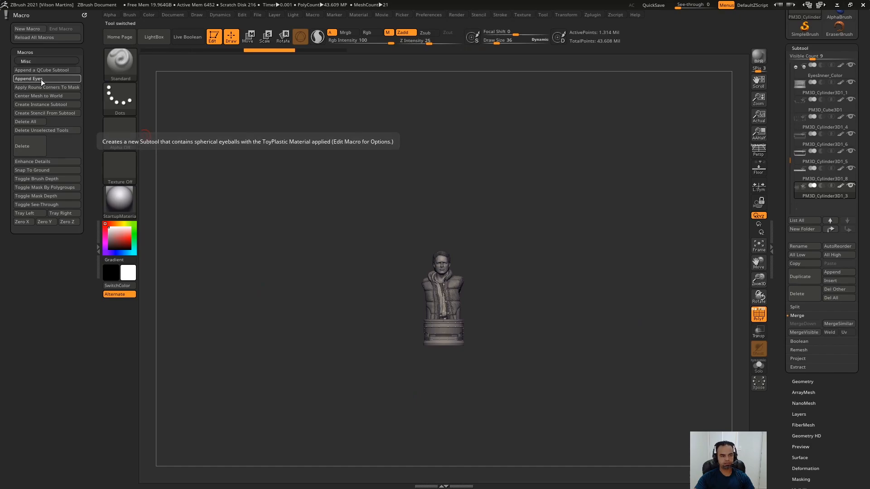
- Run the Append Eyes macro and frame the bust with its new eyeballs, polyframe turned off
{"action": "left_click", "coordinate": [40, 77]}
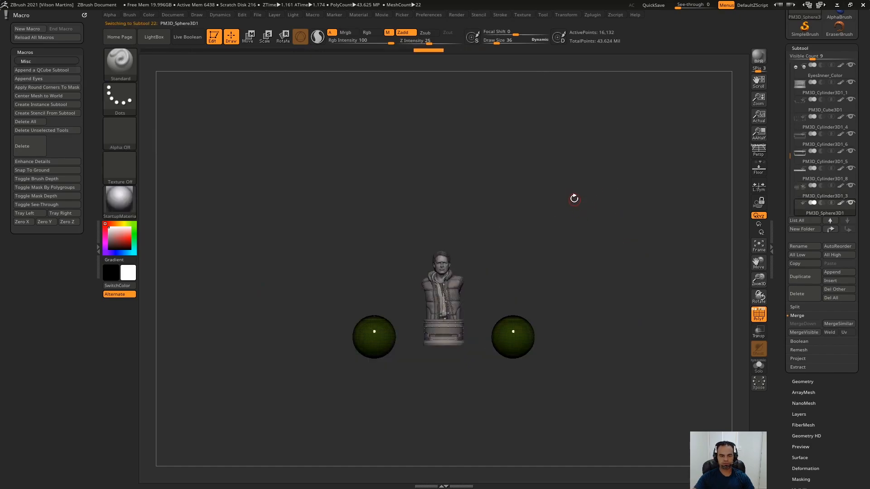
{"action": "key", "text": "f"}
{"action": "left_click_drag", "start_coordinate": [294, 185], "coordinate": [291, 185], "text": "alt"}
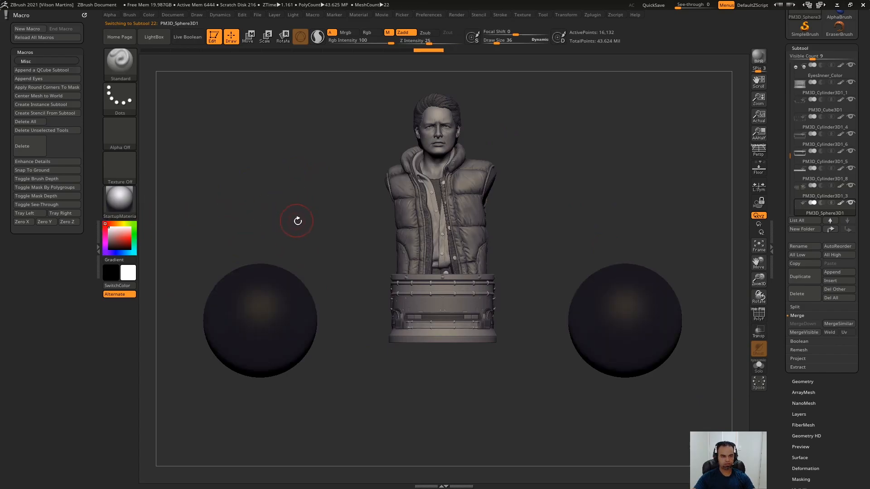
- Fill the eyeballs appended by the macro with a light grey color through the Rgb channel
{"action": "left_click", "coordinate": [108, 228]}
{"action": "key", "text": "ctrl+f"}
{"action": "mouse_move", "coordinate": [198, 208]}
{"action": "left_mouse_down"}
{"action": "mouse_move", "coordinate": [389, 412]}
{"action": "mouse_move", "coordinate": [568, 204]}
{"action": "left_mouse_up"}
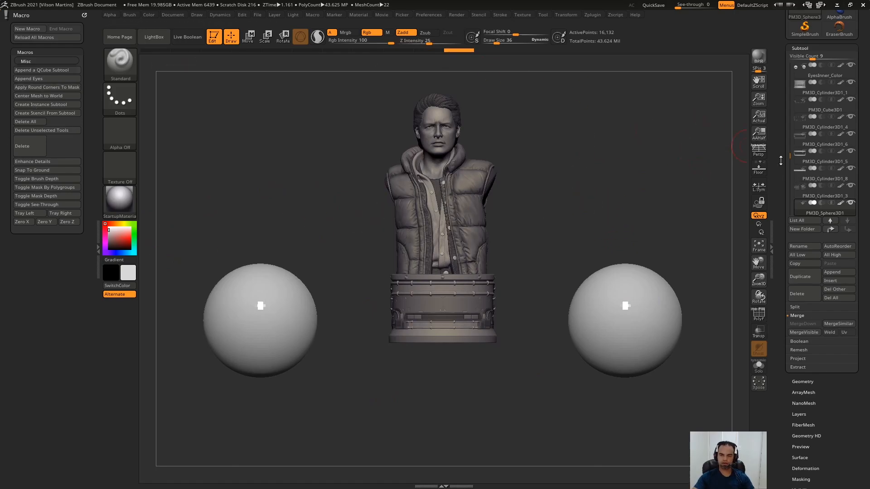
- Delete the eyeball subtool created by the Append Eyes macro
{"action": "left_click", "coordinate": [798, 293]}
{"action": "left_click", "coordinate": [719, 310]}
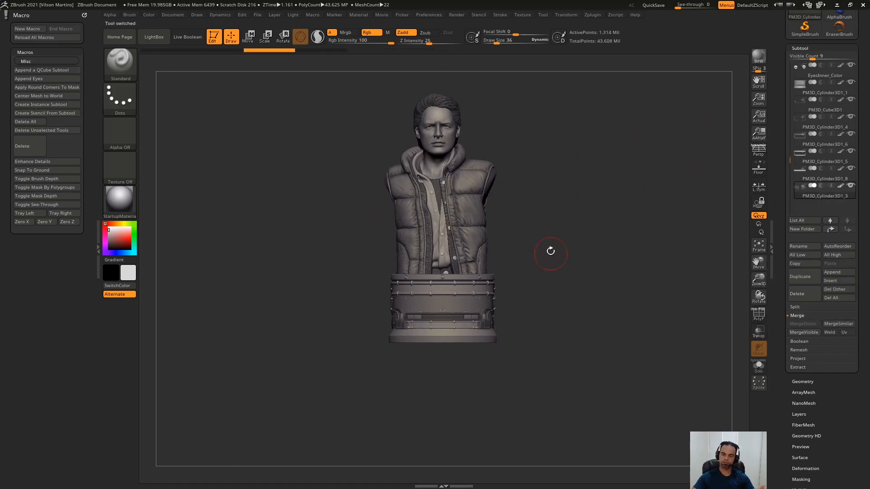
{"action": "mouse_move", "coordinate": [577, 149]}
{"action": "left_mouse_down"}
{"action": "mouse_move", "coordinate": [530, 152]}
{"action": "mouse_move", "coordinate": [394, 128]}
{"action": "left_mouse_up"}
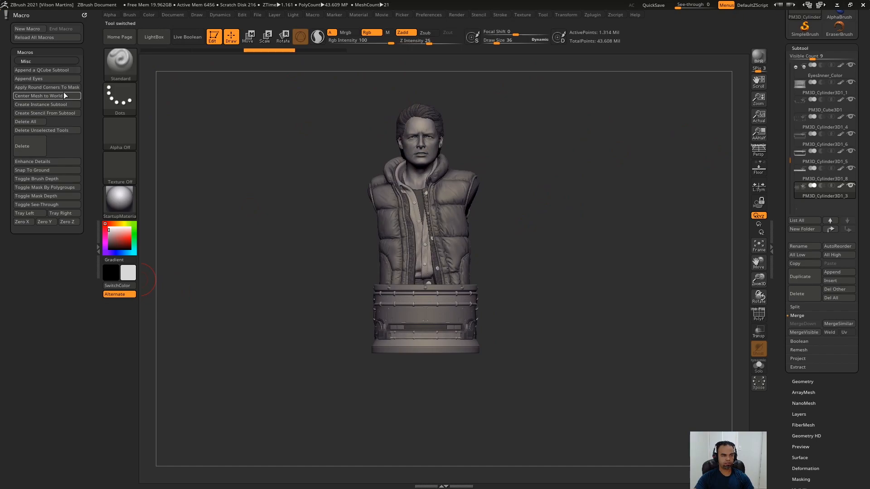
- Select the vest subtool, check its gizmo position and read the Center Mesh to World macro's description
{"action": "left_click", "coordinate": [453, 201], "text": "alt"}
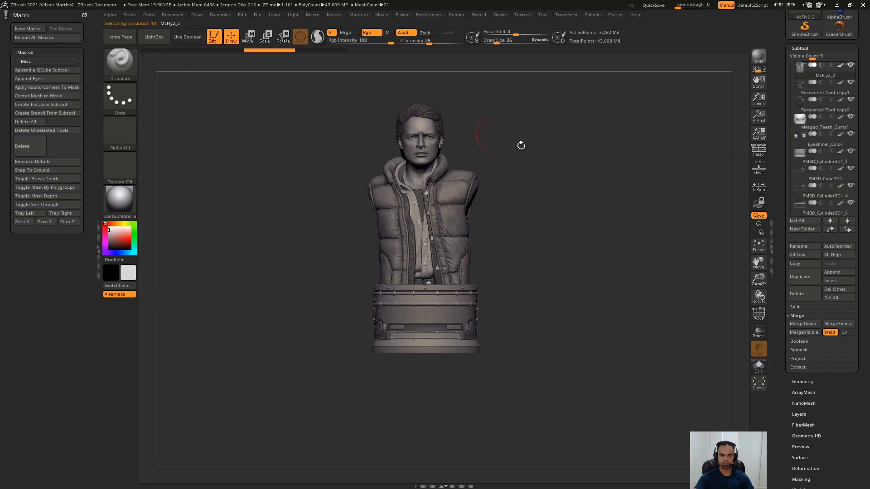
{"action": "key", "text": "w"}
{"action": "key", "text": "q"}
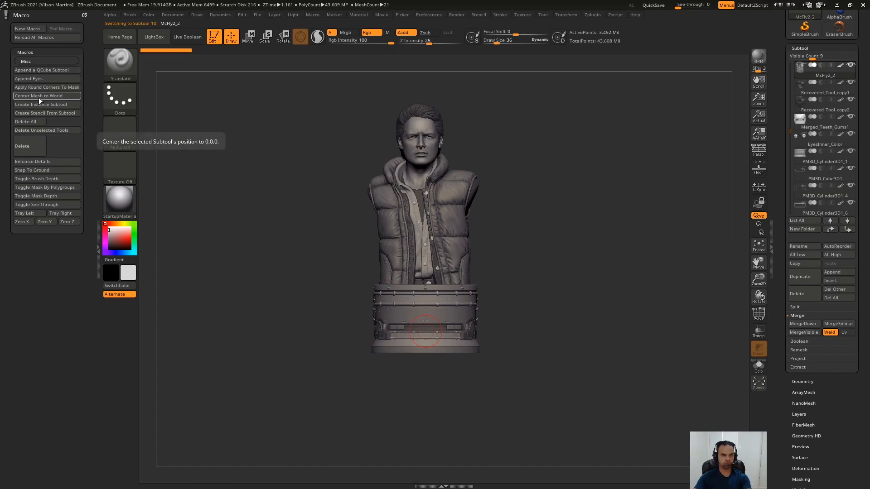
{"action": "key", "text": "Print"}
{"action": "left_click_drag", "start_coordinate": [163, 115], "coordinate": [162, 96]}
{"action": "left_click", "coordinate": [254, 202]}
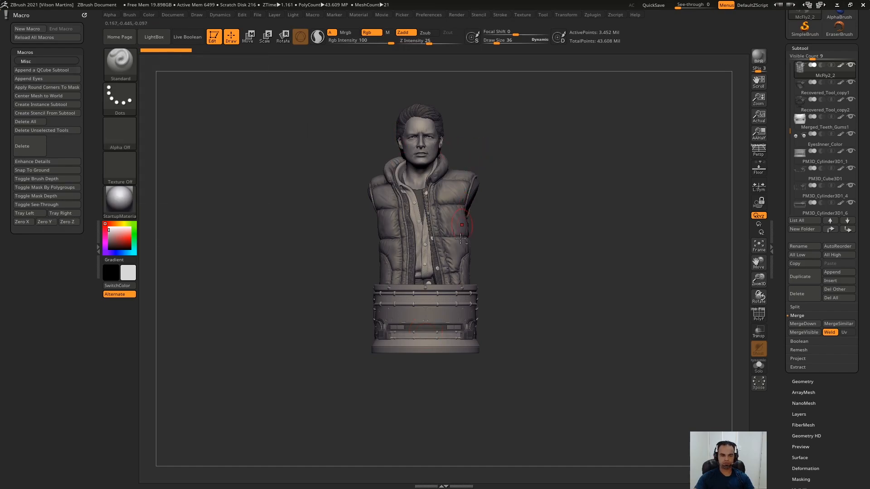
- Select the main cylinder of the bust's base and shift it slightly off center along X
{"action": "left_click", "coordinate": [443, 313], "text": "alt"}
{"action": "key", "text": "w"}
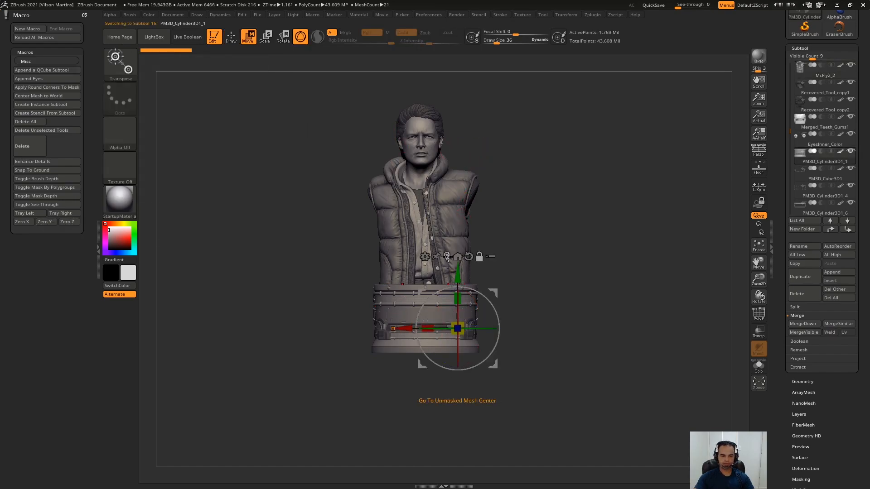
{"action": "left_click_drag", "start_coordinate": [428, 329], "coordinate": [433, 329]}
{"action": "key", "text": "q"}
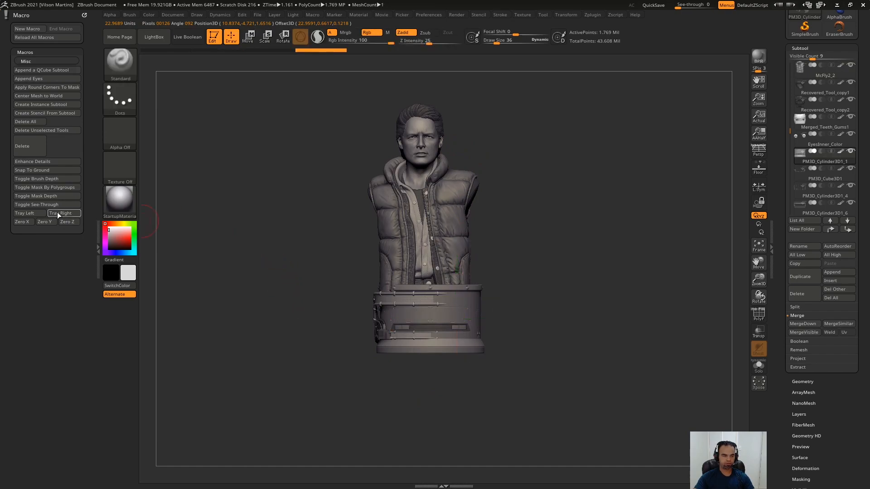
- Recenter the base cylinder with the Zero X macro and check its position values in the Geometry settings
{"action": "left_click", "coordinate": [23, 222]}
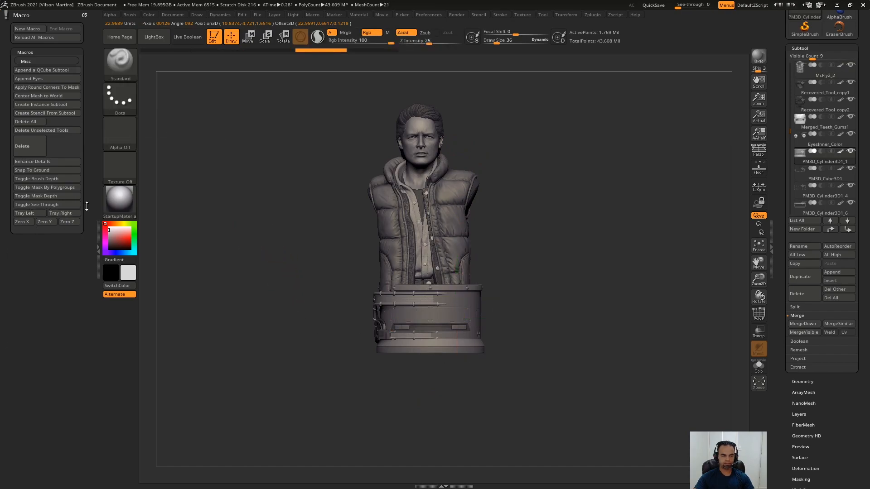
{"action": "left_click", "coordinate": [24, 222]}
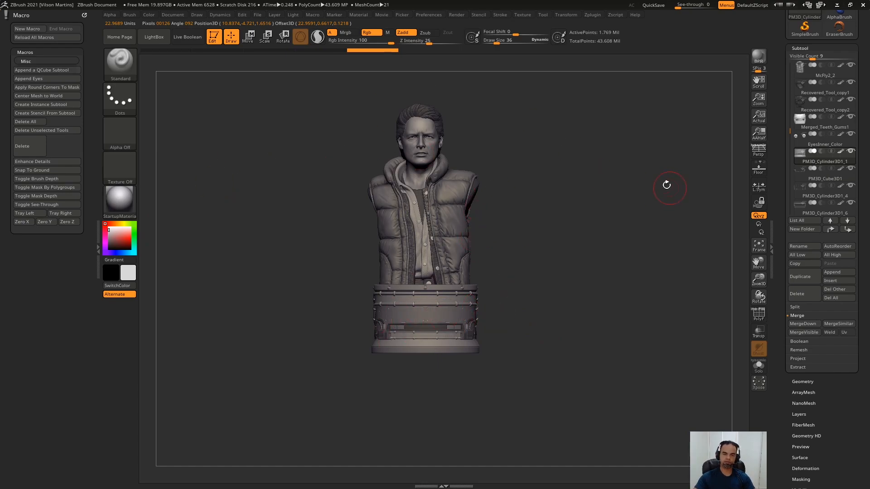
{"action": "left_click", "coordinate": [816, 48]}
{"action": "left_click", "coordinate": [802, 59]}
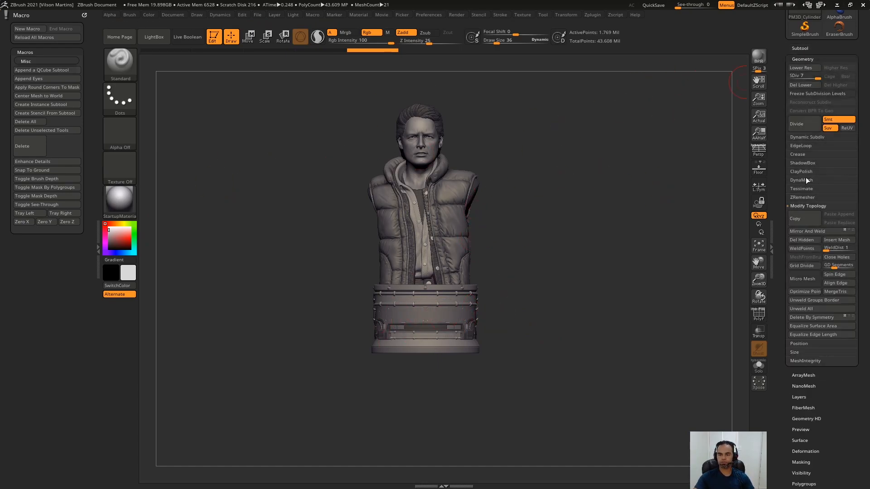
{"action": "left_click", "coordinate": [805, 205]}
{"action": "left_click", "coordinate": [799, 214]}
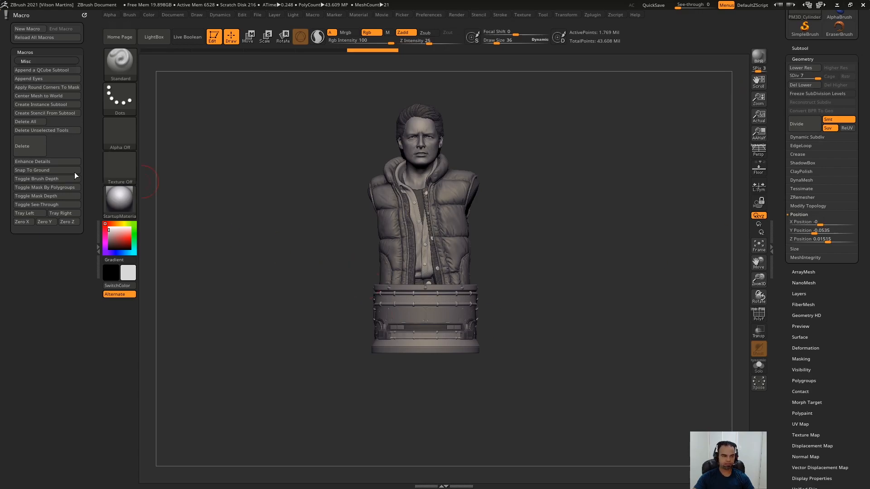
{"action": "mouse_move", "coordinate": [295, 192]}
{"action": "left_mouse_down", "text": "alt"}
{"action": "mouse_move", "coordinate": [227, 183]}
{"action": "mouse_move", "coordinate": [228, 208]}
{"action": "left_mouse_up", "text": "alt"}
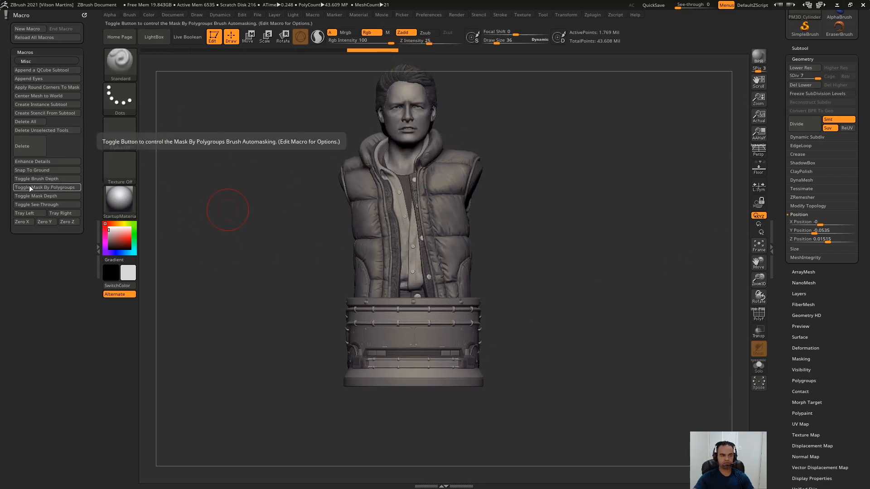
- Examine the Standard brush's Depth settings, including its Brush Placement control
{"action": "left_click", "coordinate": [129, 15]}
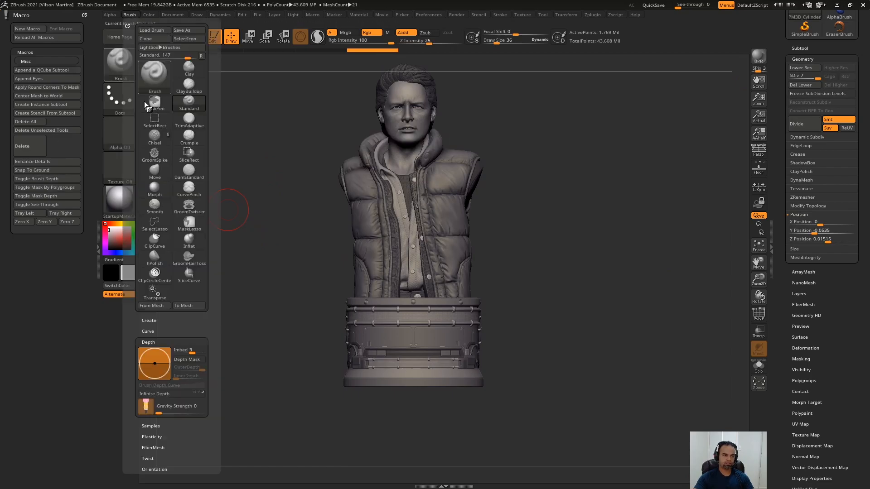
{"action": "left_click", "coordinate": [164, 344]}
{"action": "left_click", "coordinate": [163, 343]}
{"action": "left_click", "coordinate": [161, 342]}
{"action": "left_click", "coordinate": [161, 342]}
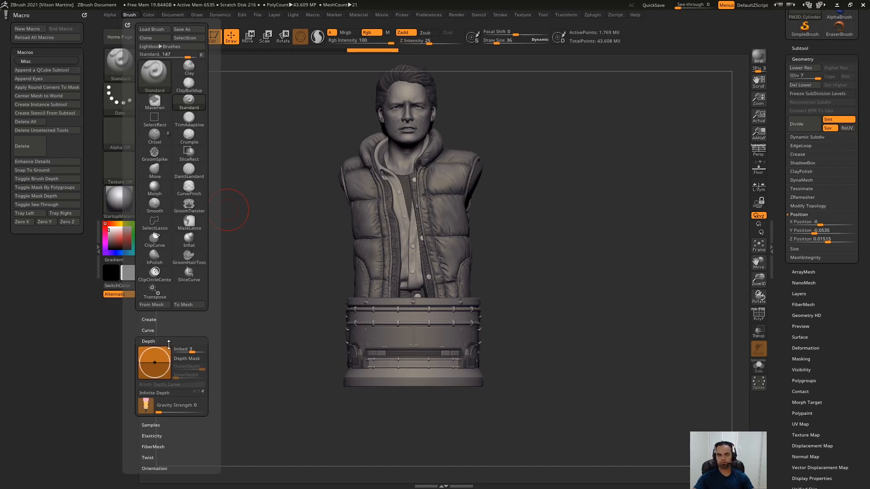
{"action": "left_click_drag", "start_coordinate": [180, 327], "coordinate": [181, 328]}
{"action": "left_click", "coordinate": [177, 331]}
{"action": "left_click", "coordinate": [169, 333]}
{"action": "left_click", "coordinate": [162, 342]}
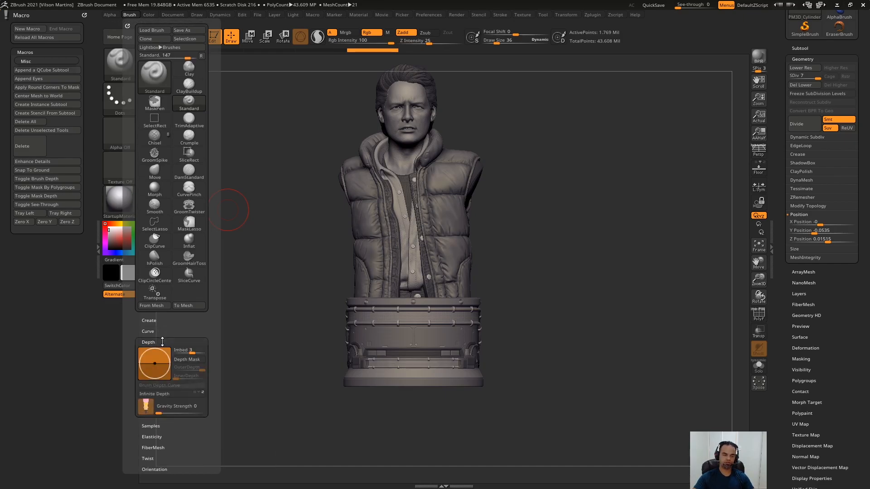
{"action": "left_click_drag", "start_coordinate": [182, 326], "coordinate": [180, 316]}
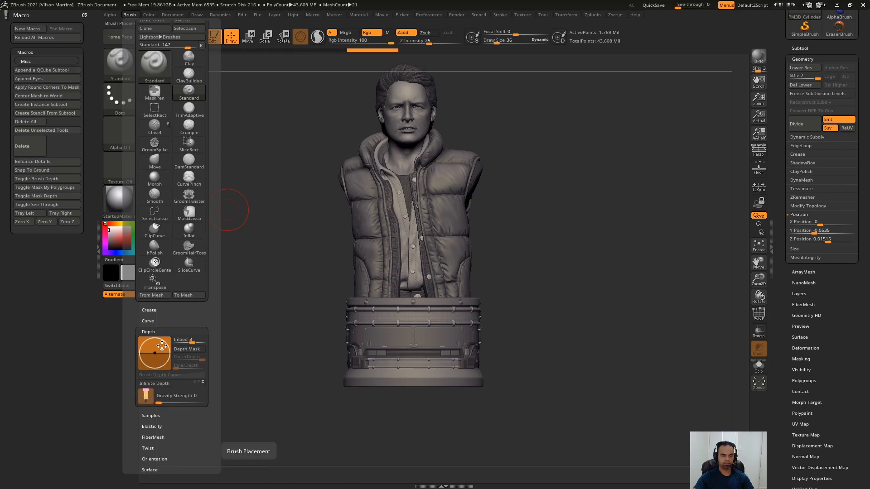
- Manually mask the Standard brush's depth by adjusting the inner depth in its Brush Placement control
{"action": "left_click_drag", "start_coordinate": [164, 344], "coordinate": [155, 359]}
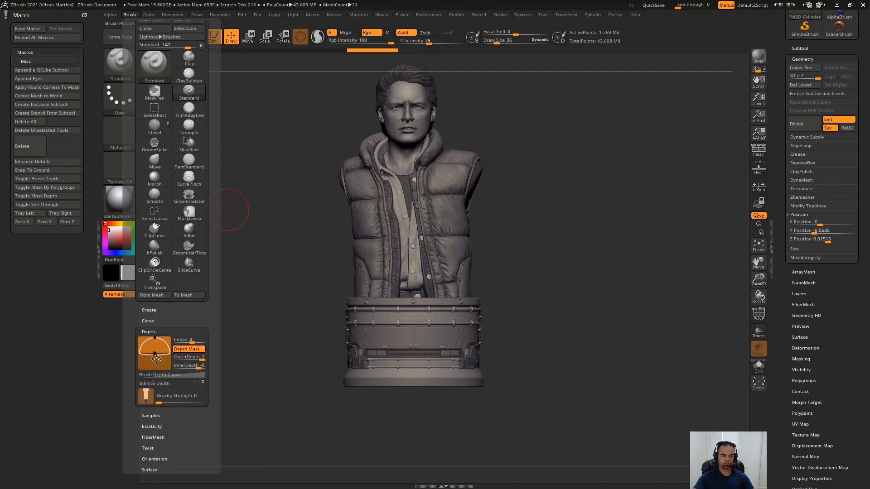
{"action": "left_click_drag", "start_coordinate": [158, 358], "coordinate": [155, 359]}
{"action": "left_click", "coordinate": [130, 15]}
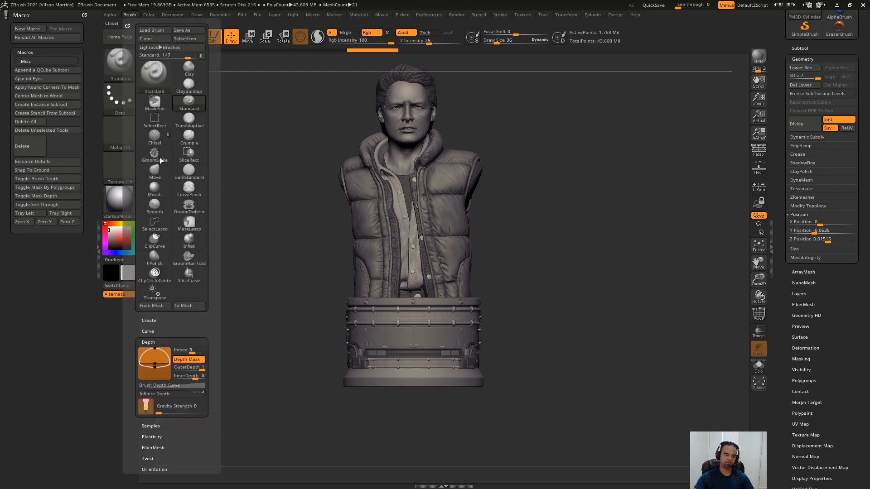
{"action": "left_click_drag", "start_coordinate": [157, 390], "coordinate": [158, 392]}
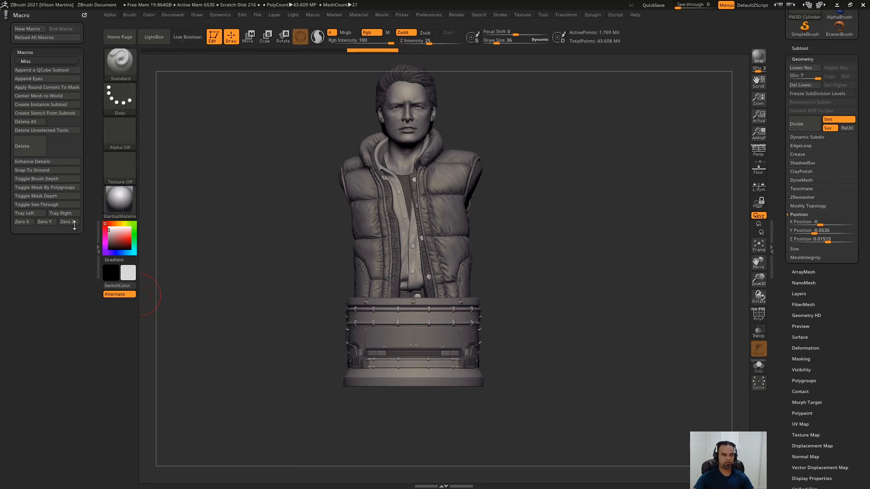
- Cycle the Standard brush through its depth masking modes with the Toggle Brush Depth macro, checking the Depth settings between toggles
{"action": "left_click", "coordinate": [45, 178]}
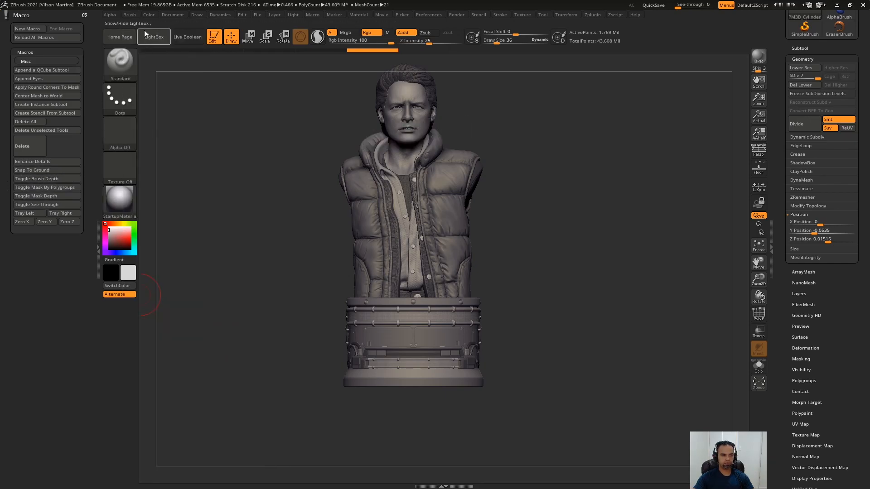
{"action": "mouse_move", "coordinate": [134, 15]}
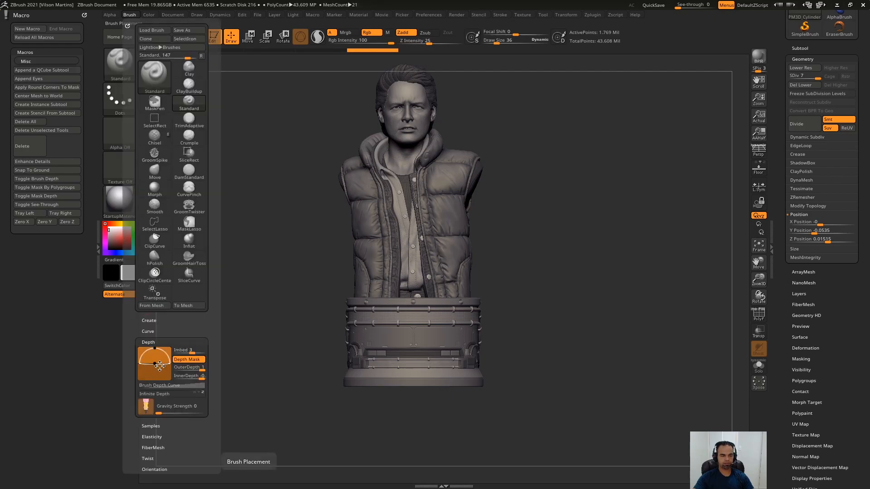
{"action": "left_click", "coordinate": [41, 181]}
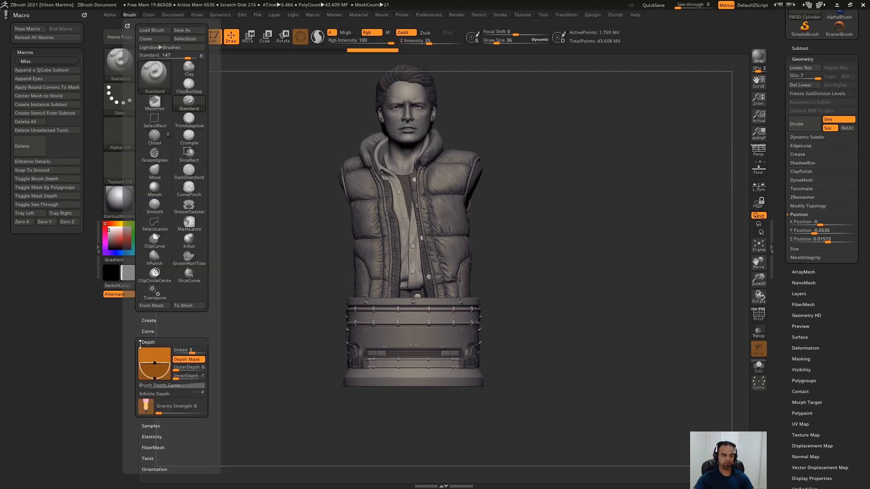
{"action": "left_click", "coordinate": [43, 178]}
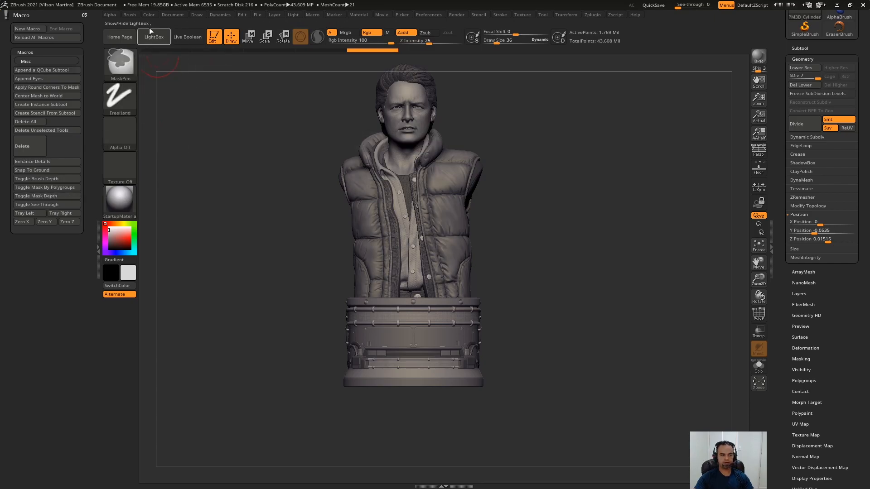
{"action": "mouse_move", "coordinate": [134, 15]}
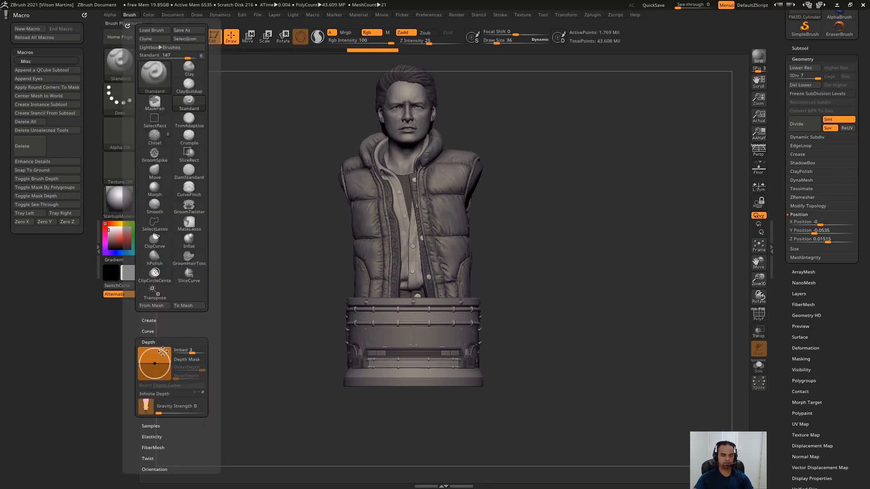
- Enable Depth Mask for the Standard brush by hand and compare its Depth settings with those of MaskPen
{"action": "left_click", "coordinate": [186, 360]}
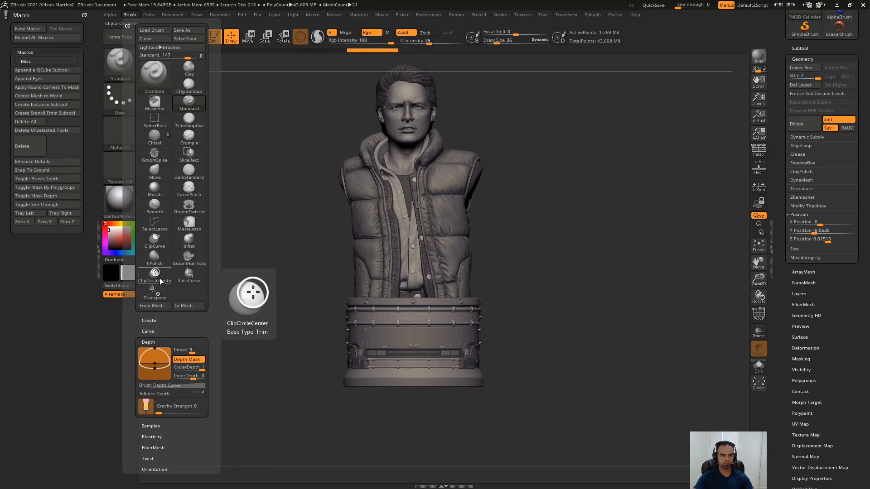
{"action": "left_click_drag", "start_coordinate": [181, 331], "coordinate": [181, 327]}
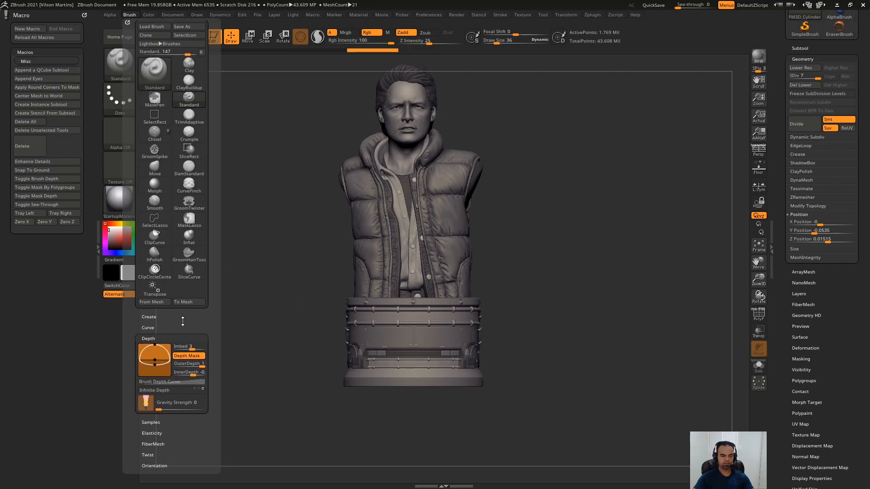
{"action": "key", "text": "ctrl"}
{"action": "mouse_move", "coordinate": [164, 354]}
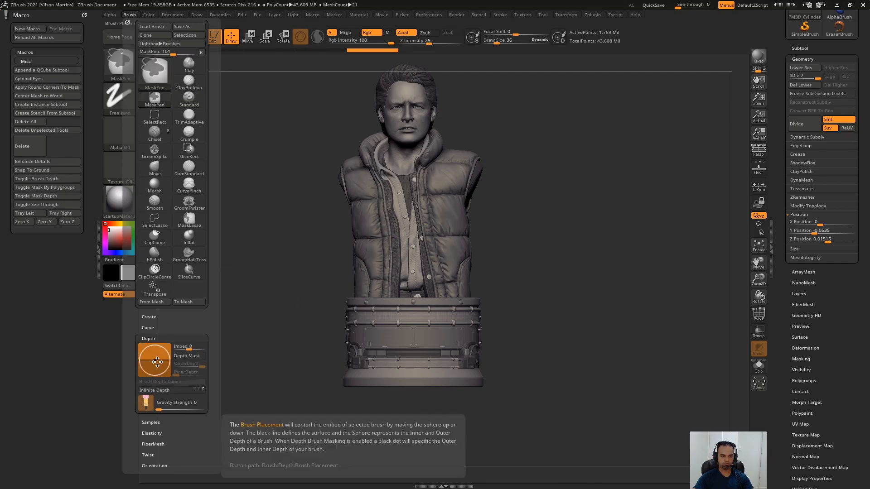
{"action": "key", "text": "ctrl"}
{"action": "key", "text": "ctrl"}
- Run the Toggle Mask Depth macro and check the MaskPen brush's Depth settings
{"action": "left_click", "coordinate": [46, 197]}
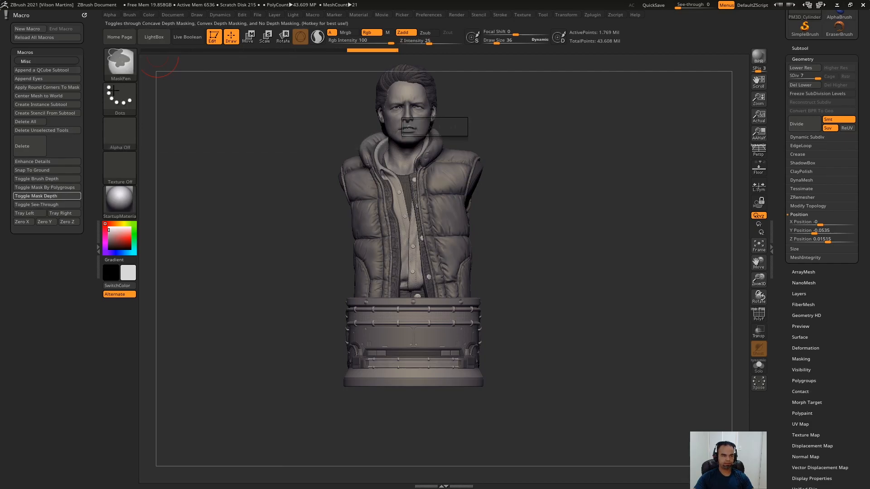
{"action": "left_click", "coordinate": [130, 14]}
{"action": "key", "text": "ctrl"}
{"action": "key", "text": "ctrl"}
{"action": "key", "text": "ctrl"}
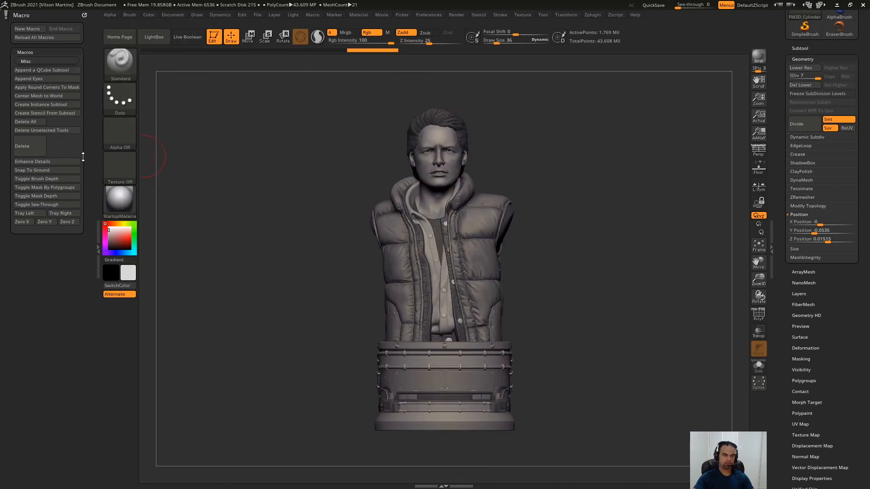
- Collapse the Geometry settings, switch the bust to 2.5D mode and clear the canvas
{"action": "left_click_drag", "start_coordinate": [308, 143], "coordinate": [535, 149]}
{"action": "scroll", "coordinate": [795, 136], "scroll_direction": "up", "scroll_amount": 3}
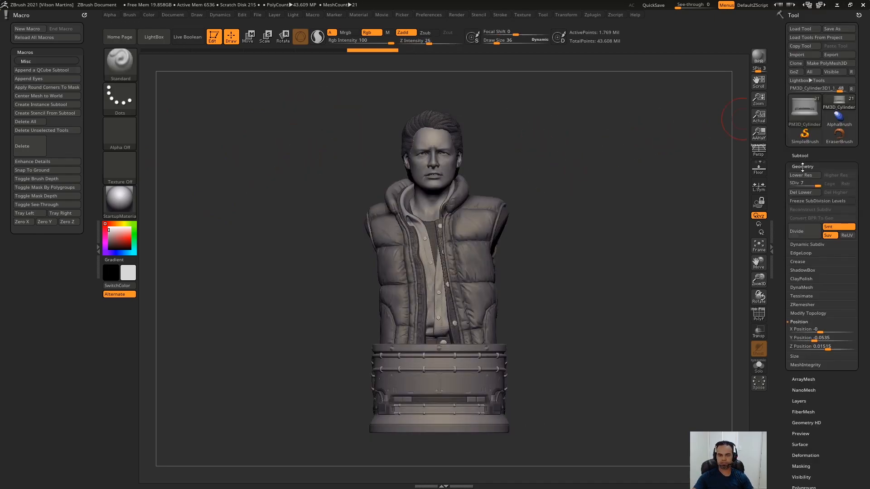
{"action": "left_click", "coordinate": [804, 167]}
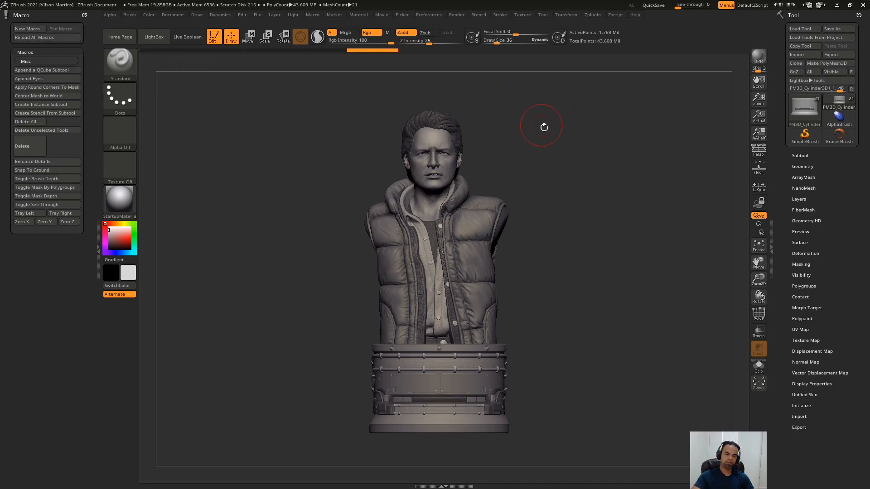
{"action": "left_click_drag", "start_coordinate": [544, 127], "coordinate": [798, 113]}
{"action": "left_click", "coordinate": [214, 37]}
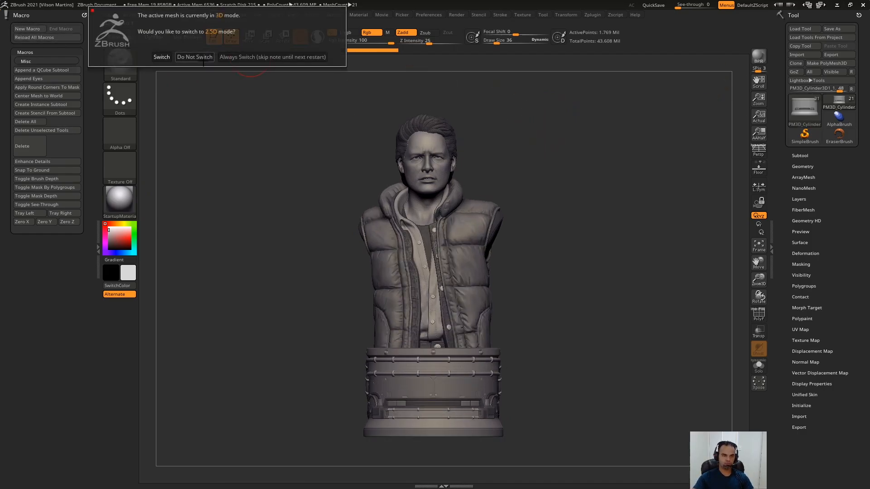
{"action": "left_click", "coordinate": [162, 57]}
{"action": "key", "text": "ctrl+n"}
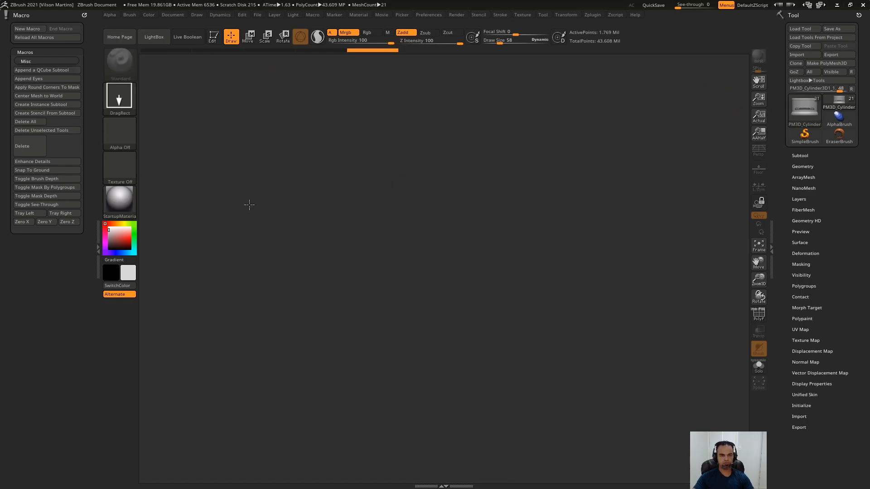
- Draw a large Sphere3D in the middle of the empty canvas and make it editable
{"action": "left_click", "coordinate": [801, 107]}
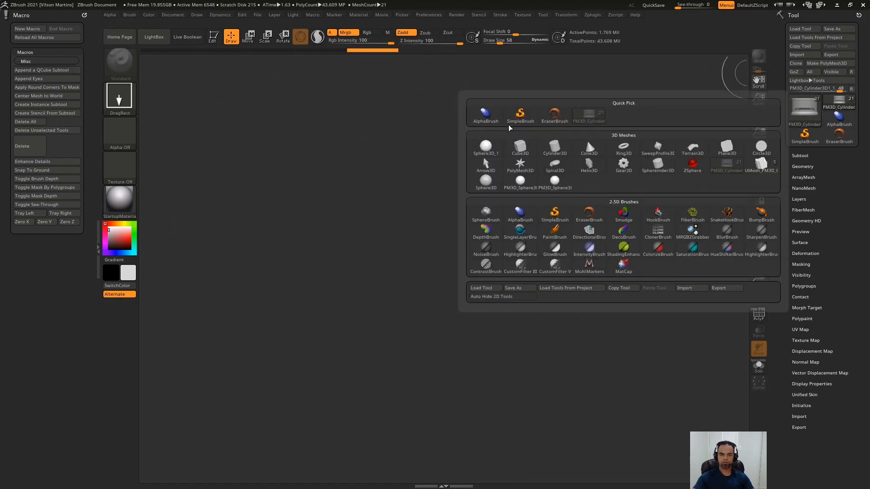
{"action": "left_click", "coordinate": [480, 146]}
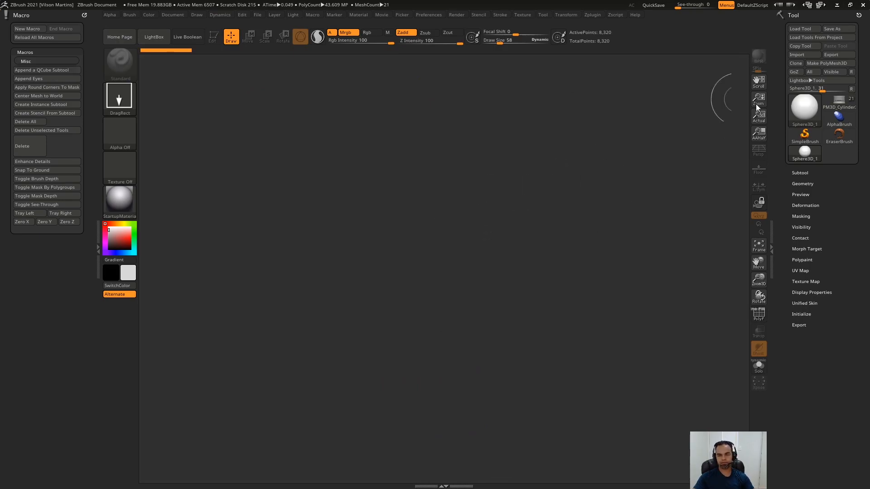
{"action": "left_click", "coordinate": [807, 108]}
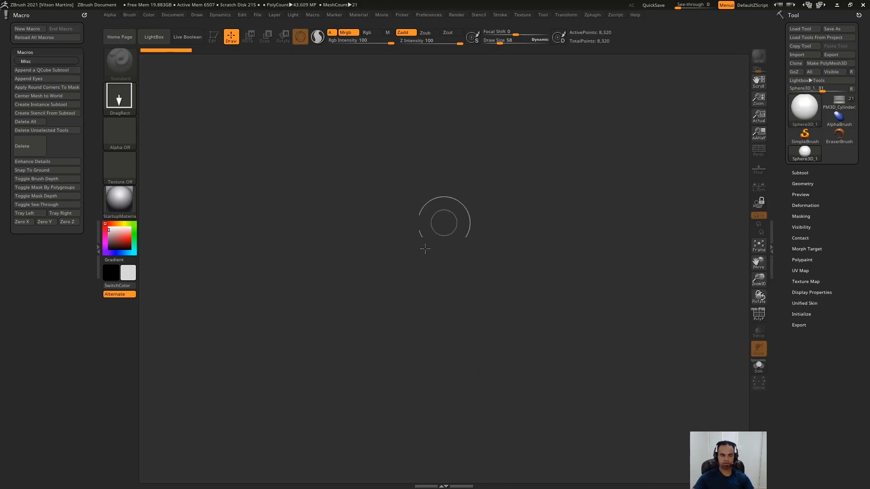
{"action": "left_click_drag", "start_coordinate": [421, 248], "coordinate": [419, 424]}
{"action": "left_click", "coordinate": [215, 36]}
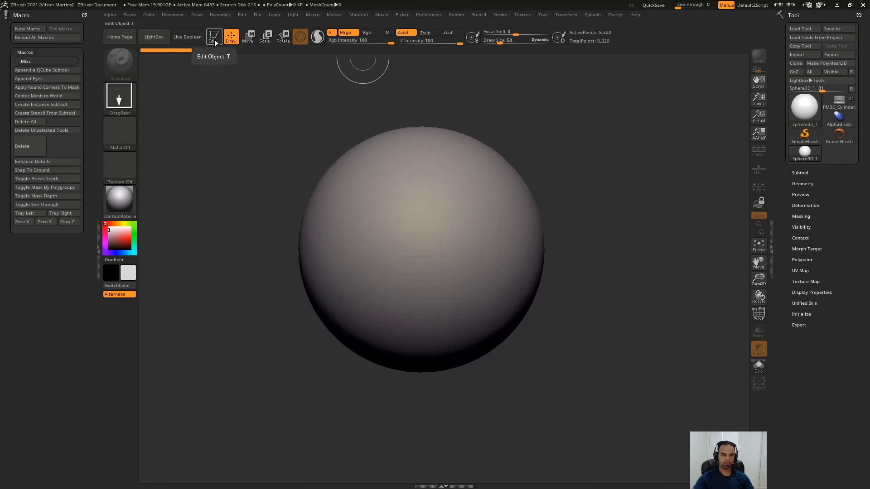
- Show the sphere's polyframe and convert the sphere to a PolyMesh3D
{"action": "key", "text": "shift+f"}
{"action": "left_click_drag", "start_coordinate": [579, 131], "coordinate": [576, 170]}
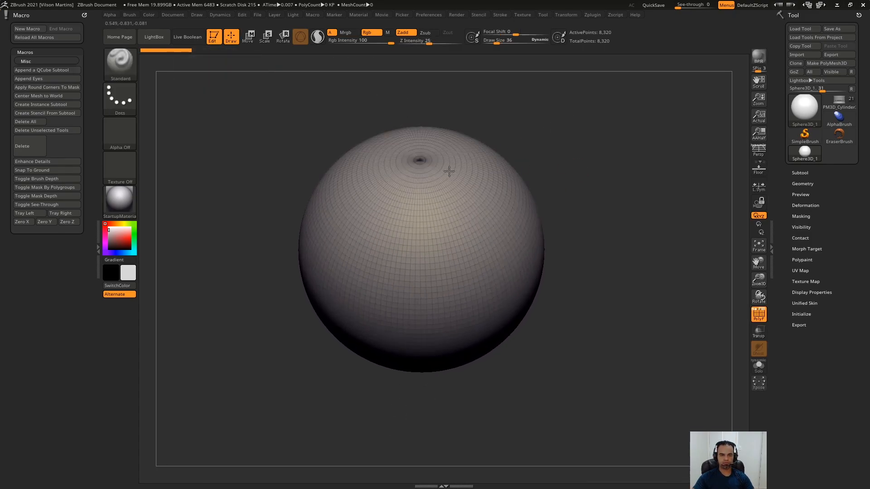
{"action": "left_click_drag", "start_coordinate": [607, 194], "coordinate": [589, 159]}
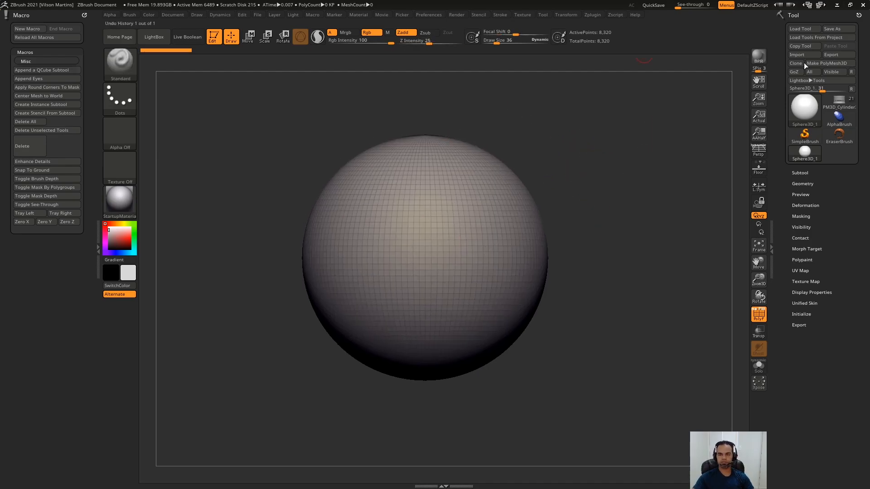
{"action": "left_click", "coordinate": [836, 63]}
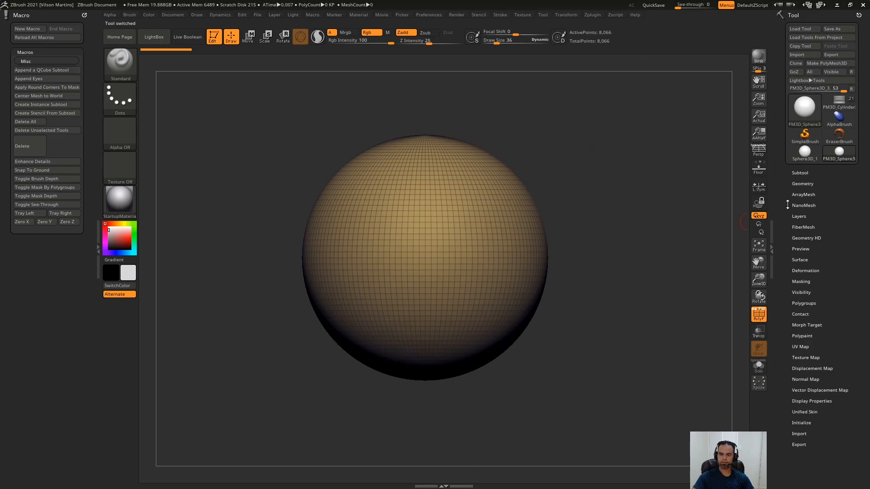
- DynaMesh the sphere at a resolution of 32 and inspect the resulting topology
{"action": "left_click", "coordinate": [817, 183]}
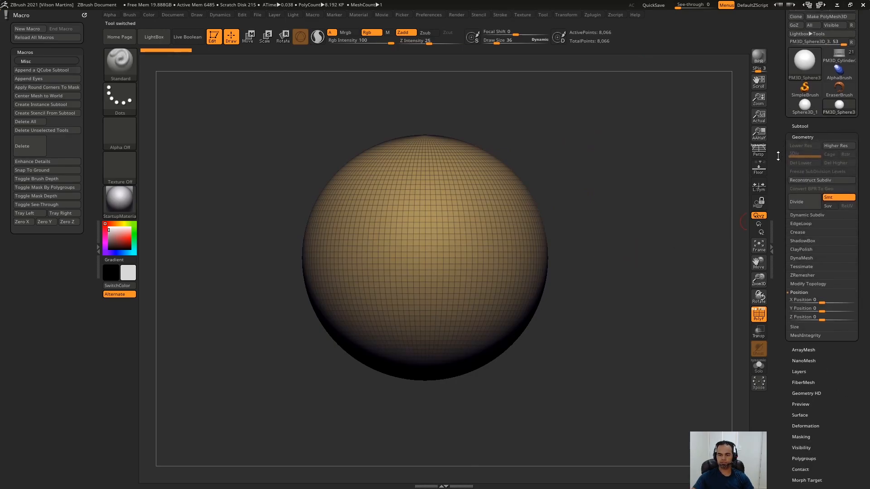
{"action": "left_click", "coordinate": [814, 257]}
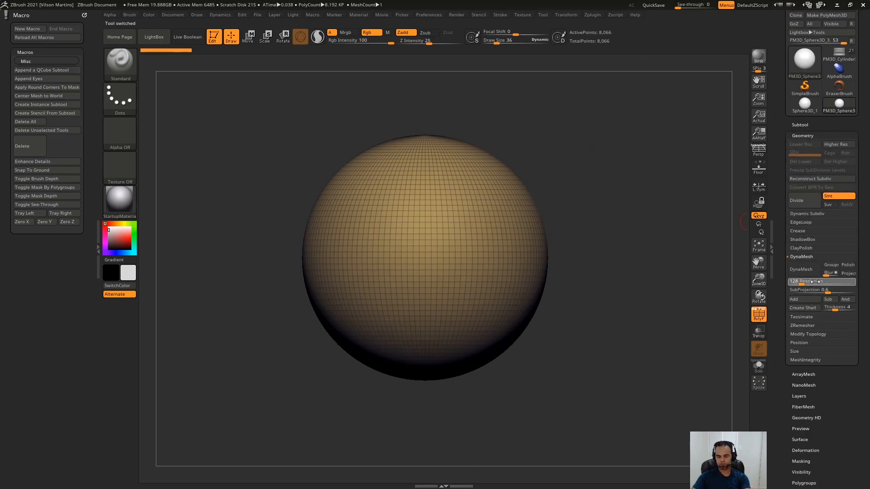
{"action": "left_click", "coordinate": [803, 270]}
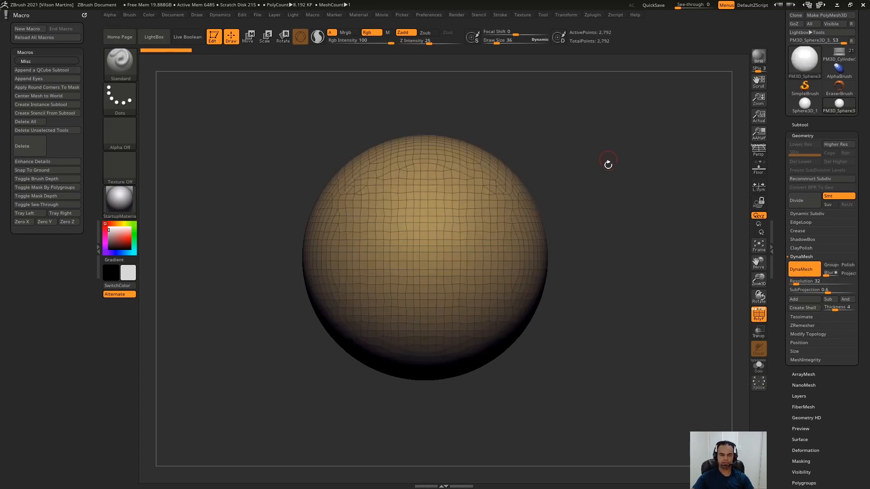
{"action": "left_click_drag", "start_coordinate": [603, 201], "coordinate": [674, 157]}
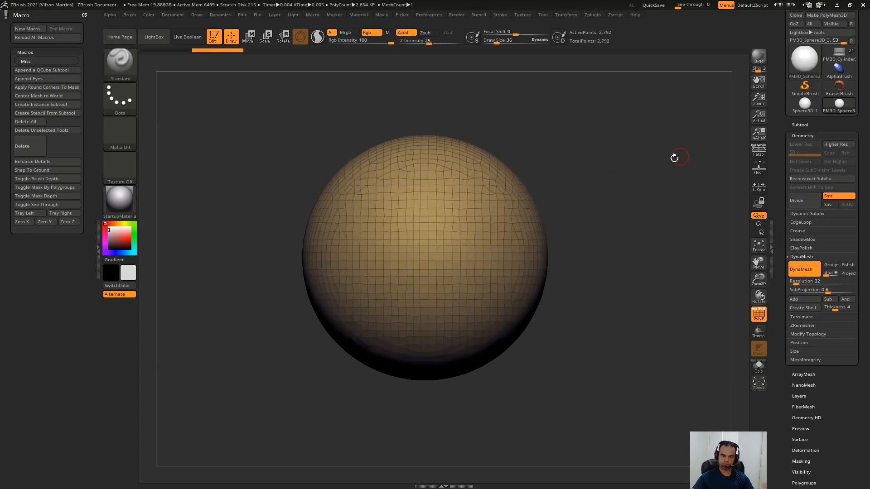
{"action": "left_click_drag", "start_coordinate": [608, 163], "coordinate": [665, 150]}
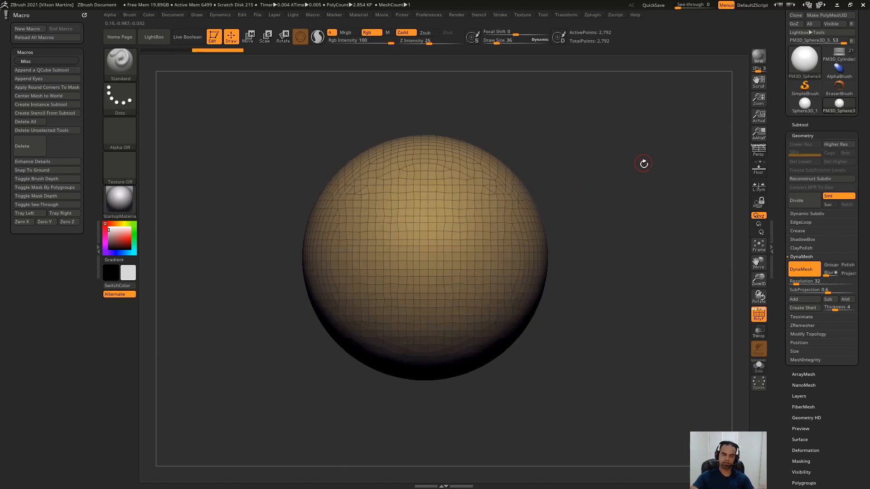
- Return to the original Sphere3D tool, switch it to 2.5D mode and clear the canvas
{"action": "left_click", "coordinate": [804, 103]}
{"action": "left_click", "coordinate": [217, 42]}
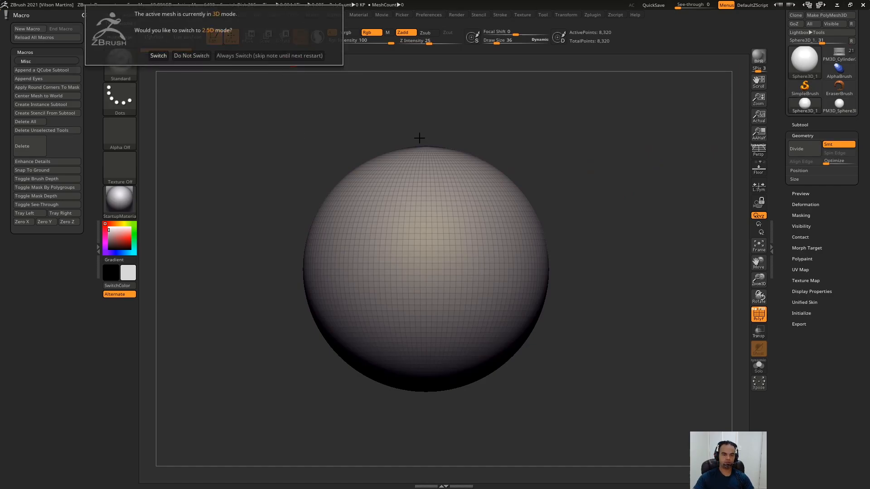
{"action": "left_click", "coordinate": [158, 55]}
{"action": "key", "text": "ctrl+n"}
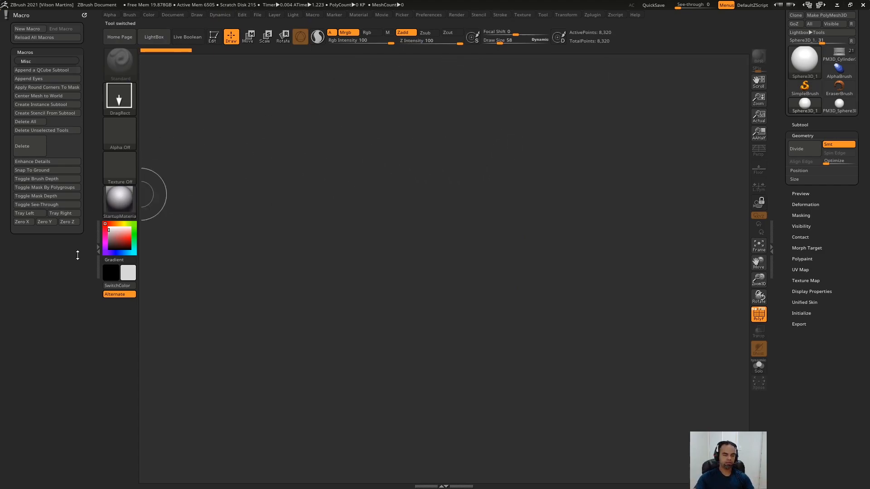
- Start recording a new macro and decline initializing ZBrush when the script runs
{"action": "left_click", "coordinate": [35, 30]}
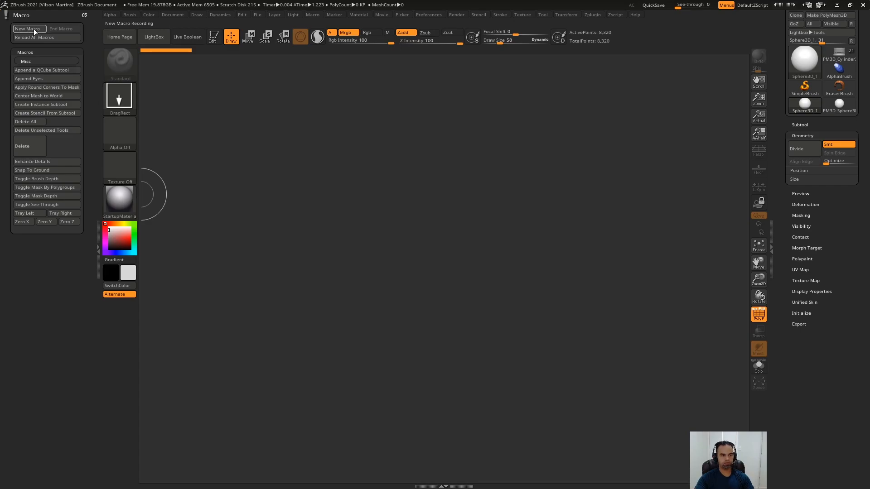
{"action": "left_click", "coordinate": [34, 29]}
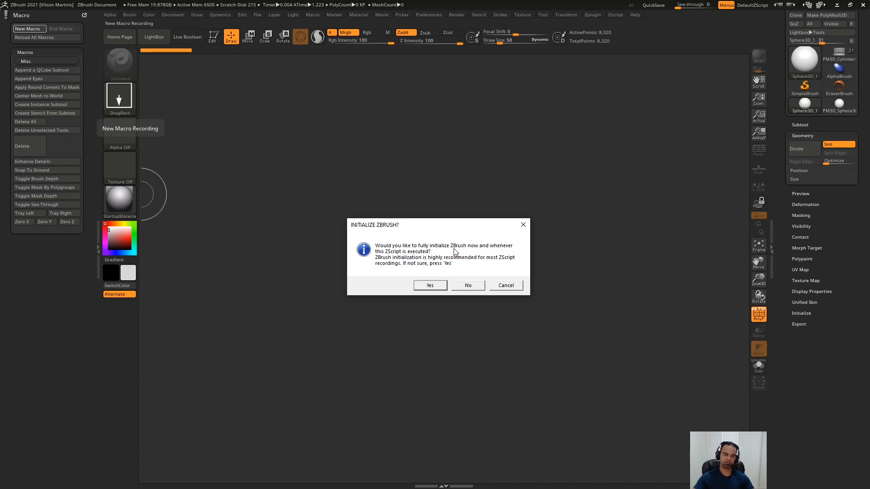
{"action": "left_click_drag", "start_coordinate": [452, 226], "coordinate": [450, 230]}
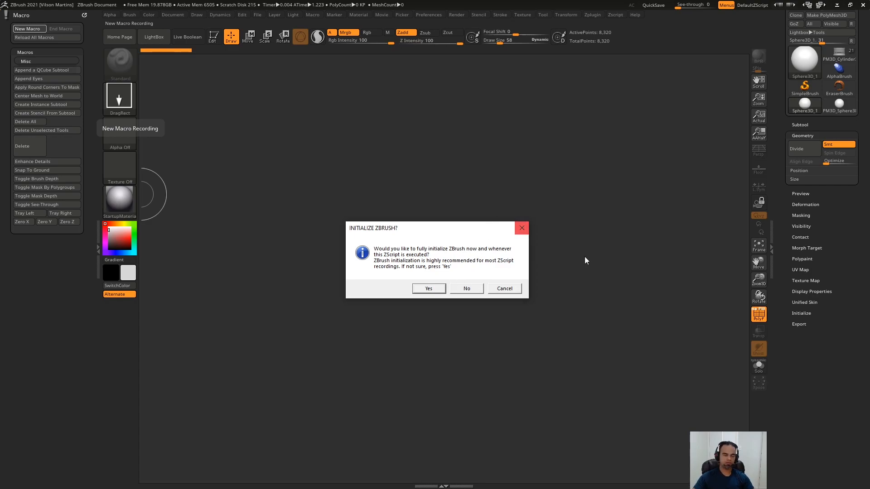
{"action": "left_click", "coordinate": [469, 290]}
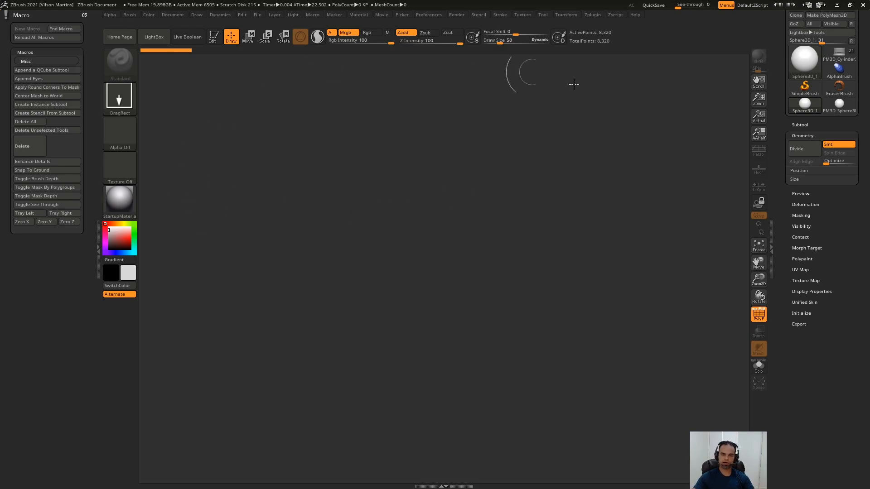
- Draw a large Sphere3D in the middle of the canvas, make it editable and convert it to a PolyMesh3D
{"action": "left_click_drag", "start_coordinate": [438, 239], "coordinate": [491, 202]}
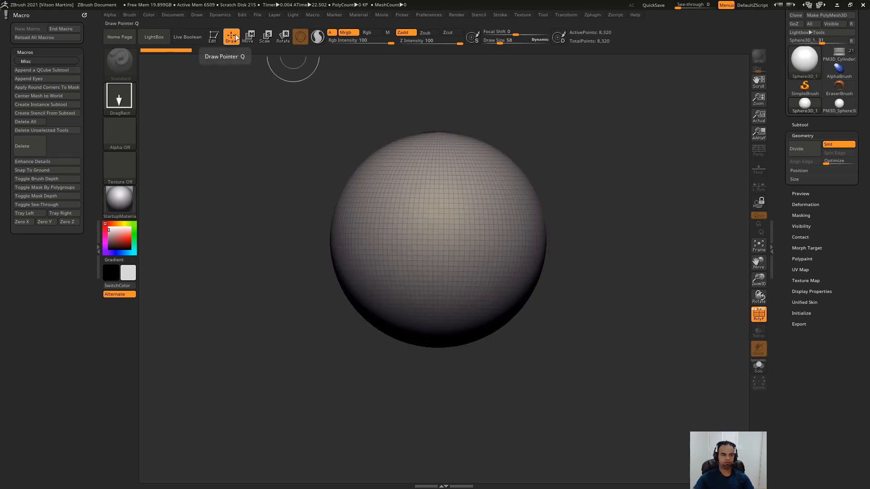
{"action": "left_click", "coordinate": [213, 38]}
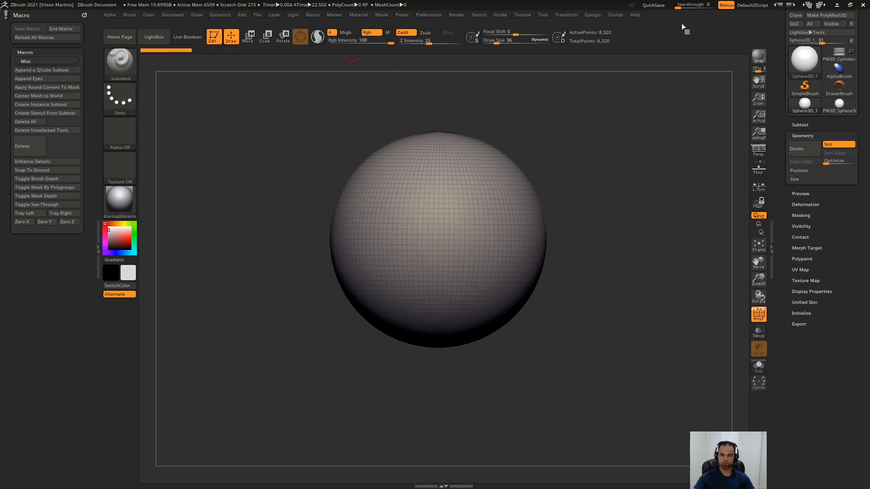
{"action": "left_click_drag", "start_coordinate": [780, 78], "coordinate": [781, 117]}
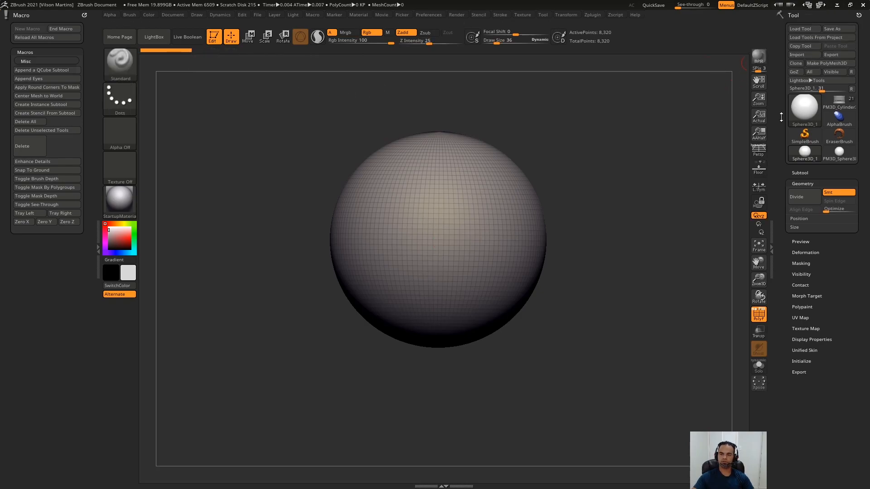
{"action": "left_click", "coordinate": [837, 63]}
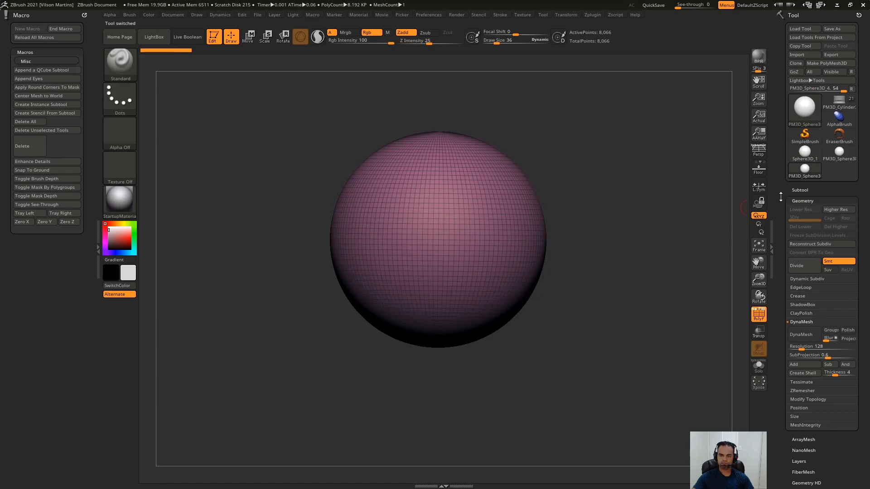
- DynaMesh the converted sphere at a resolution of 32
{"action": "left_click_drag", "start_coordinate": [782, 197], "coordinate": [781, 168]}
{"action": "left_click", "coordinate": [807, 317]}
{"action": "type", "text": "32"}
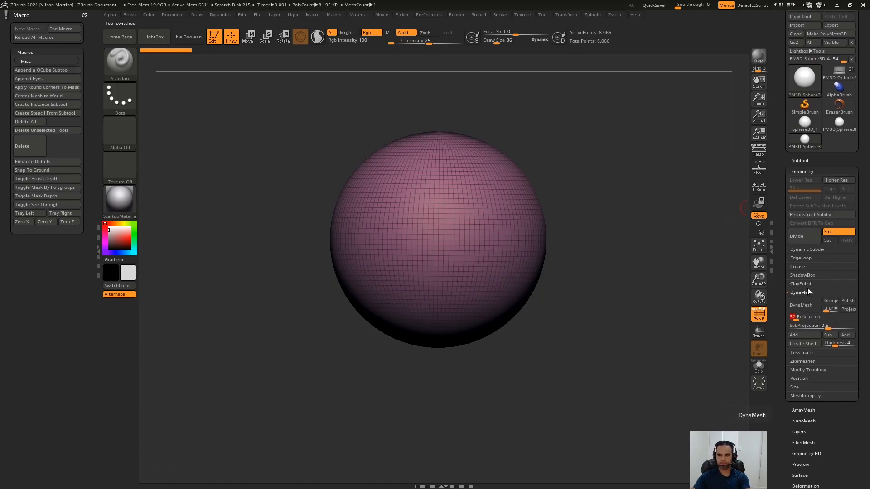
{"action": "left_click", "coordinate": [803, 306]}
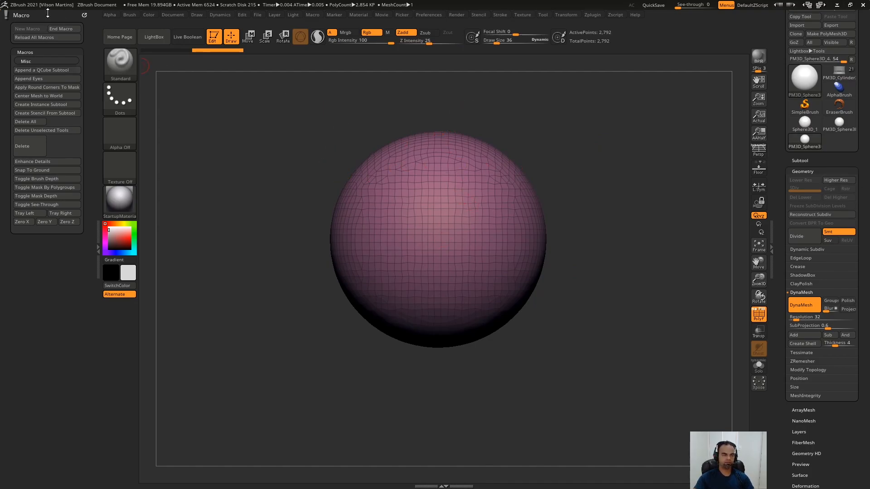
- End the macro recording and underline the ZStartup\Macros\Misc save path in a temporary screen capture
{"action": "left_click", "coordinate": [68, 30]}
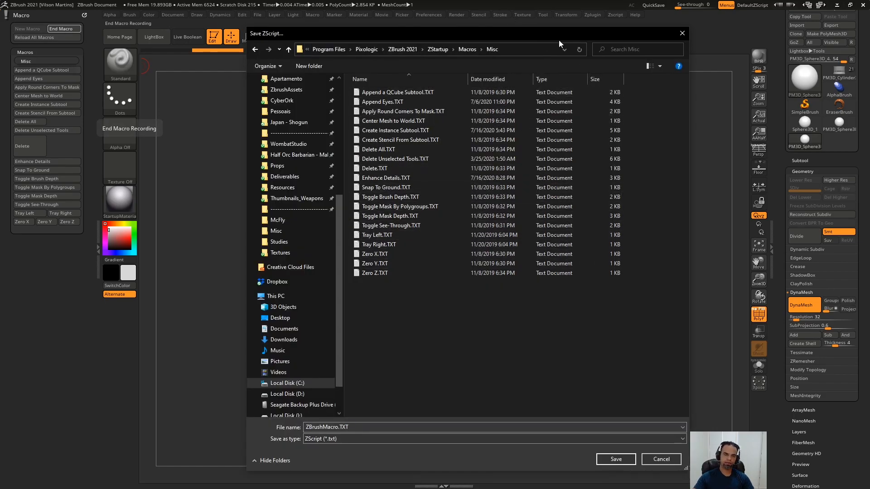
{"action": "left_click", "coordinate": [513, 48]}
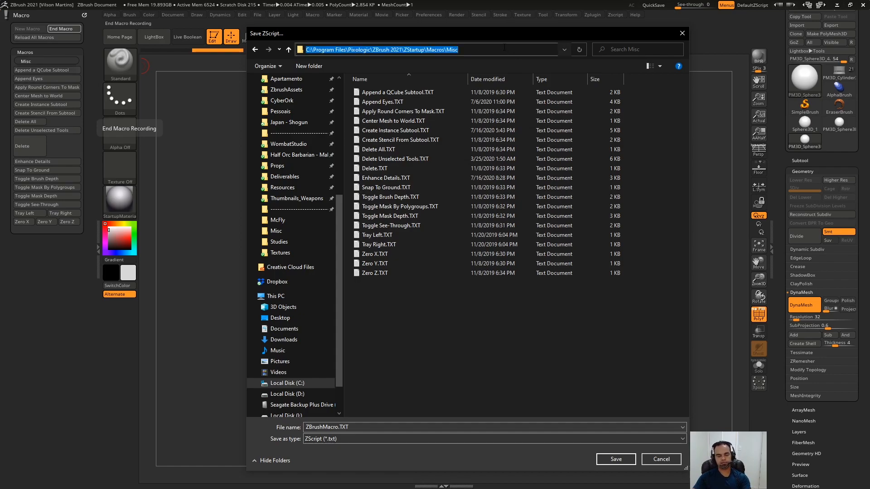
{"action": "key", "text": "Print"}
{"action": "left_click_drag", "start_coordinate": [508, 26], "coordinate": [203, 107]}
{"action": "left_click_drag", "start_coordinate": [305, 57], "coordinate": [311, 57]}
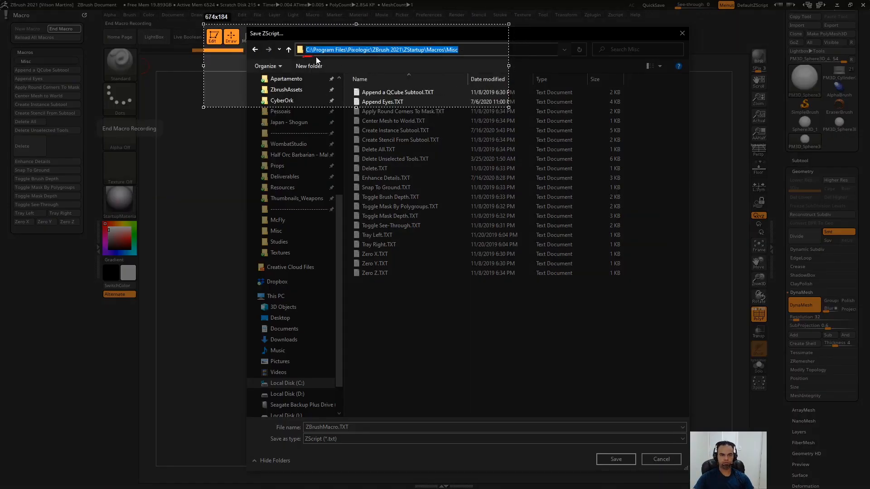
{"action": "left_click_drag", "start_coordinate": [427, 53], "coordinate": [459, 54]}
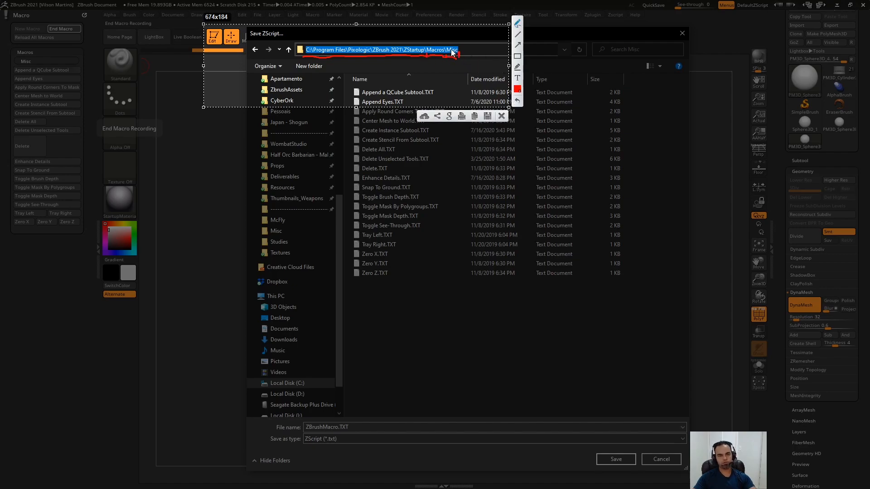
{"action": "key", "text": "Escape"}
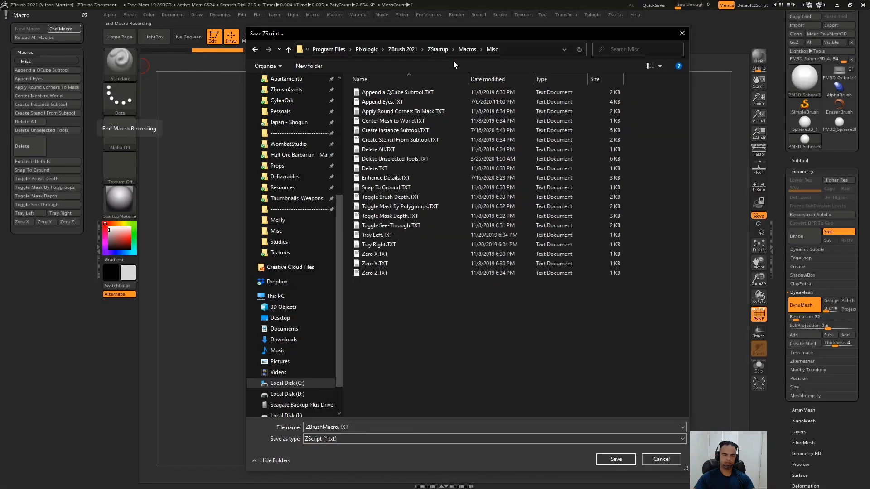
- Save the recorded macro as Base Sphere in the Misc macros folder
{"action": "left_click", "coordinate": [370, 427]}
{"action": "type", "text": "B"}
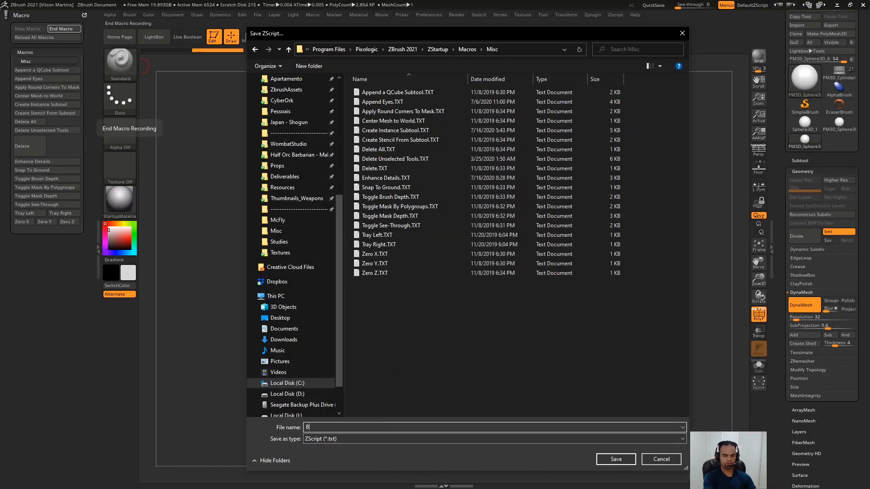
{"action": "type", "text": "ase Sphere"}
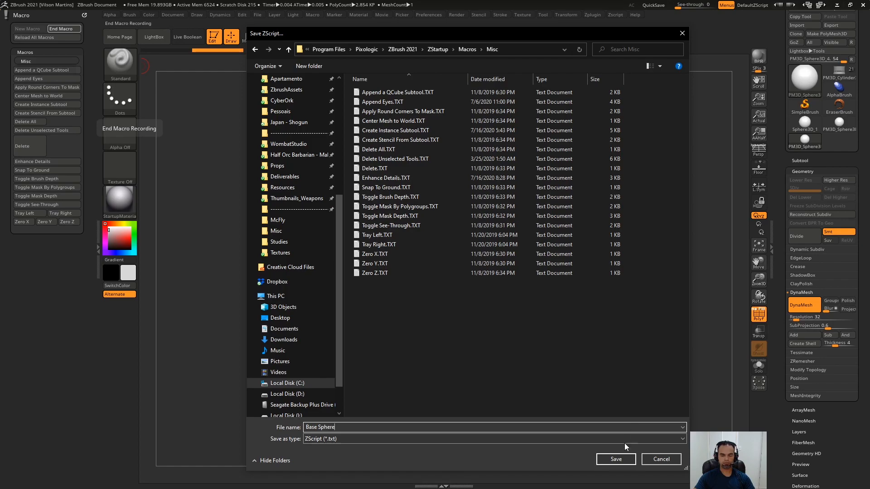
{"action": "left_click", "coordinate": [616, 459]}
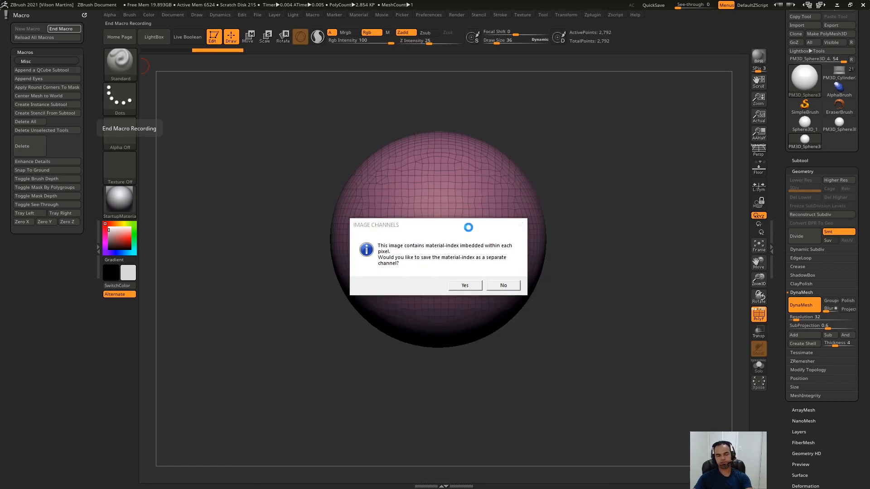
- Copy a screen capture of the Image Channels prompt and its surroundings to the clipboard
{"action": "key", "text": "Print"}
{"action": "left_click_drag", "start_coordinate": [548, 198], "coordinate": [321, 336]}
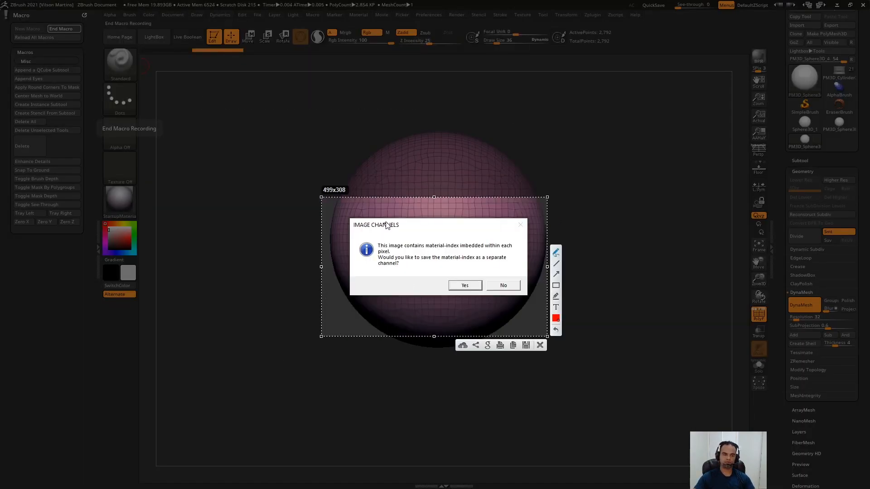
{"action": "key", "text": "ctrl+c"}
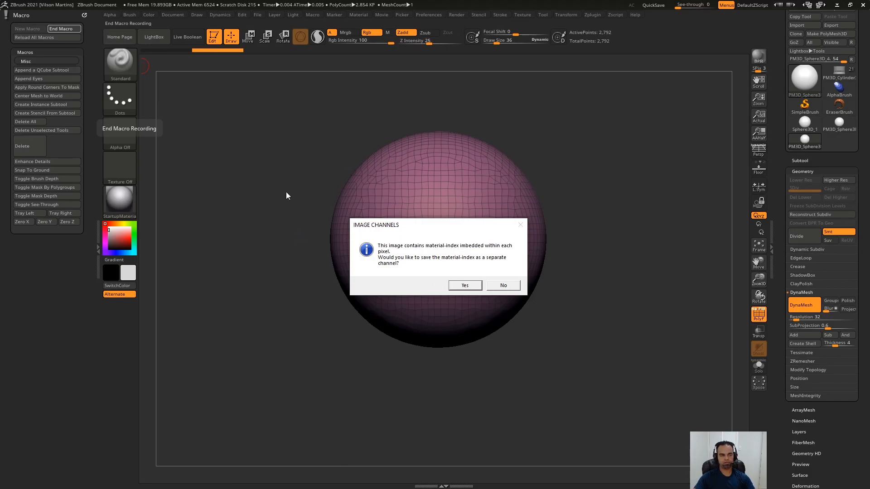
- Examine the macro files in the Misc folder in File Explorer, and decline saving the material index as a separate channel
{"action": "key", "text": "alt+Tab"}
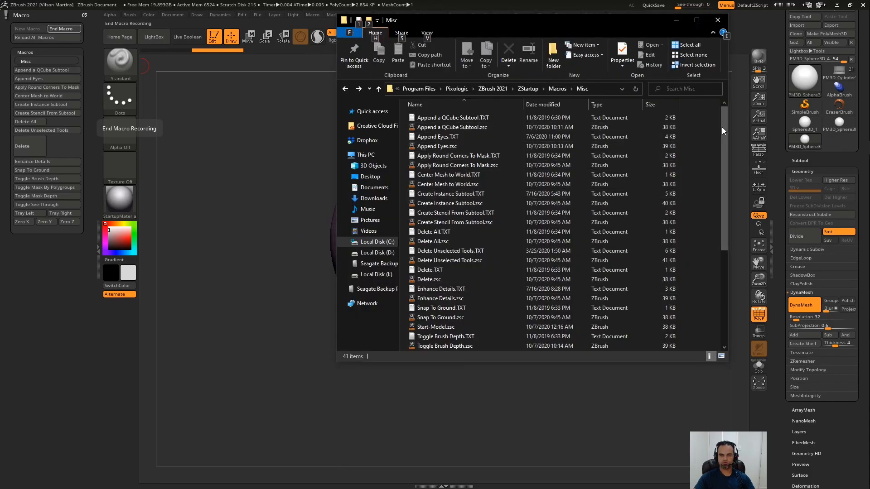
{"action": "left_click_drag", "start_coordinate": [725, 203], "coordinate": [721, 206]}
{"action": "left_click_drag", "start_coordinate": [715, 235], "coordinate": [713, 357]}
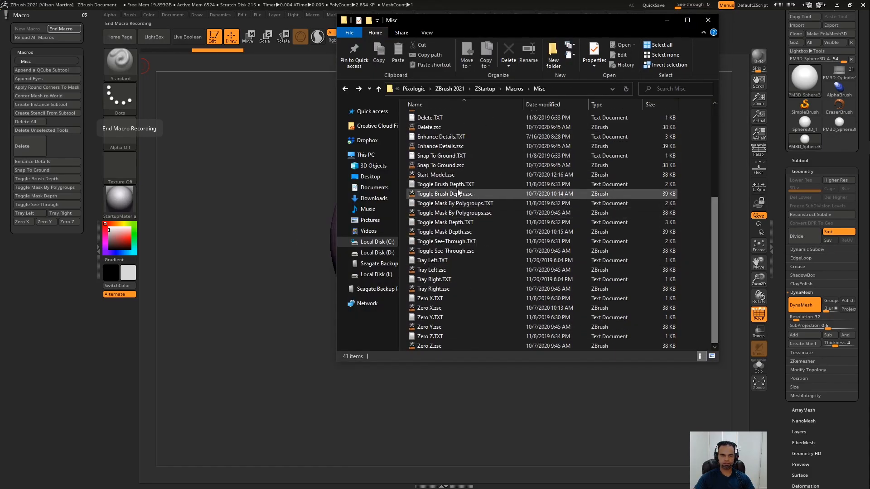
{"action": "left_click", "coordinate": [436, 187]}
{"action": "left_click", "coordinate": [444, 194]}
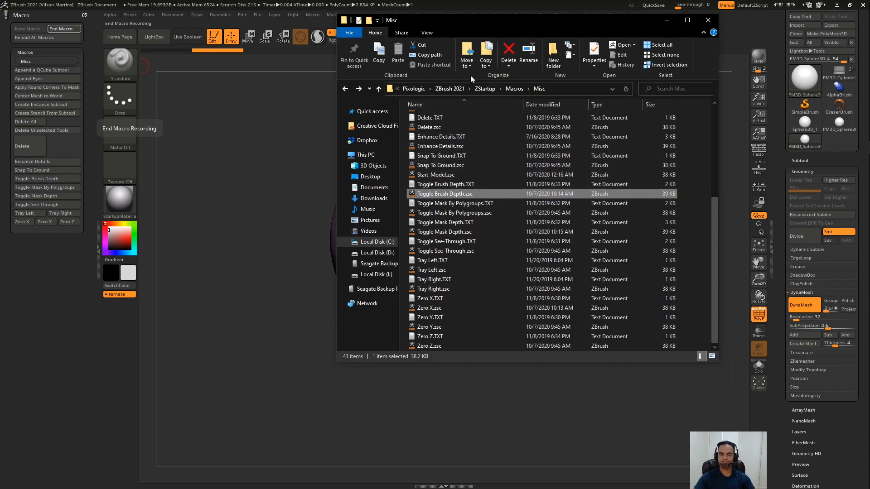
{"action": "left_click", "coordinate": [469, 4]}
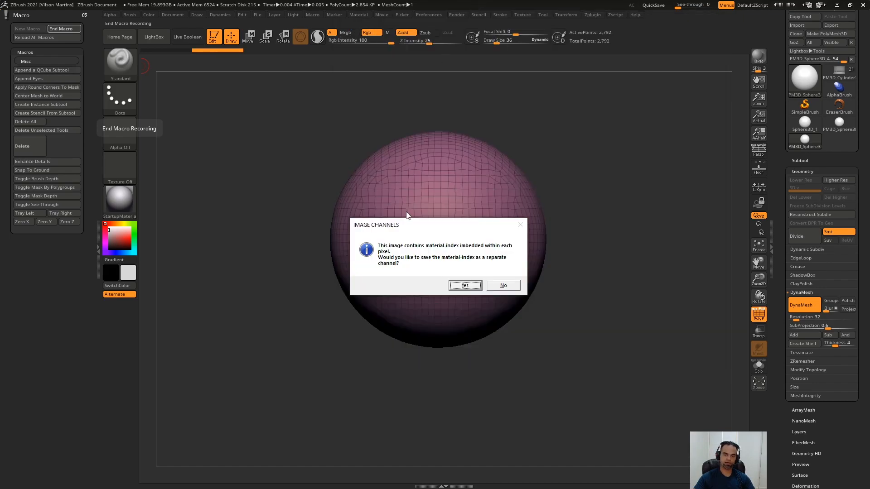
{"action": "left_click", "coordinate": [501, 287]}
- Examine the Base Sphere psd, txt and zsc files in the Misc folder in File Explorer and return to ZBrush
{"action": "key", "text": "alt+Tab"}
{"action": "left_click_drag", "start_coordinate": [715, 224], "coordinate": [708, 132]}
{"action": "left_click", "coordinate": [458, 175]}
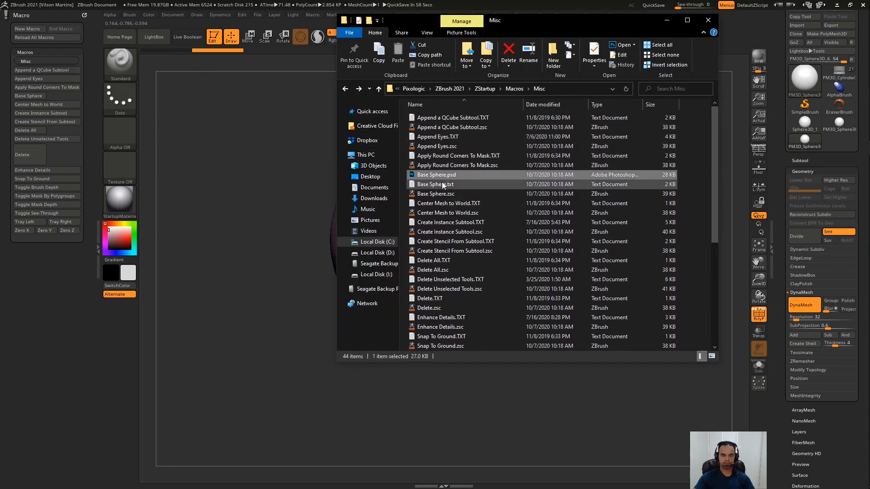
{"action": "left_click", "coordinate": [451, 184]}
{"action": "left_click", "coordinate": [459, 194]}
{"action": "left_click", "coordinate": [460, 176]}
{"action": "left_click", "coordinate": [456, 185]}
{"action": "left_click", "coordinate": [455, 195]}
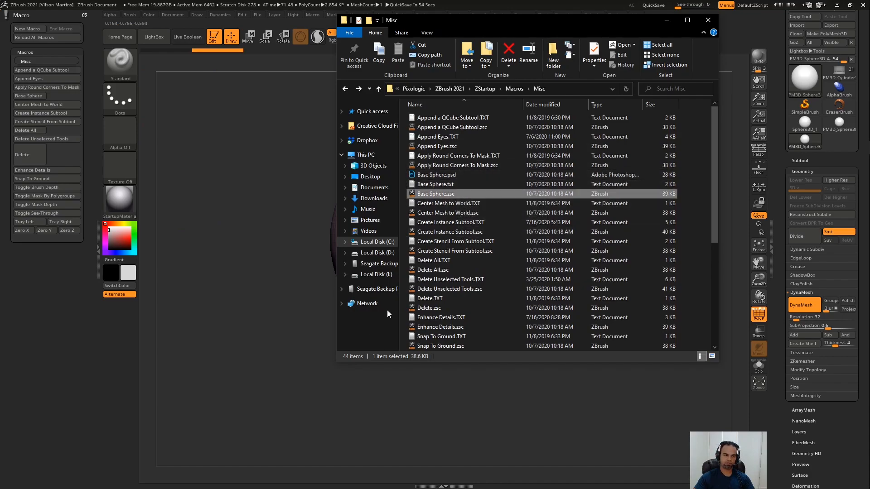
{"action": "key", "text": "alt+Tab"}
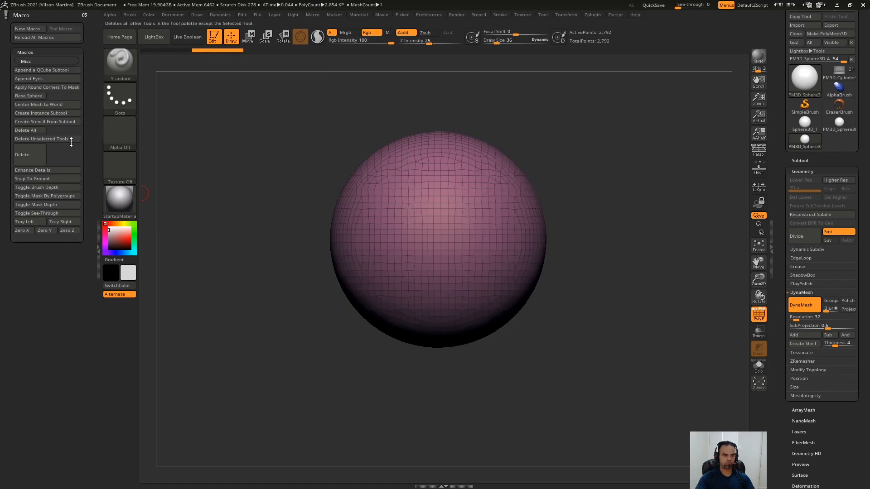
- Clear the canvas in 2.5D mode with the original Sphere3D selected and run the Base Sphere macro
{"action": "left_click", "coordinate": [216, 38]}
{"action": "left_click", "coordinate": [160, 58]}
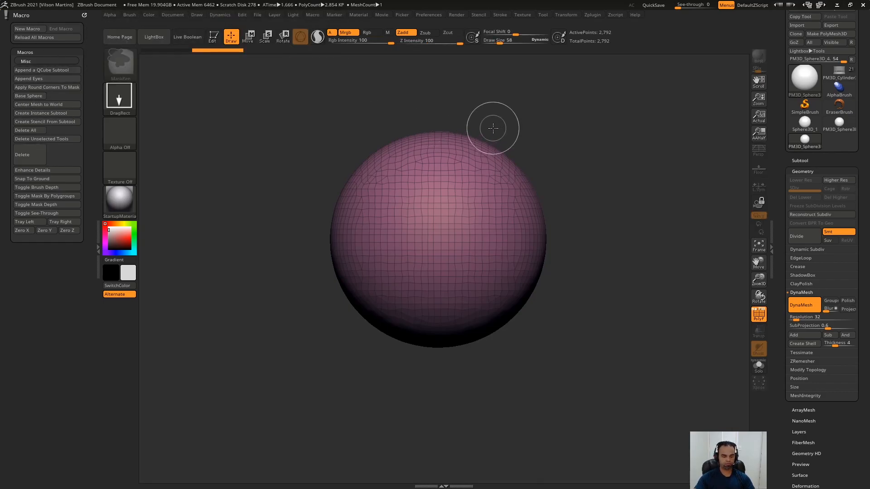
{"action": "left_click", "coordinate": [808, 77]}
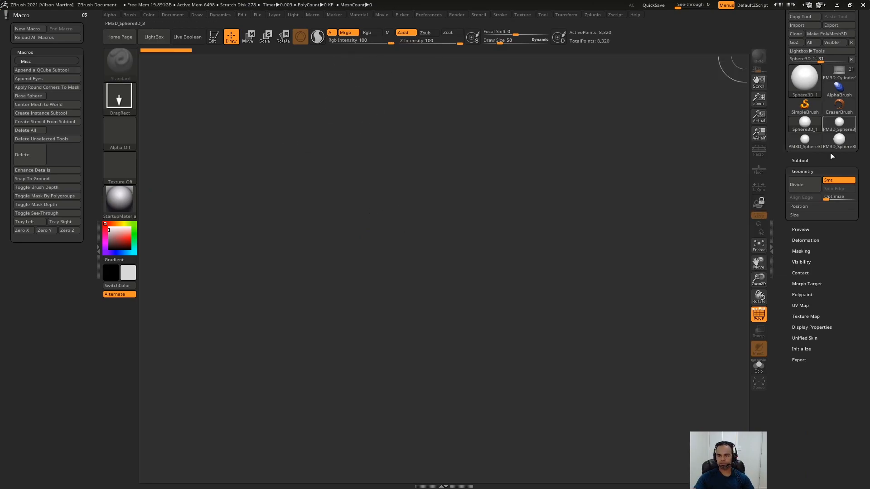
{"action": "left_click", "coordinate": [26, 96]}
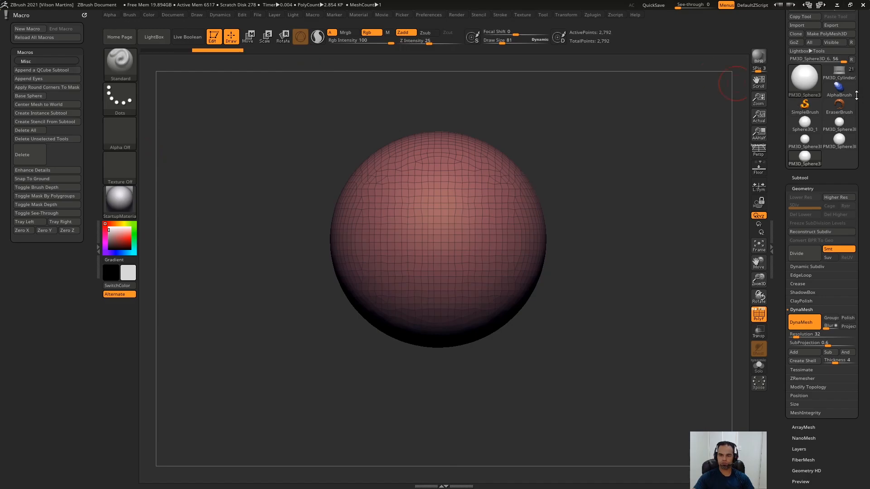
{"action": "left_click", "coordinate": [803, 80]}
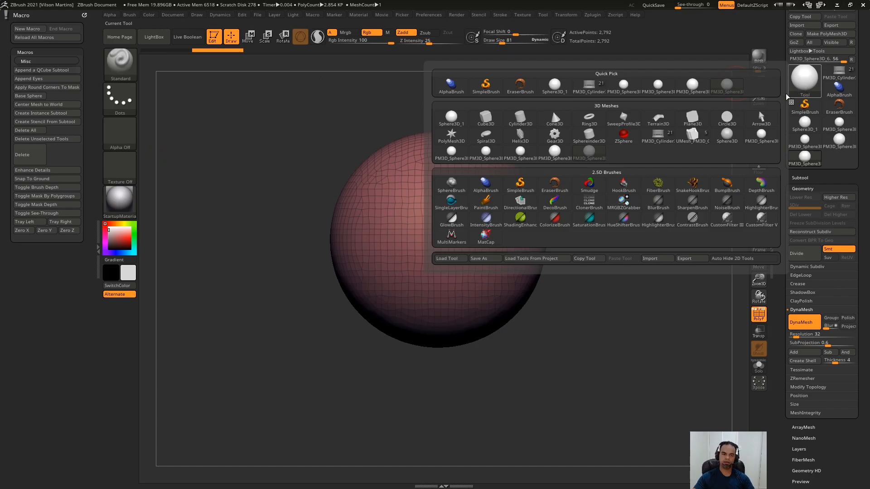
{"action": "left_click", "coordinate": [214, 40]}
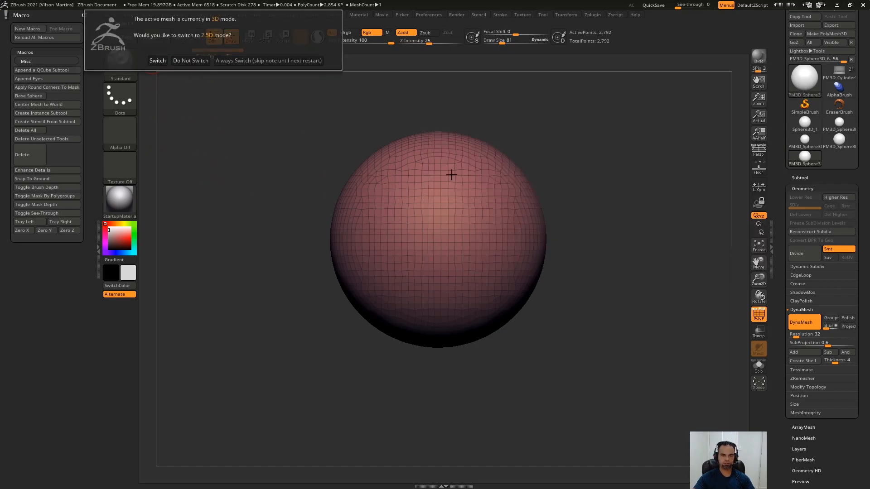
{"action": "left_click", "coordinate": [190, 61]}
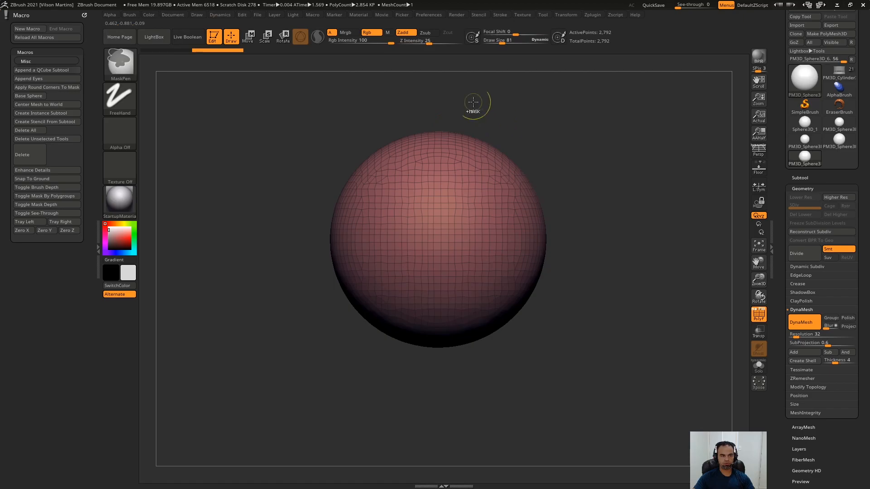
- Clear the canvas in 2.5D mode, select the Cube3D primitive and run the Base Sphere macro on it
{"action": "left_click", "coordinate": [228, 40]}
{"action": "left_click", "coordinate": [153, 58]}
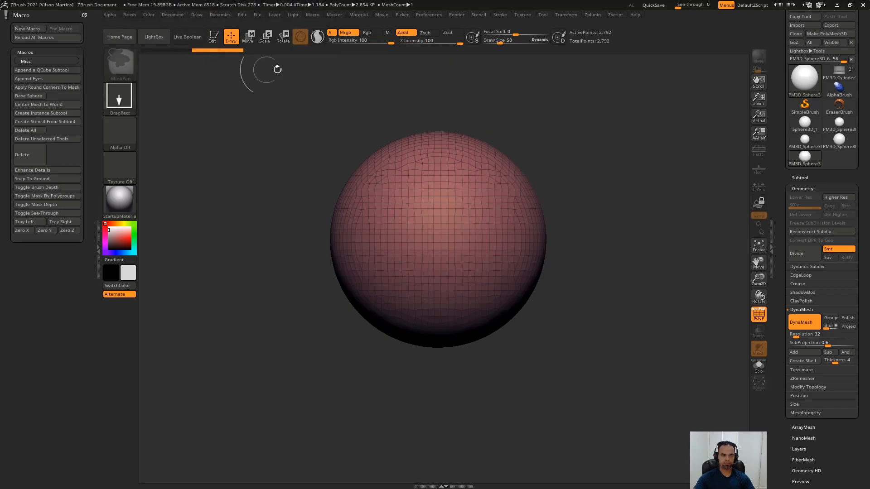
{"action": "key", "text": "ctrl+n"}
{"action": "left_click", "coordinate": [802, 80]}
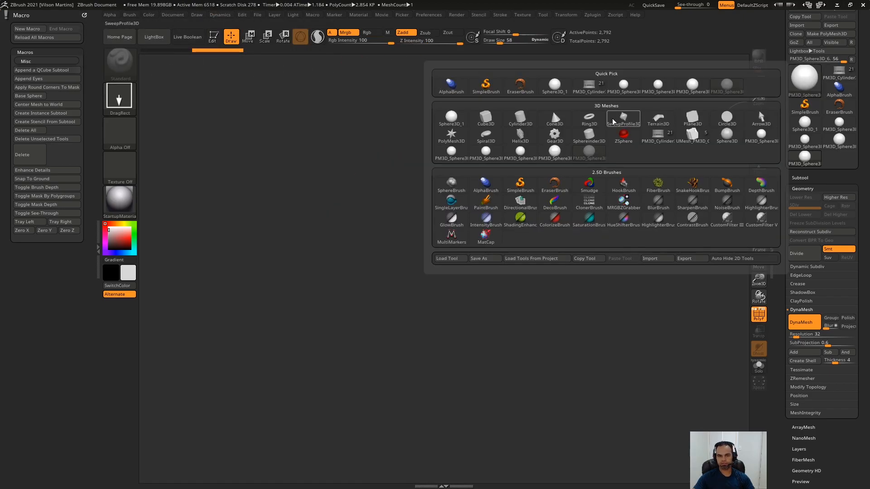
{"action": "left_click", "coordinate": [493, 121]}
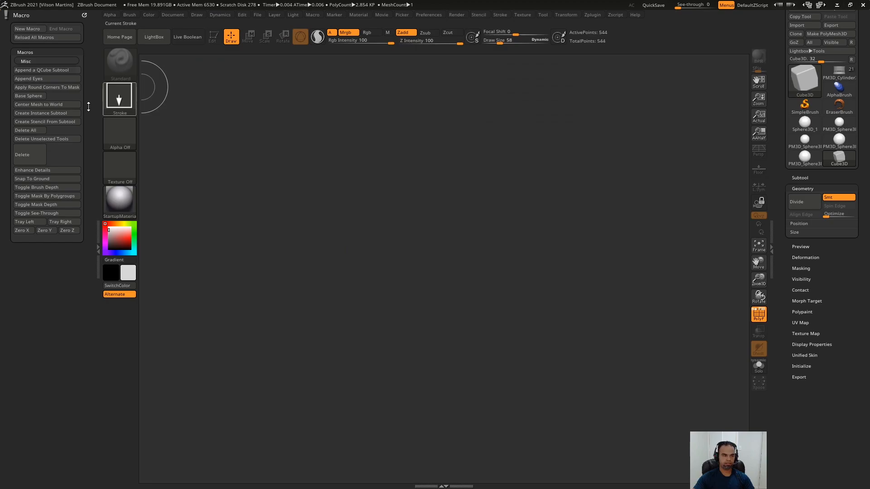
{"action": "left_click", "coordinate": [30, 96]}
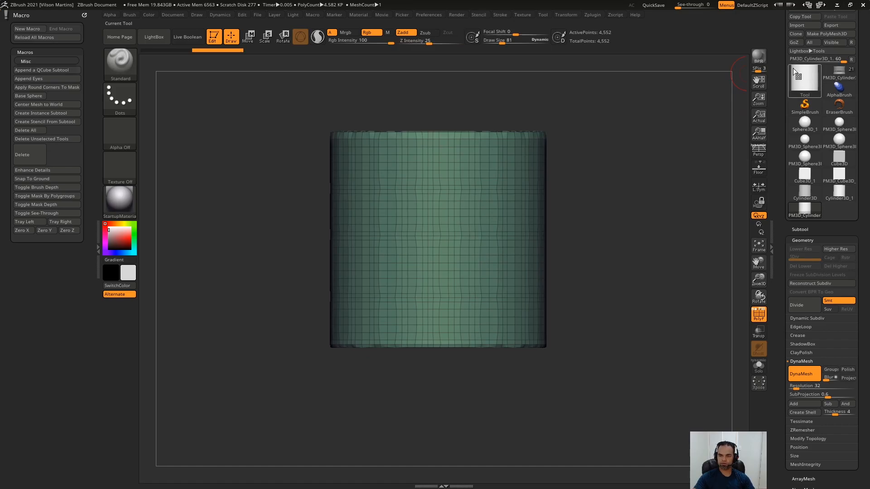
- Switch to the UMesh_PM3D_Cube3D tool with the square cutout and open its ZRemesher geometry settings
{"action": "left_click", "coordinate": [813, 77]}
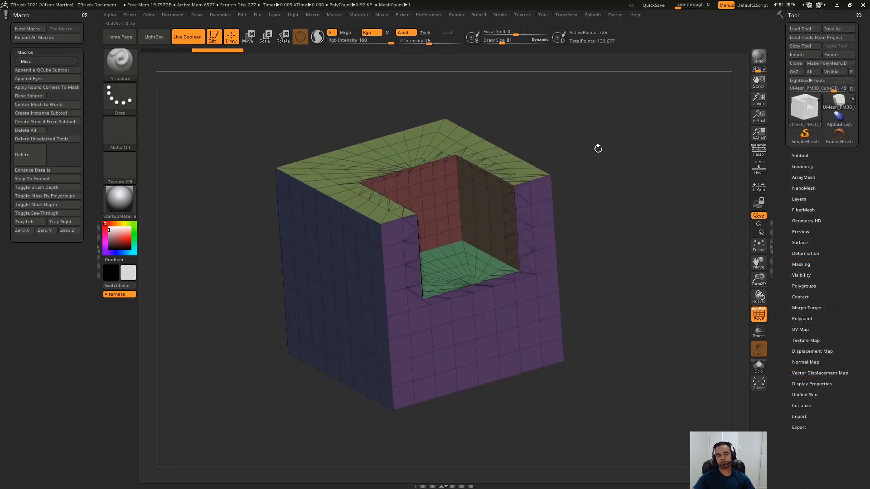
{"action": "left_click_drag", "start_coordinate": [576, 115], "coordinate": [626, 193]}
{"action": "left_click_drag", "start_coordinate": [637, 225], "coordinate": [627, 169]}
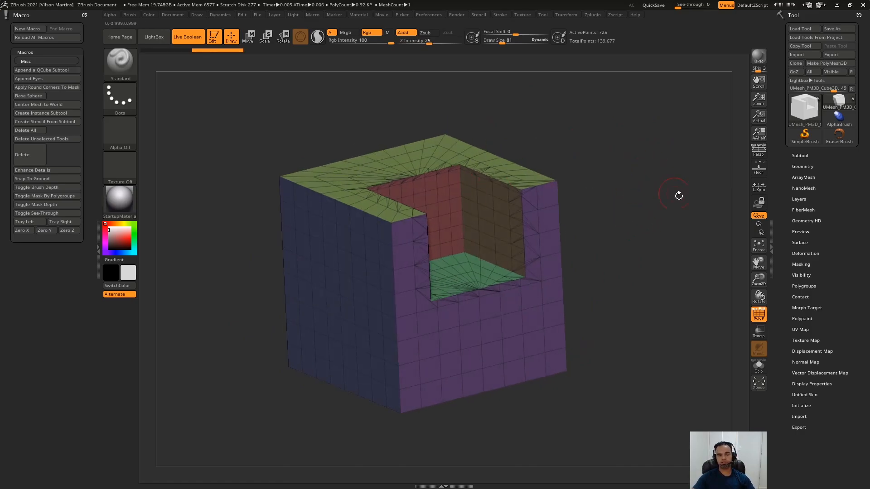
{"action": "left_click", "coordinate": [803, 166]}
{"action": "scroll", "coordinate": [811, 263], "scroll_direction": "down", "scroll_amount": 1}
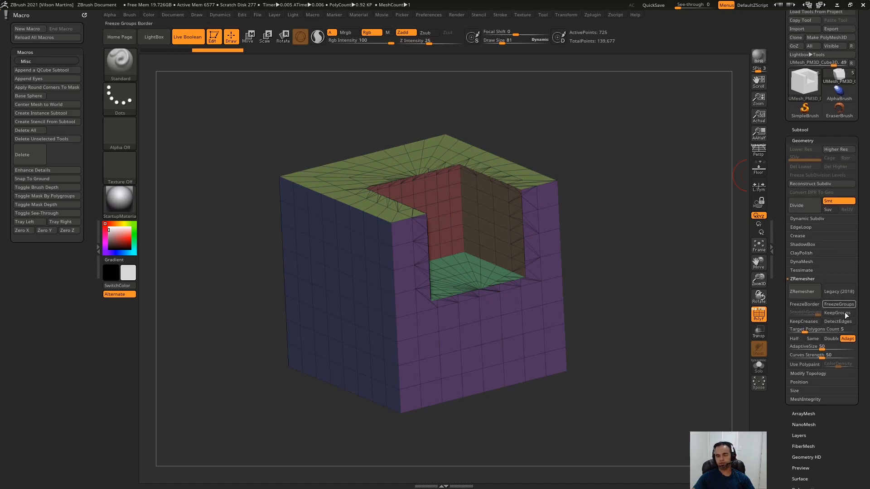
{"action": "left_click_drag", "start_coordinate": [681, 282], "coordinate": [641, 237]}
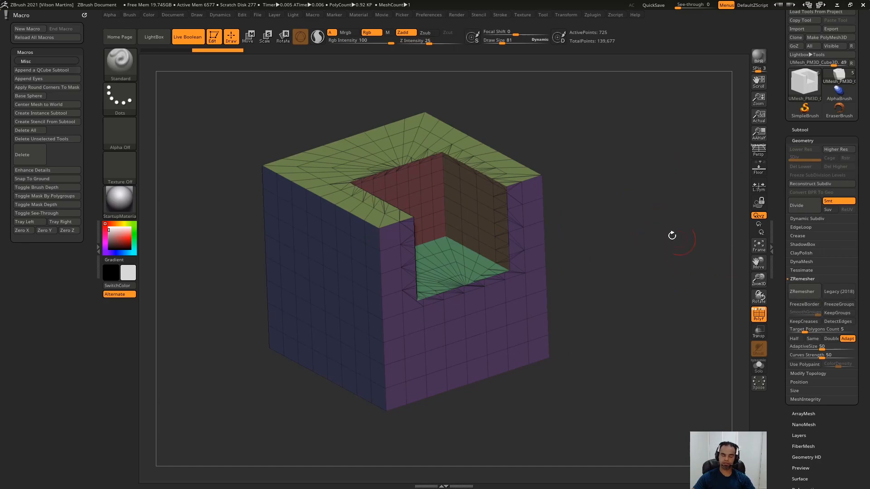
{"action": "left_click_drag", "start_coordinate": [631, 169], "coordinate": [643, 146]}
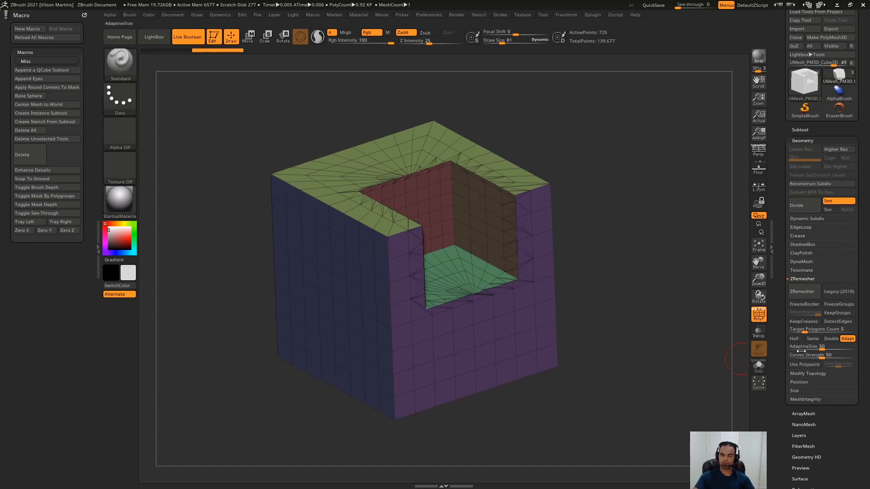
{"action": "left_click_drag", "start_coordinate": [644, 230], "coordinate": [616, 130]}
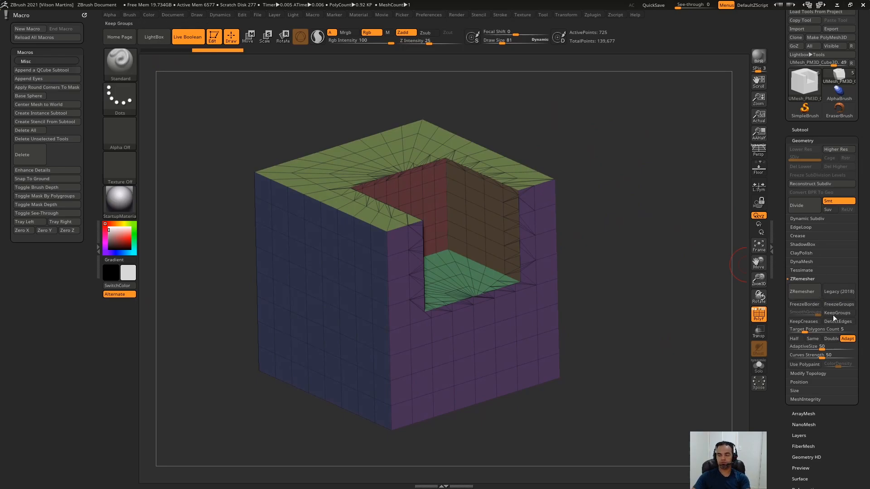
- ZRemesh the notched cube manually with Target Polygons Count 1, DetectEdges and KeepGroups on, and SmoothGroups at 0
{"action": "left_click_drag", "start_coordinate": [814, 330], "coordinate": [802, 331]}
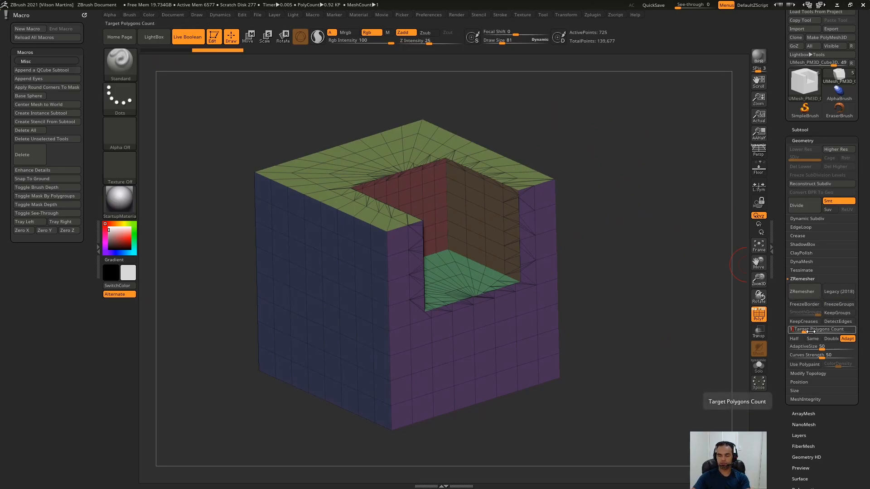
{"action": "left_click", "coordinate": [838, 322]}
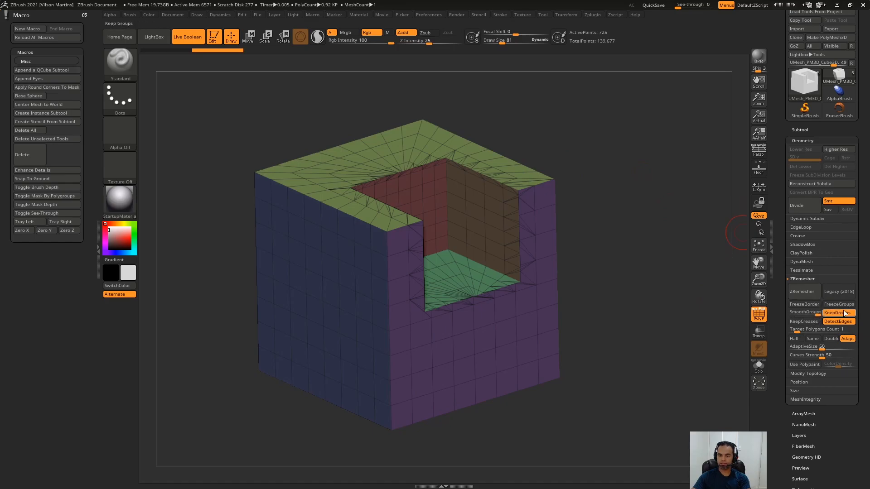
{"action": "left_click_drag", "start_coordinate": [813, 313], "coordinate": [781, 317]}
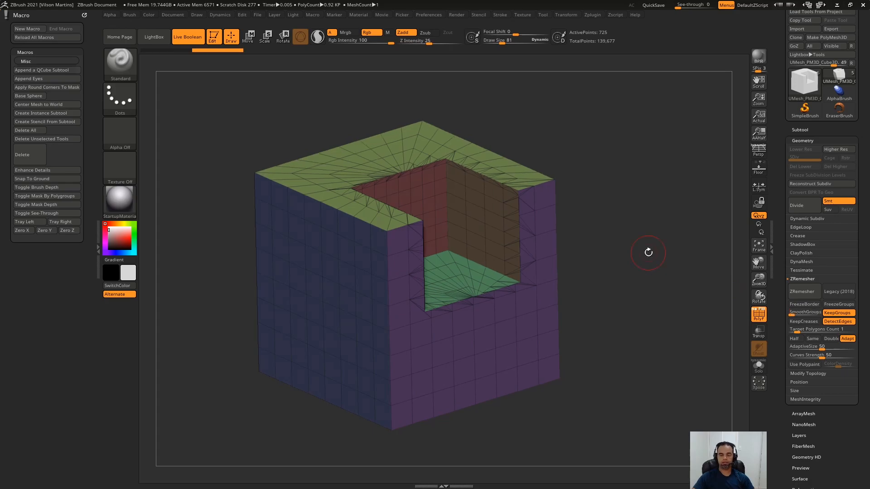
{"action": "left_click_drag", "start_coordinate": [600, 176], "coordinate": [644, 113]}
{"action": "left_click_drag", "start_coordinate": [624, 200], "coordinate": [723, 283]}
{"action": "left_click", "coordinate": [802, 291]}
- Undo the manual remesh, turn off DetectEdges and KeepGroups, and set Target Polygons Count back to 5
{"action": "left_click_drag", "start_coordinate": [646, 192], "coordinate": [723, 281]}
{"action": "left_click", "coordinate": [844, 320]}
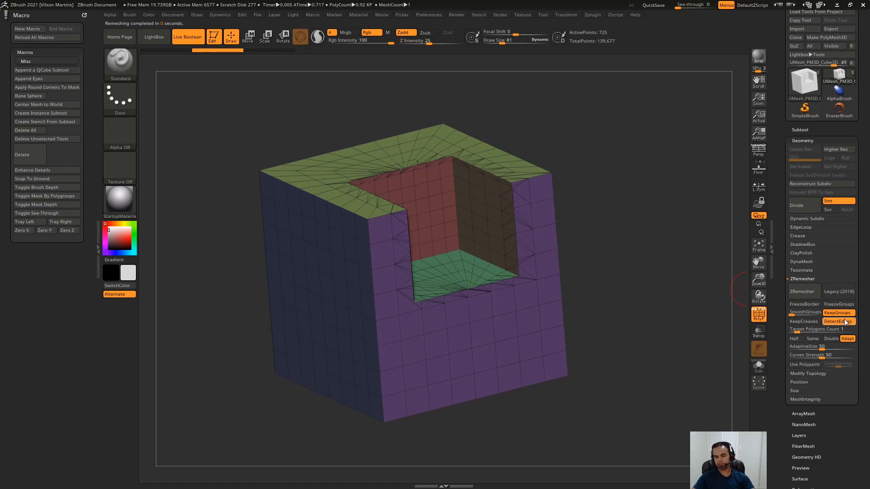
{"action": "left_click", "coordinate": [841, 314]}
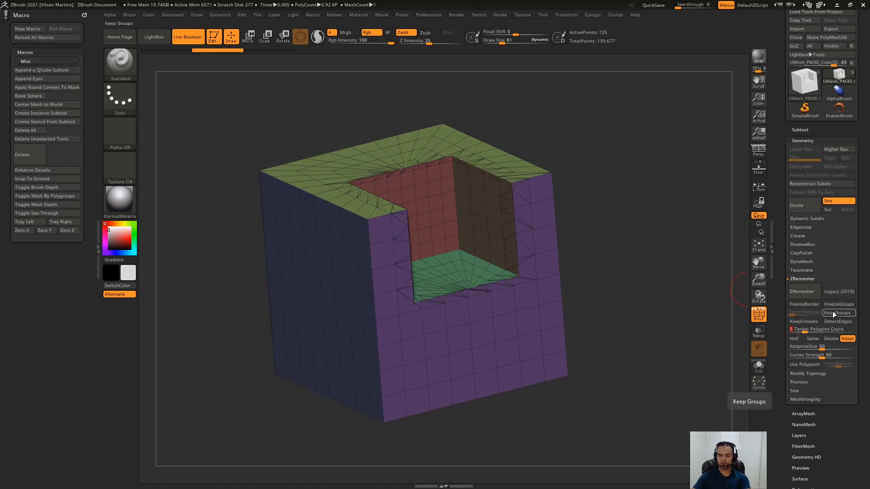
{"action": "left_click_drag", "start_coordinate": [667, 272], "coordinate": [668, 206]}
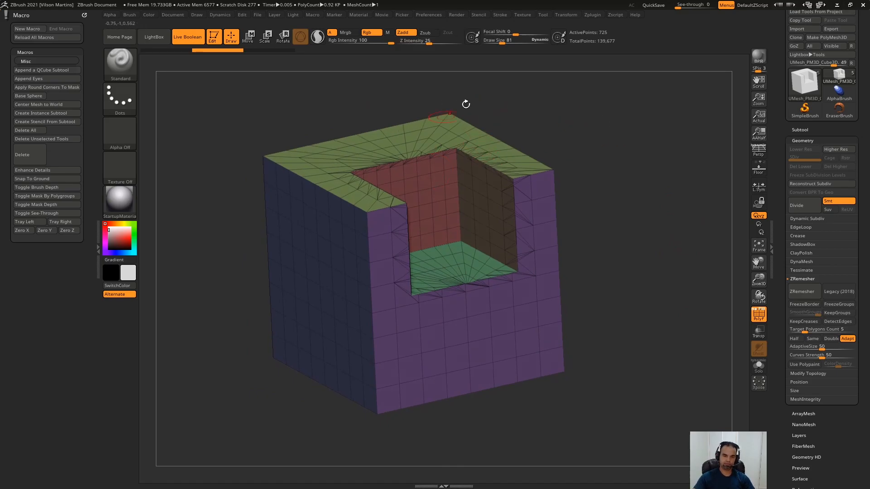
{"action": "left_click_drag", "start_coordinate": [630, 149], "coordinate": [625, 131]}
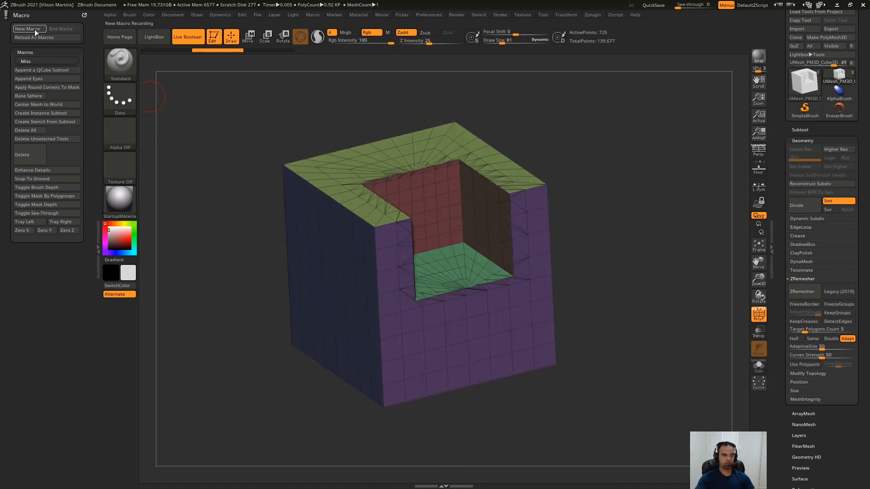
- Start recording a new macro and ZRemesh the notched cube with Target Polygons Count 1, DetectEdges, KeepGroups and SmoothGroups 0
{"action": "left_click", "coordinate": [28, 29]}
{"action": "left_click", "coordinate": [469, 286]}
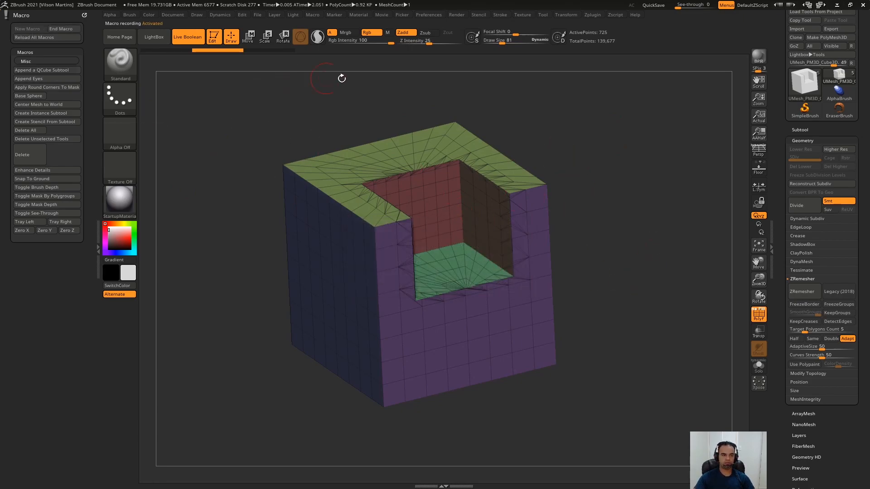
{"action": "left_click", "coordinate": [829, 329]}
{"action": "type", "text": "1"}
{"action": "key", "text": "Return"}
{"action": "left_click", "coordinate": [842, 322]}
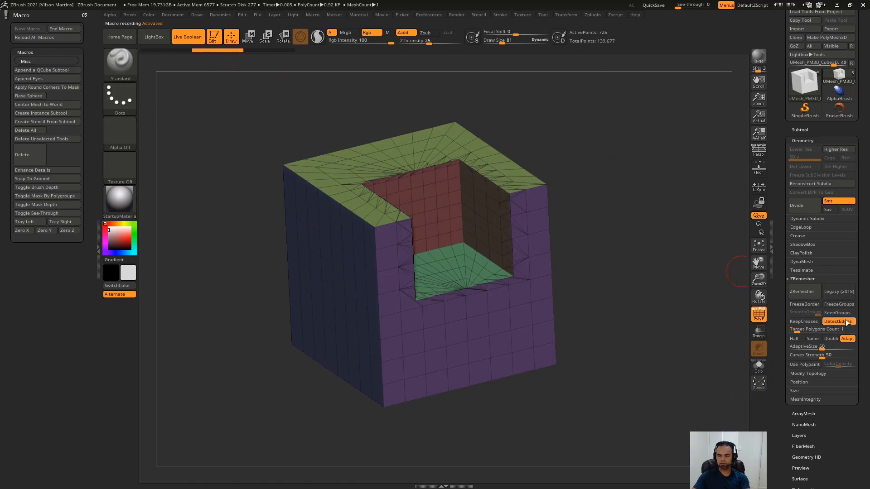
{"action": "left_click", "coordinate": [838, 313]}
{"action": "left_click_drag", "start_coordinate": [796, 313], "coordinate": [788, 313]}
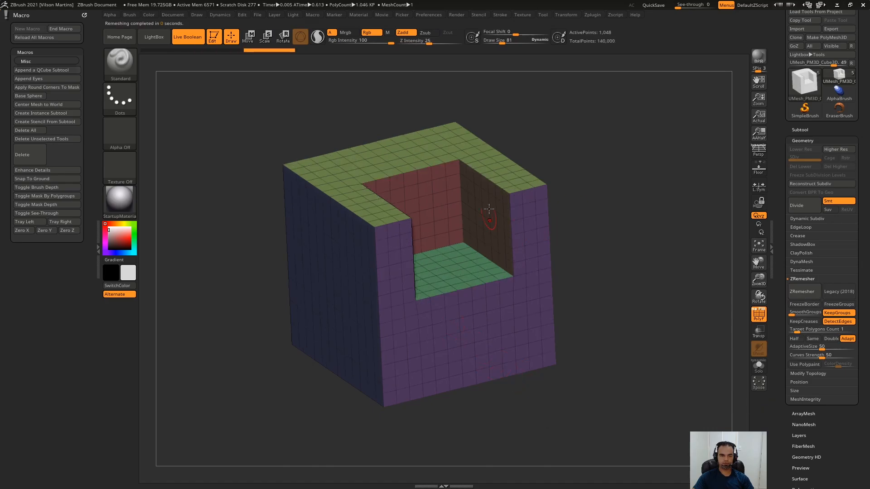
- End the macro recording, save it as Zremesh in the Misc folder and decline saving the material index separately
{"action": "left_click", "coordinate": [68, 29]}
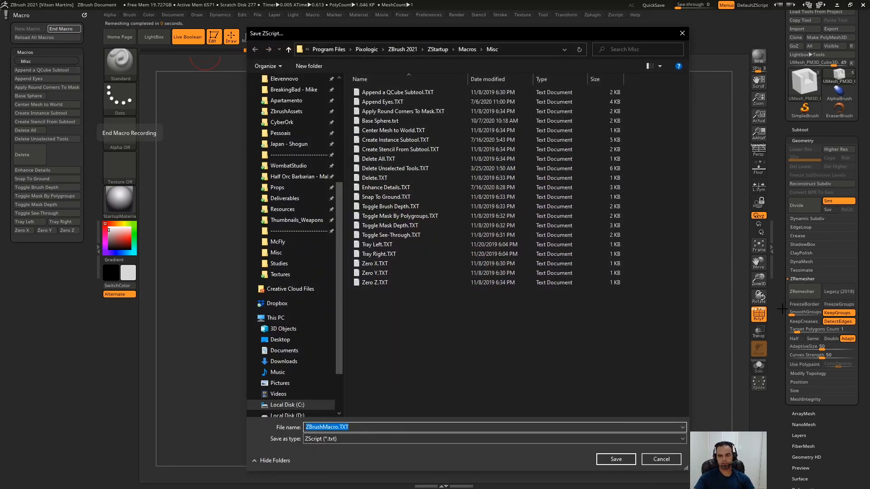
{"action": "type", "text": "Zremesh"}
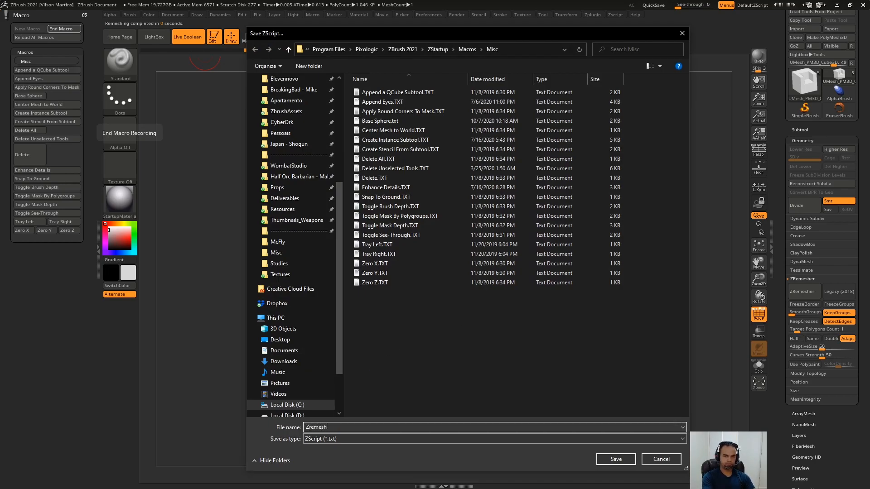
{"action": "key", "text": "Return"}
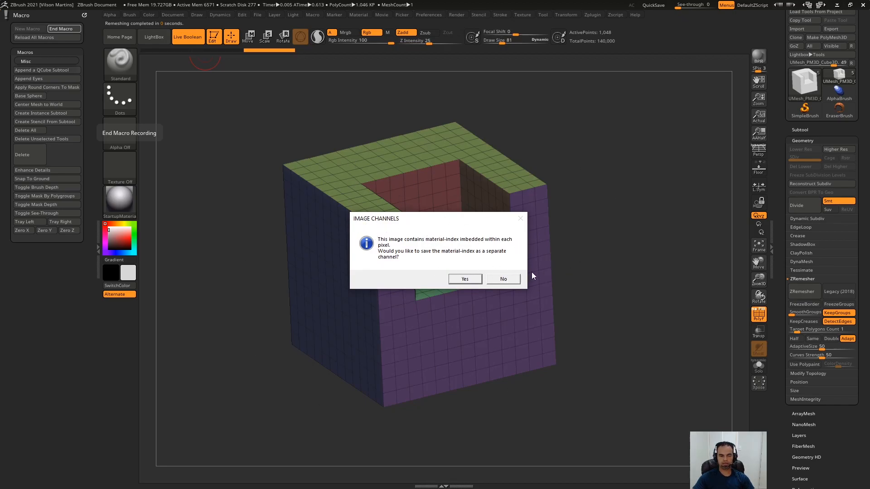
{"action": "left_click", "coordinate": [504, 280]}
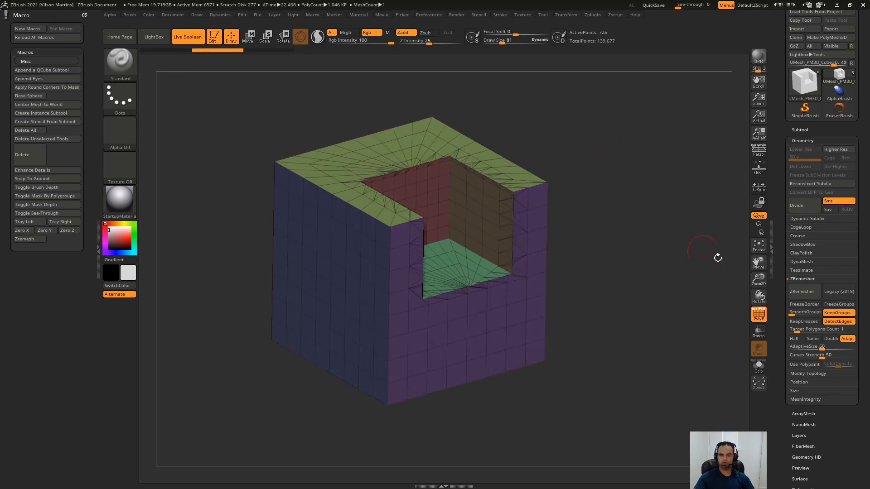
- Turn off DetectEdges, set Target Polygons Count to 5 and test the Zremesh macro on the notched cube
{"action": "left_click", "coordinate": [837, 313]}
{"action": "left_click", "coordinate": [838, 322]}
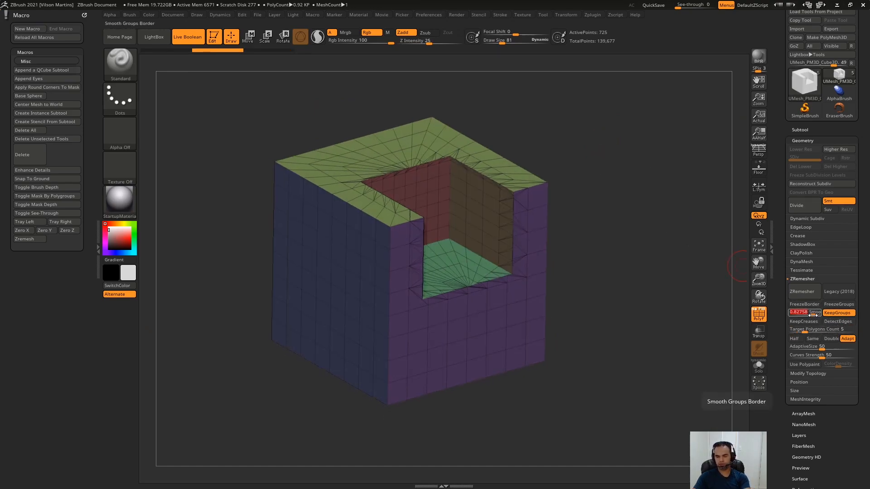
{"action": "left_click_drag", "start_coordinate": [637, 120], "coordinate": [634, 122]}
{"action": "left_click", "coordinate": [22, 240]}
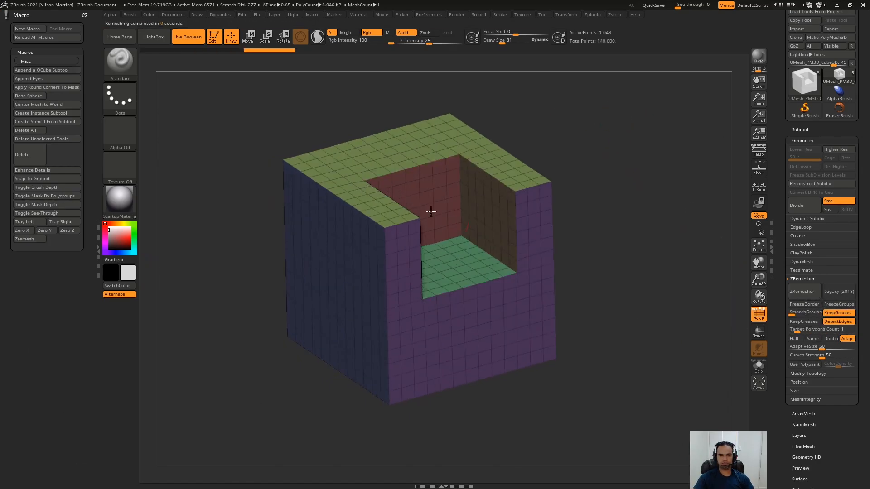
{"action": "mouse_move", "coordinate": [520, 173]}
{"action": "left_mouse_down"}
{"action": "mouse_move", "coordinate": [627, 97]}
{"action": "mouse_move", "coordinate": [607, 97]}
{"action": "mouse_move", "coordinate": [623, 145]}
{"action": "left_mouse_up"}
- Switch to the Cube3D_1 primitive, convert it to a PolyMesh3D, try the Zremesh macro on it and undo the remesh
{"action": "key", "text": "F1"}
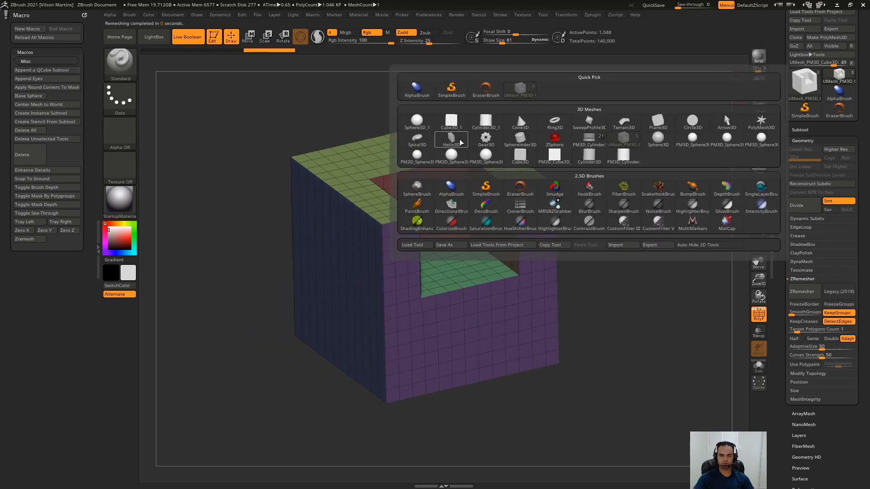
{"action": "left_click", "coordinate": [451, 121]}
{"action": "left_click_drag", "start_coordinate": [598, 132], "coordinate": [736, 77]}
{"action": "left_click", "coordinate": [822, 38]}
{"action": "left_click", "coordinate": [29, 239]}
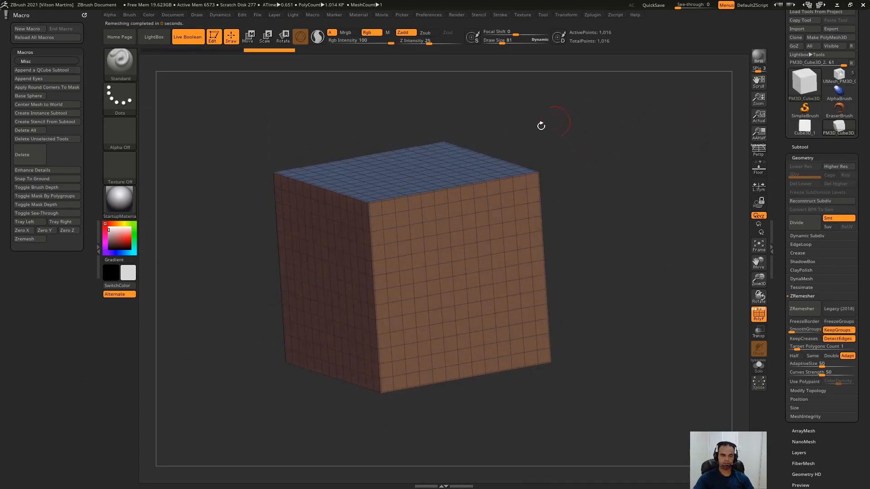
{"action": "left_click_drag", "start_coordinate": [623, 126], "coordinate": [589, 127]}
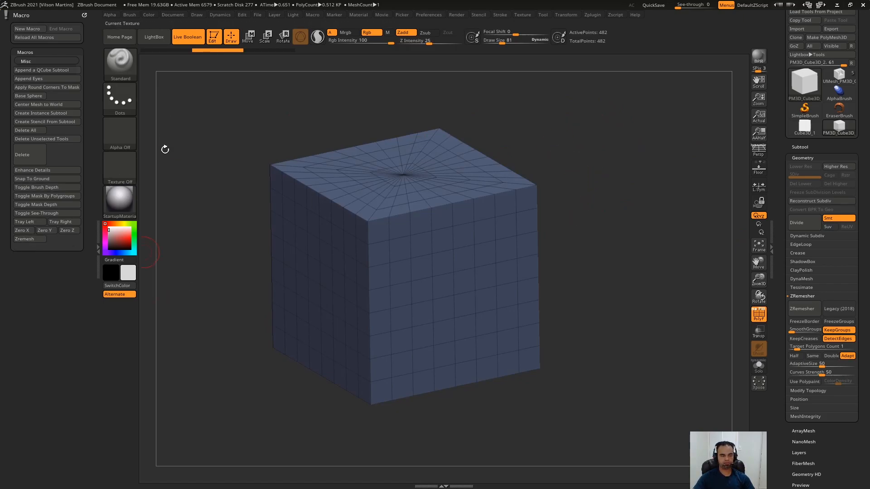
- Find Zremesh.txt in the Misc folder in File Explorer, open it in Notepad and examine the recorded macro commands
{"action": "key", "text": "alt+Tab"}
{"action": "left_click_drag", "start_coordinate": [547, 174], "coordinate": [517, 188]}
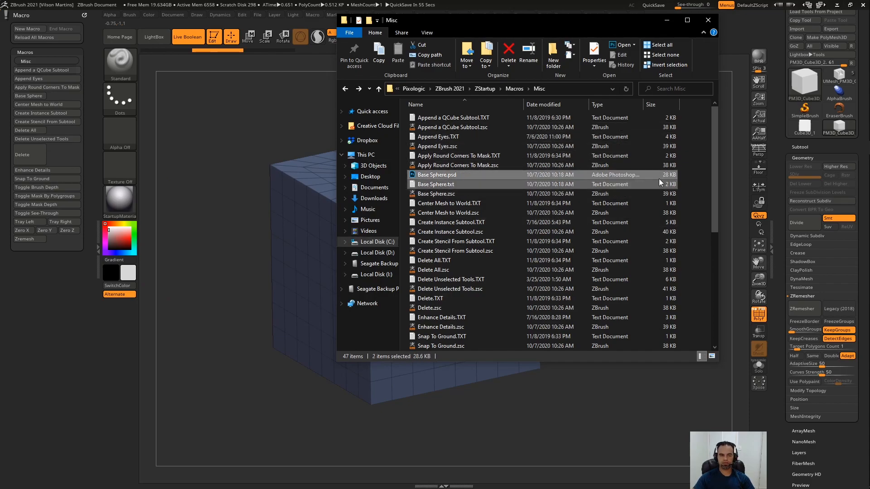
{"action": "left_click_drag", "start_coordinate": [714, 161], "coordinate": [735, 304]}
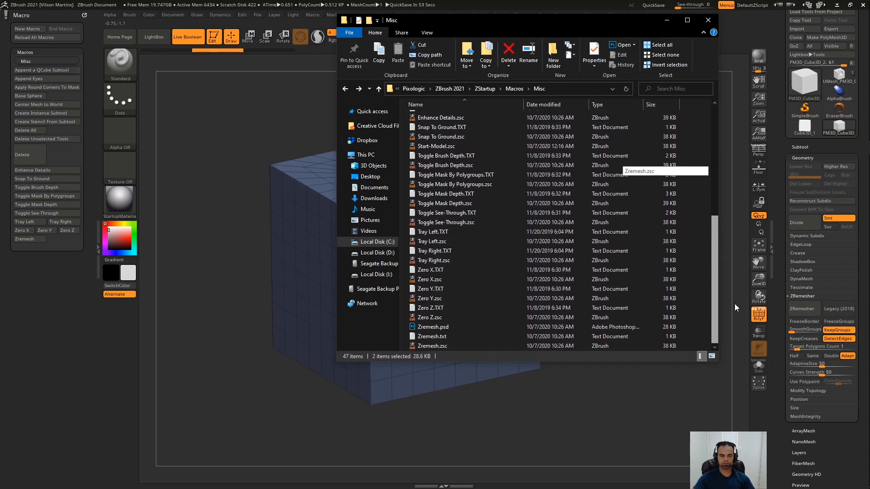
{"action": "double_click", "coordinate": [458, 338]}
{"action": "left_click_drag", "start_coordinate": [408, 82], "coordinate": [625, 147]}
{"action": "left_click", "coordinate": [414, 90]}
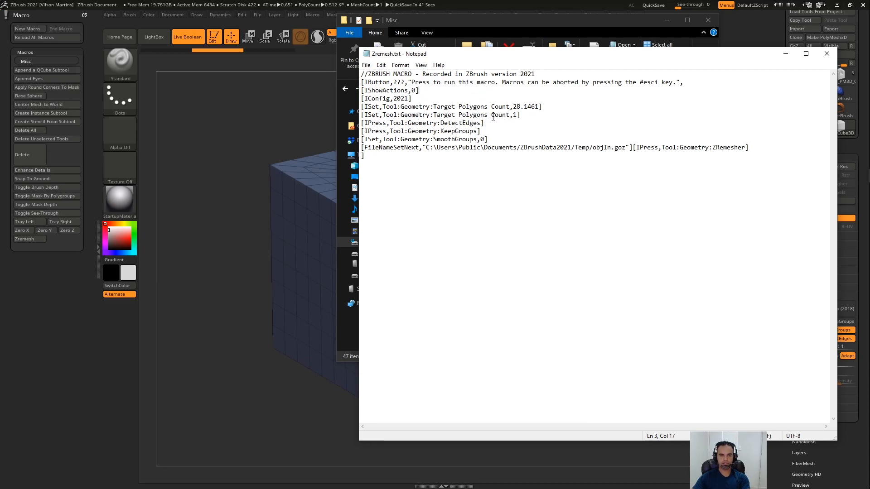
- Change the second Target Polygons Count line in Zremesh.txt to 2, save the file and run the Zremesh macro in ZBrush
{"action": "double_click", "coordinate": [515, 116]}
{"action": "type", "text": "2"}
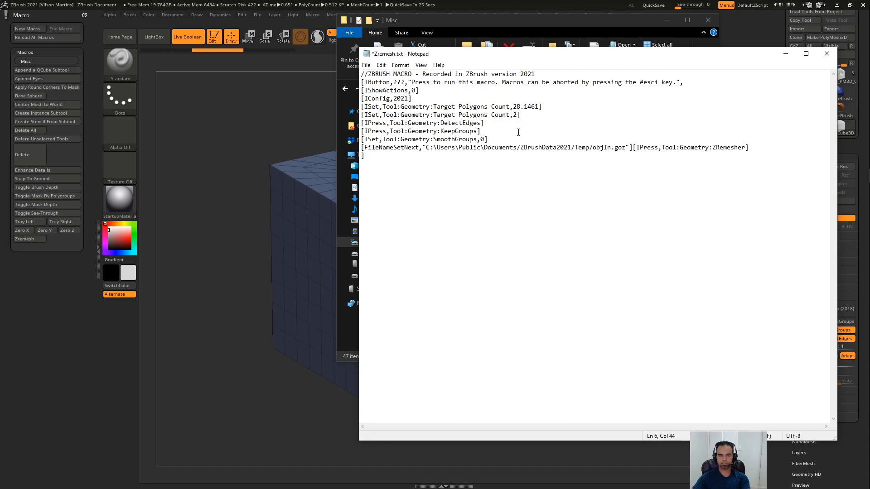
{"action": "left_click", "coordinate": [366, 65]}
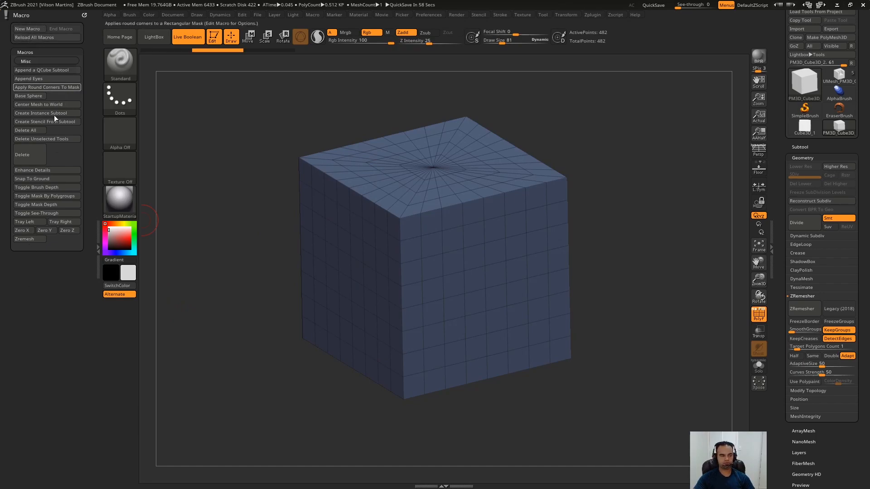
{"action": "left_click", "coordinate": [27, 238]}
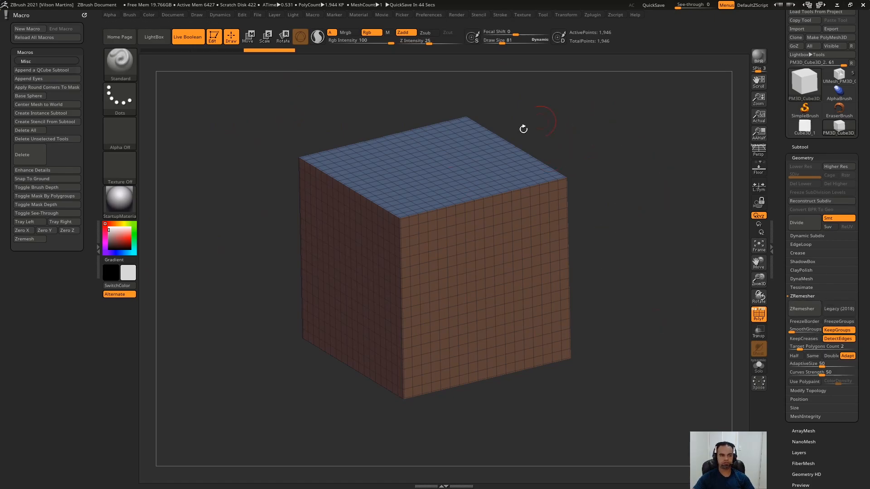
- Select the puffer vest subtool on the character bust and isolate it in Solo mode
{"action": "left_click_drag", "start_coordinate": [245, 282], "coordinate": [317, 193]}
{"action": "left_click_drag", "start_coordinate": [295, 116], "coordinate": [388, 92]}
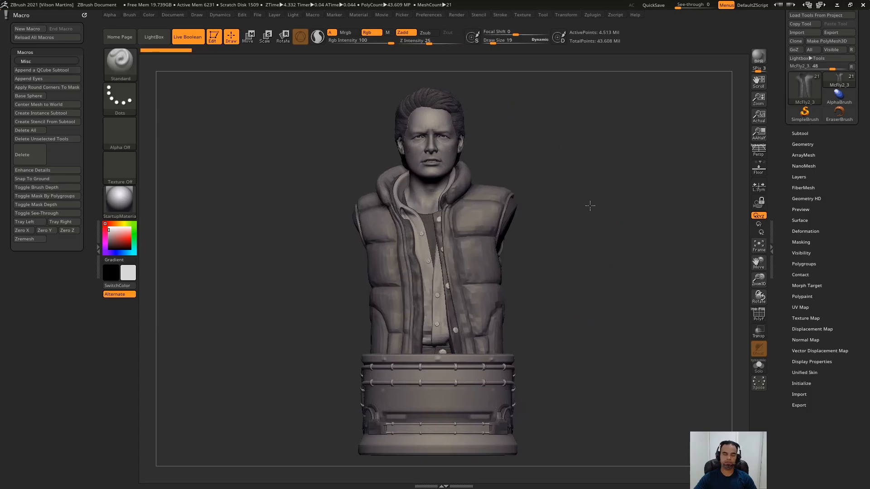
{"action": "left_click_drag", "start_coordinate": [590, 206], "coordinate": [535, 146]}
{"action": "left_click", "coordinate": [478, 185], "text": "alt"}
{"action": "left_click", "coordinate": [567, 131]}
{"action": "key", "text": "f"}
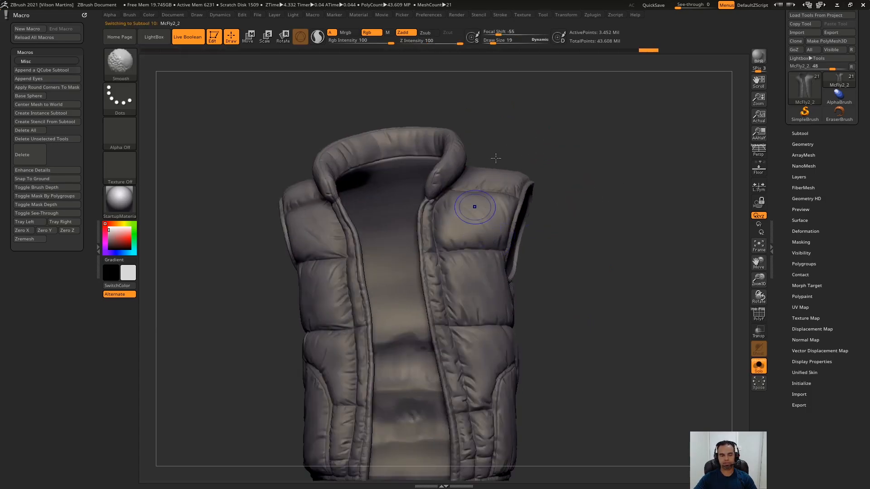
{"action": "left_click_drag", "start_coordinate": [611, 280], "coordinate": [595, 136], "text": "alt"}
{"action": "left_click_drag", "start_coordinate": [595, 137], "coordinate": [597, 184], "text": "alt"}
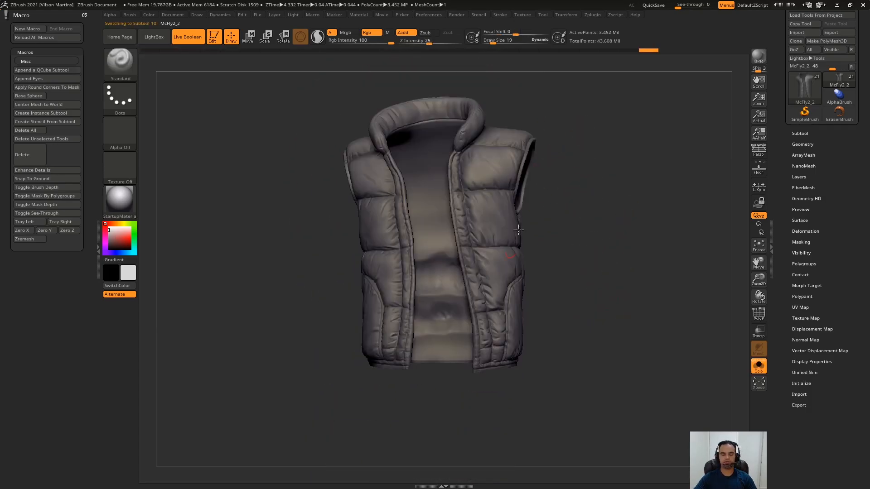
{"action": "key", "text": "f"}
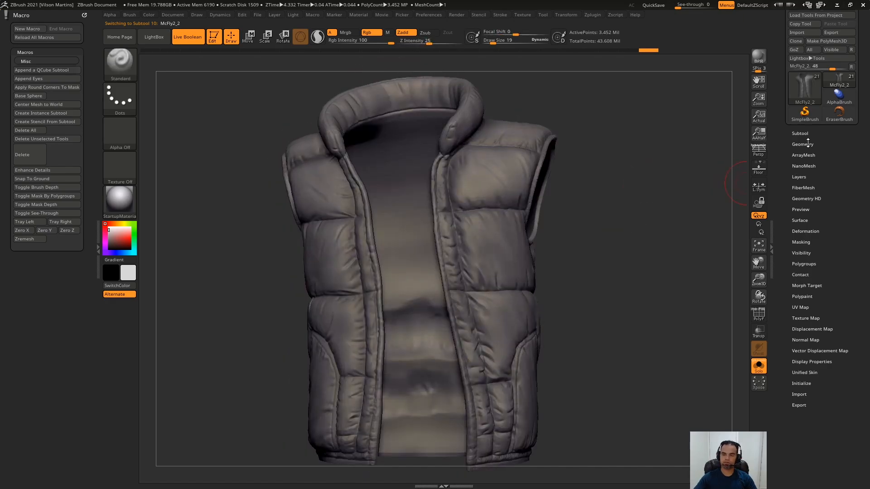
- Turn off Dynamic Subdiv on the vest, check its wireframe and show the whole bust again
{"action": "left_click", "coordinate": [803, 144]}
{"action": "left_click", "coordinate": [811, 231]}
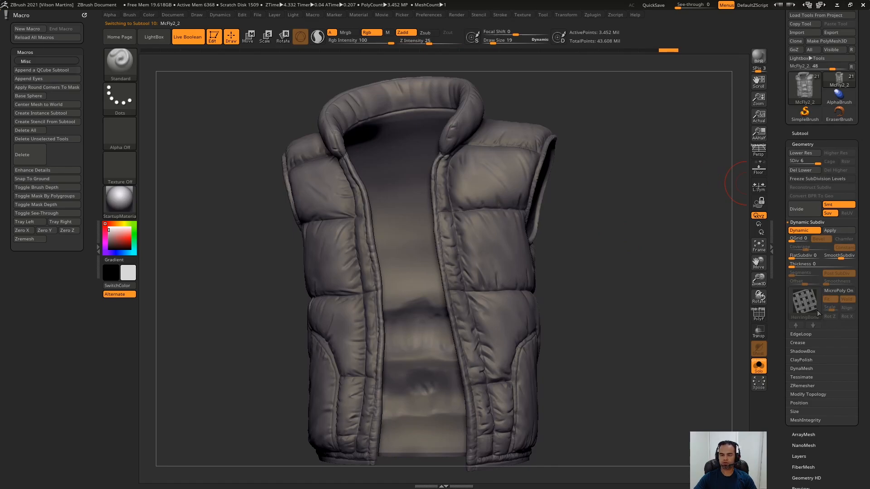
{"action": "left_click", "coordinate": [799, 230]}
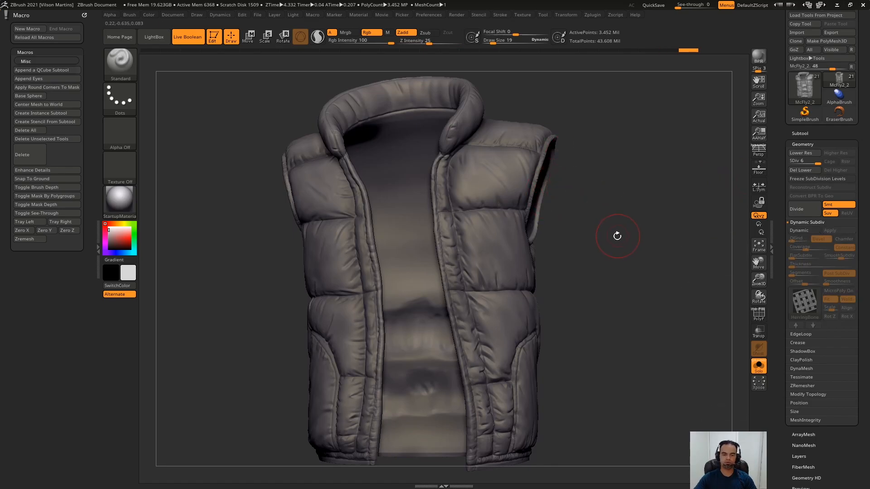
{"action": "left_click_drag", "start_coordinate": [616, 233], "coordinate": [487, 232]}
{"action": "key", "text": "shift+f"}
{"action": "left_click_drag", "start_coordinate": [613, 192], "coordinate": [617, 241]}
{"action": "key", "text": "shift+f"}
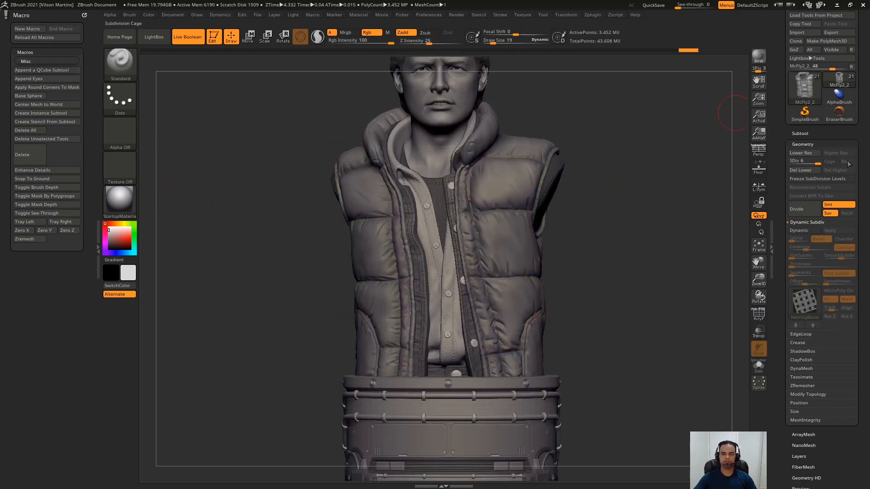
{"action": "mouse_move", "coordinate": [247, 138]}
{"action": "left_mouse_down"}
{"action": "mouse_move", "coordinate": [250, 163]}
{"action": "mouse_move", "coordinate": [262, 174]}
{"action": "left_mouse_up"}
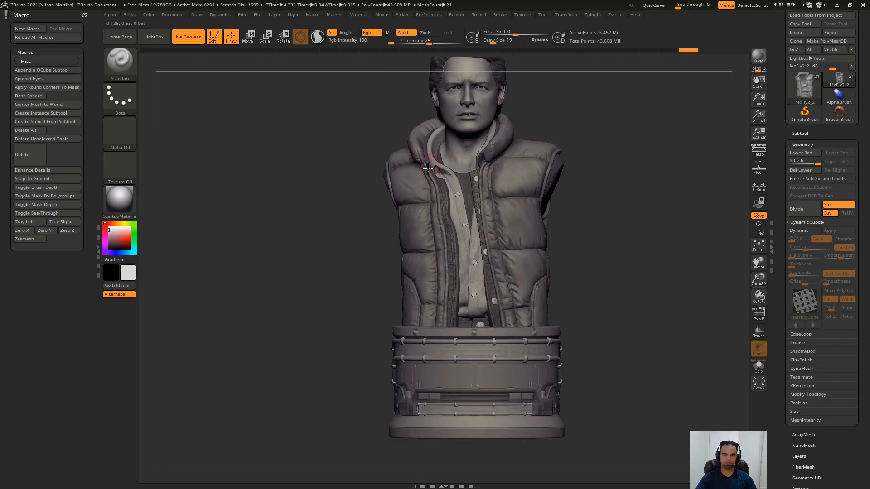
- Start recording a new macro without initializing ZBrush and duplicate the vest subtool
{"action": "left_click", "coordinate": [31, 29]}
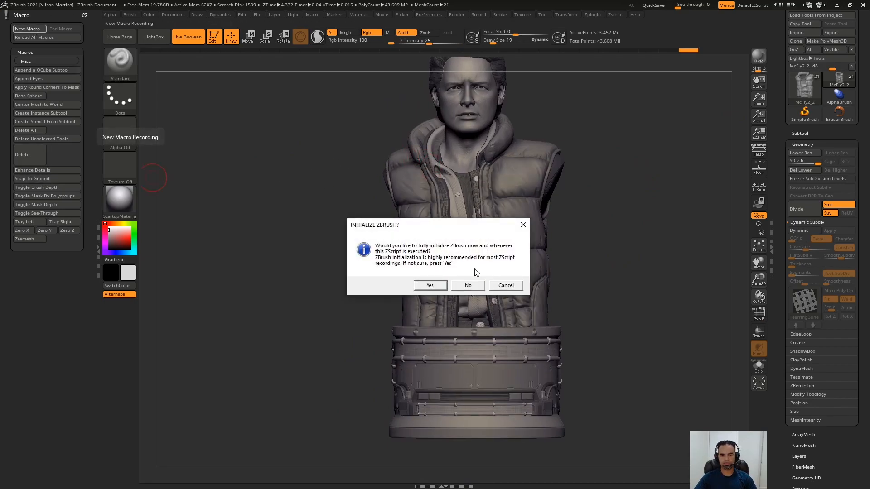
{"action": "left_click", "coordinate": [467, 285]}
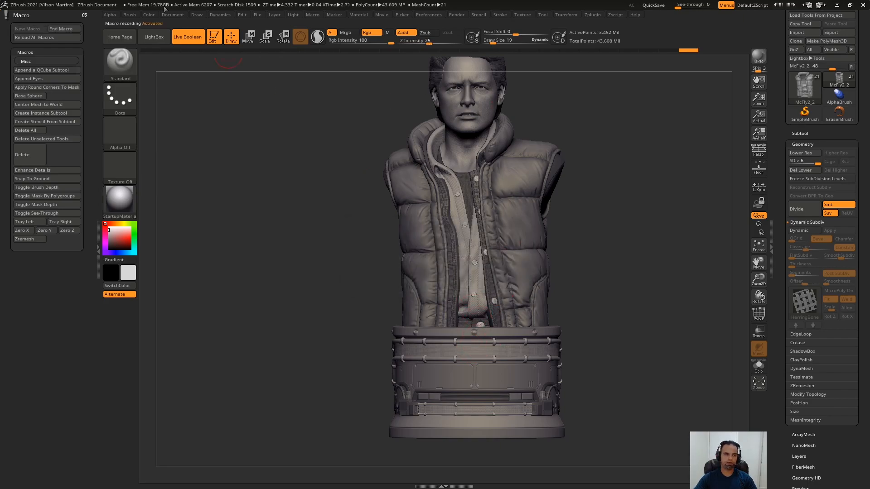
{"action": "left_click", "coordinate": [812, 133]}
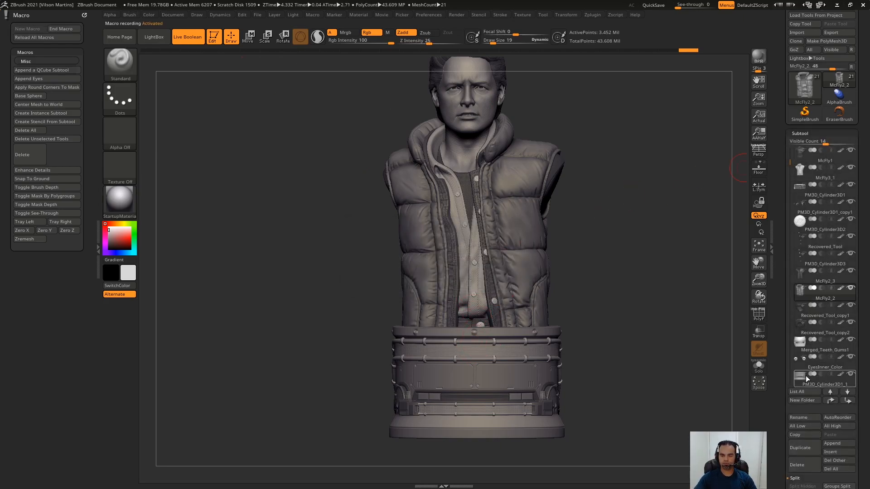
{"action": "left_click", "coordinate": [799, 448]}
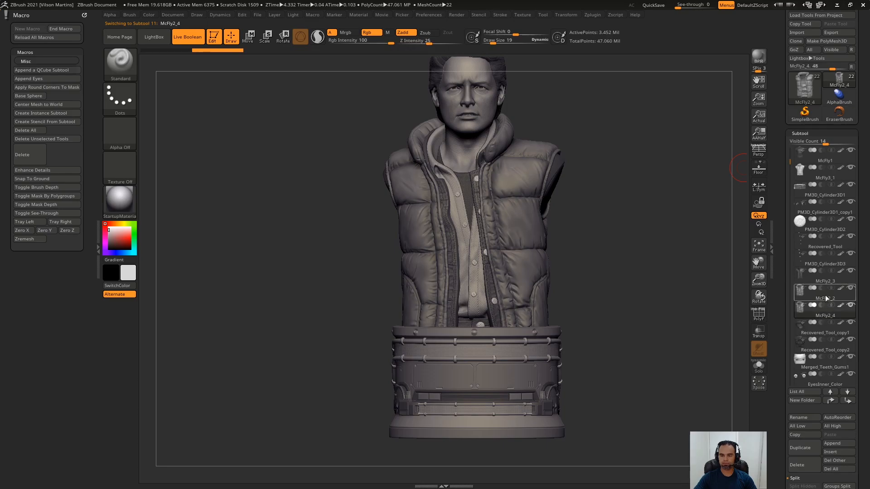
- Lower the duplicated vest to SDiv 2 and turn on Dynamic Subdiv with SmoothSubdiv at 0
{"action": "left_click", "coordinate": [812, 133]}
{"action": "left_click", "coordinate": [814, 142]}
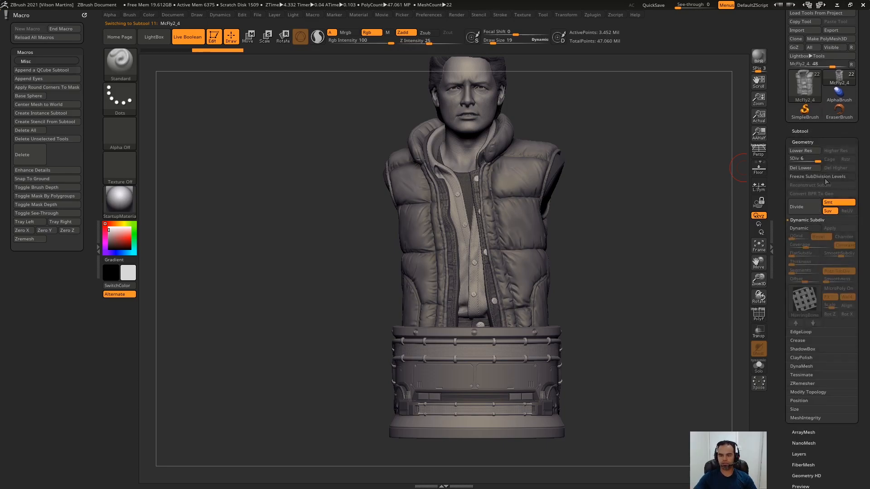
{"action": "left_click_drag", "start_coordinate": [811, 159], "coordinate": [792, 166]}
{"action": "left_click", "coordinate": [808, 228]}
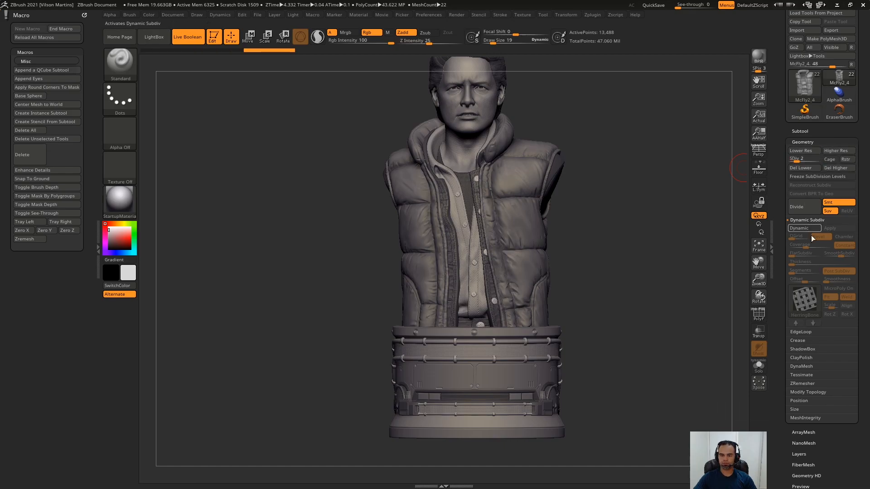
{"action": "left_click_drag", "start_coordinate": [842, 253], "coordinate": [793, 255]}
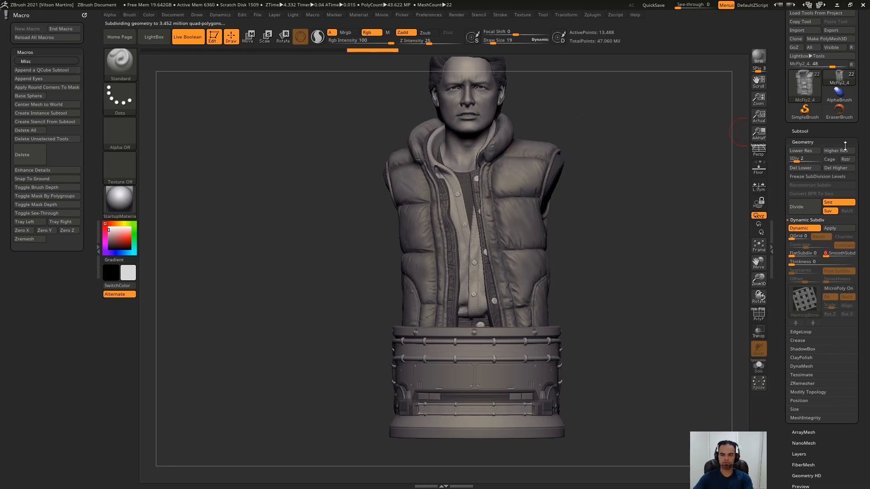
- Enable MicroPoly with the HerringBone pattern on the duplicated vest, isolate it and apply the dynamic subdivision to the mesh
{"action": "left_click", "coordinate": [839, 289]}
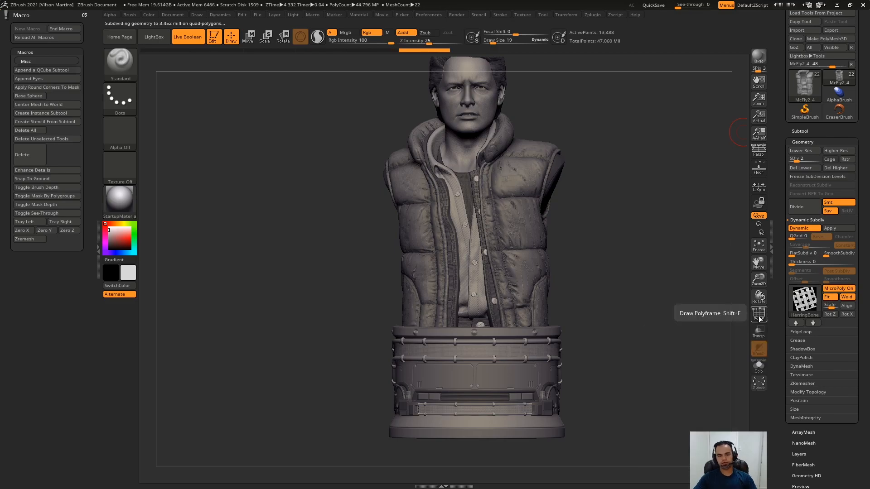
{"action": "key", "text": "alt+s"}
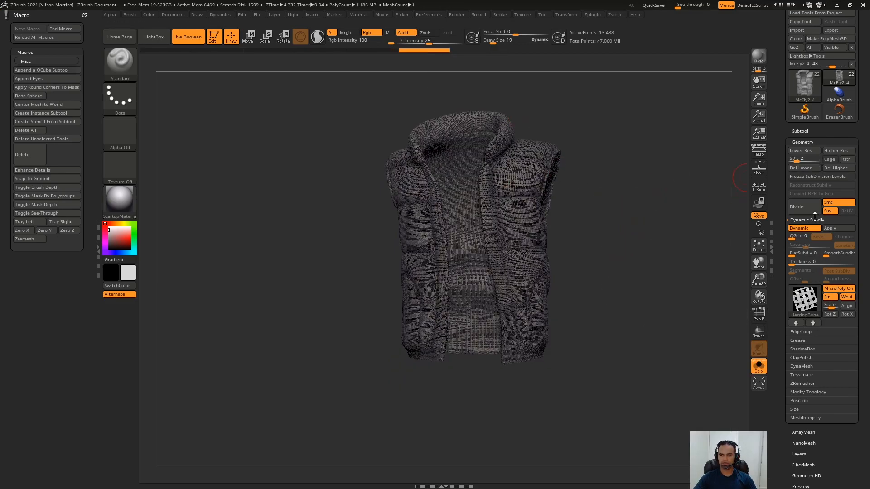
{"action": "left_click", "coordinate": [836, 229]}
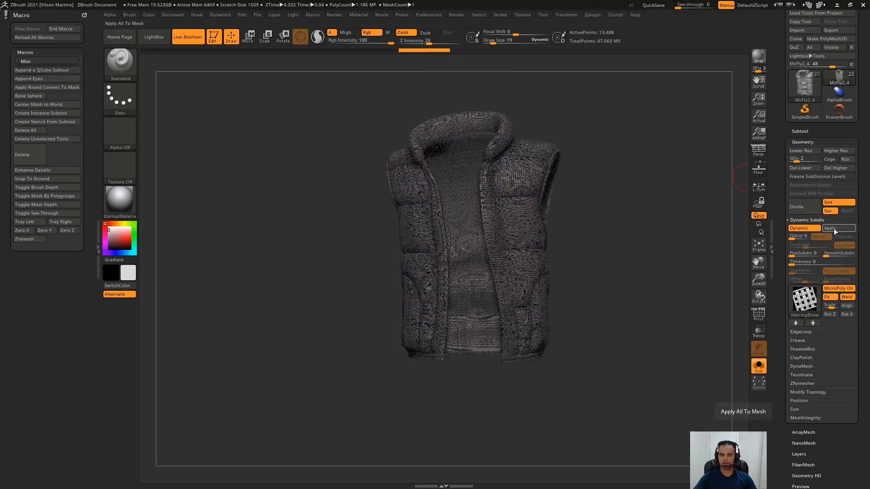
{"action": "left_click", "coordinate": [814, 131]}
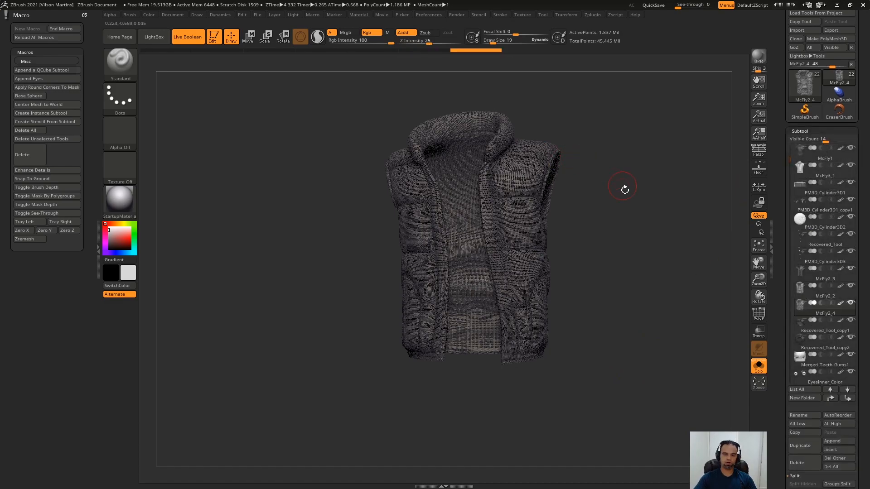
- End the macro recording and save it as ClothFiberTest in the Misc folder, without a separate material-index channel
{"action": "left_click", "coordinate": [59, 28]}
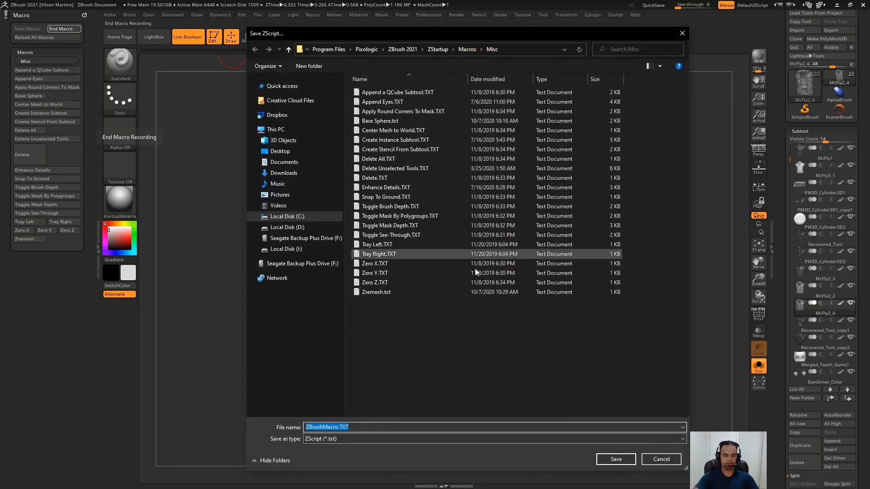
{"action": "type", "text": "FiberT"}
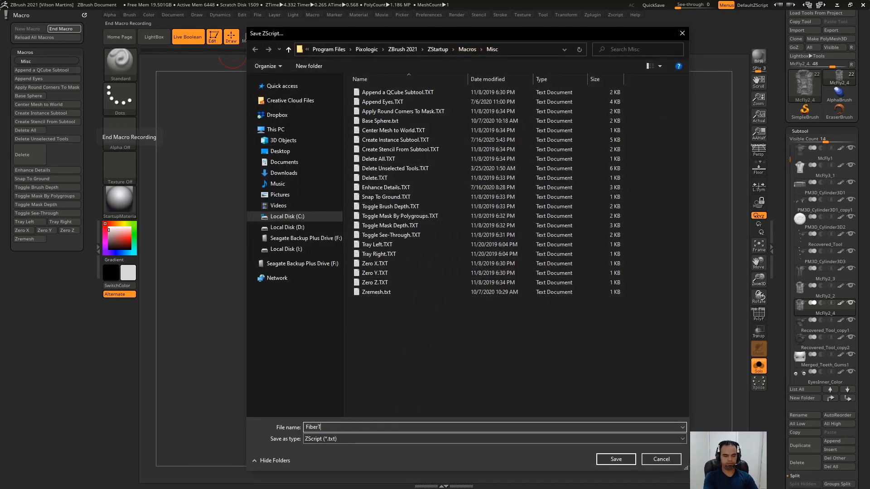
{"action": "type", "text": "est"}
{"action": "key", "text": "Home"}
{"action": "type", "text": "C"}
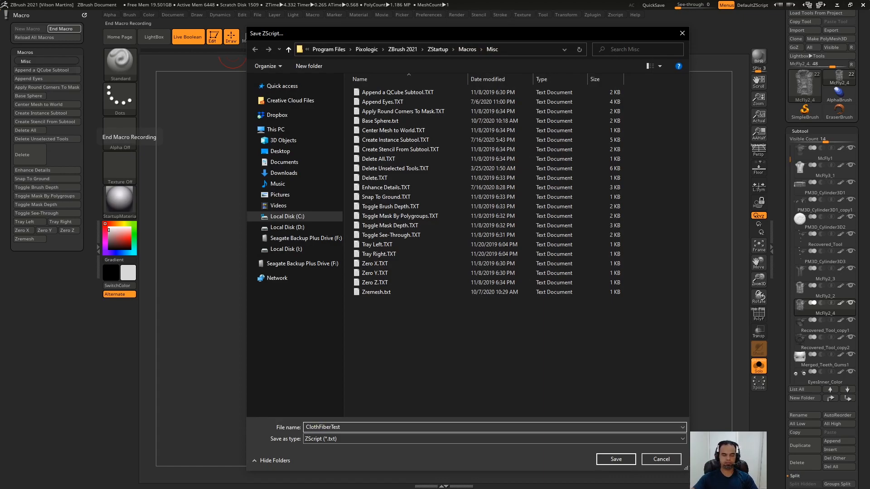
{"action": "left_click", "coordinate": [616, 459]}
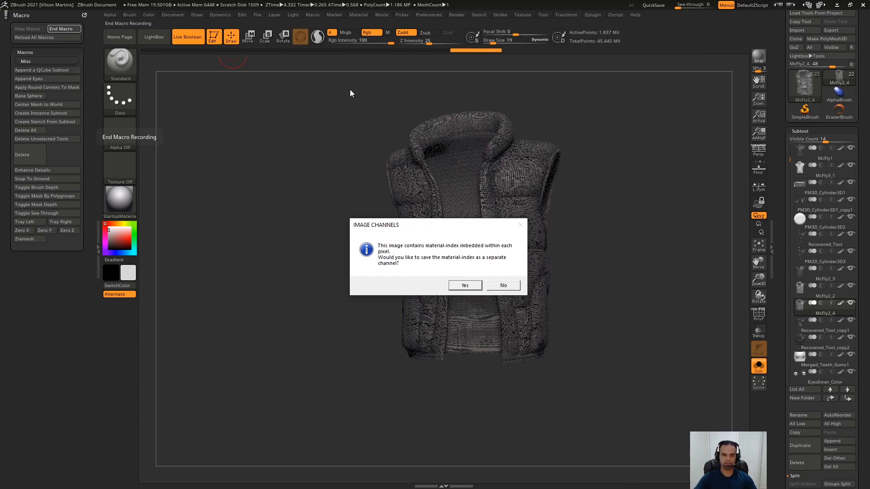
{"action": "left_click", "coordinate": [508, 287]}
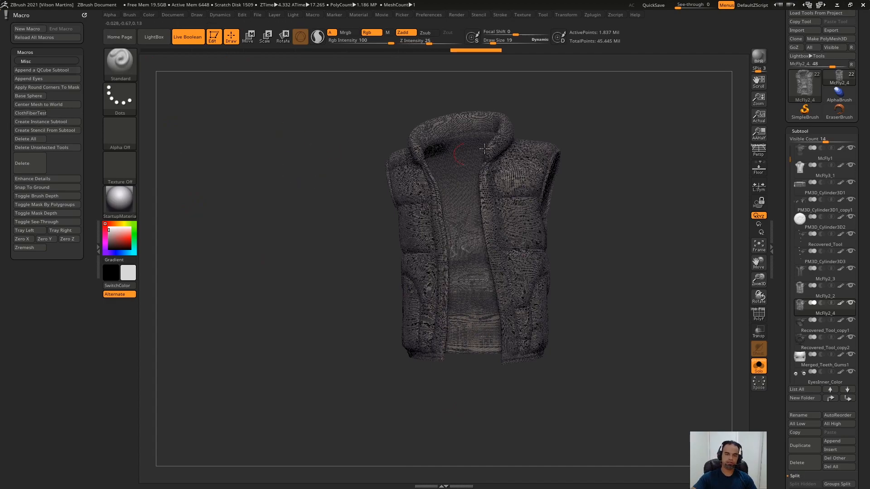
- Delete the fiber-covered vest duplicate McFly2_4 and run the ClothFiberTest macro
{"action": "left_click", "coordinate": [806, 291]}
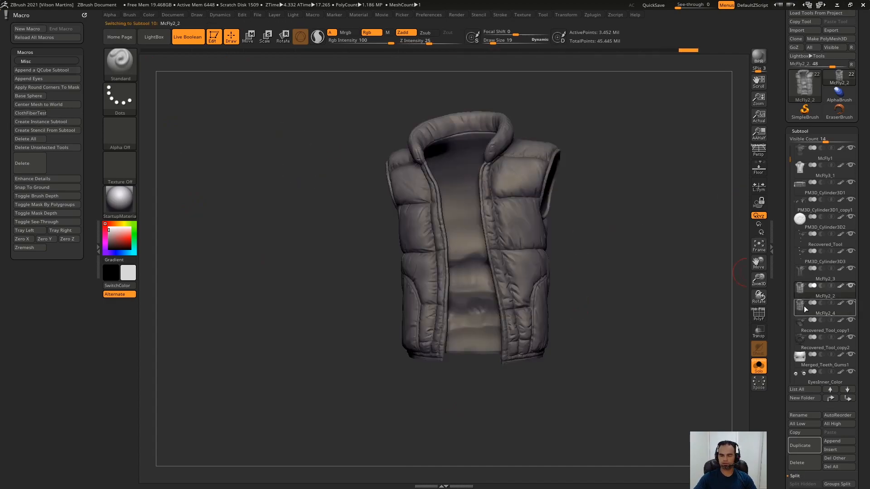
{"action": "left_click", "coordinate": [803, 312]}
{"action": "left_click", "coordinate": [793, 461]}
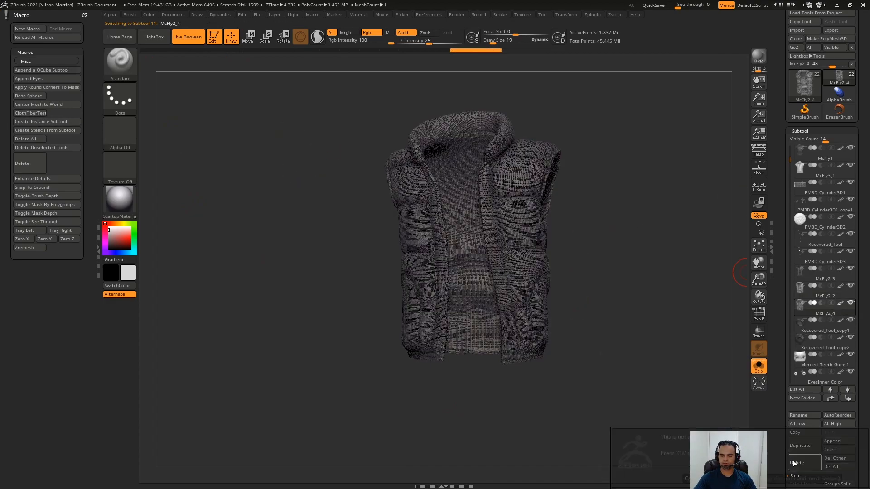
{"action": "key", "text": "Return"}
{"action": "left_click", "coordinate": [32, 113]}
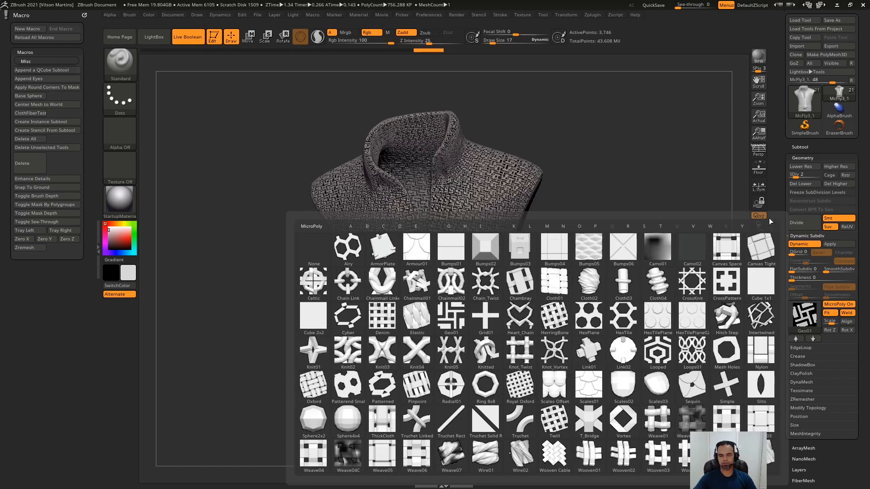
- Set the MicroPoly pattern of the shirt subtool McFly3_1 to None and raise its subdivision level to the maximum
{"action": "left_click", "coordinate": [806, 318]}
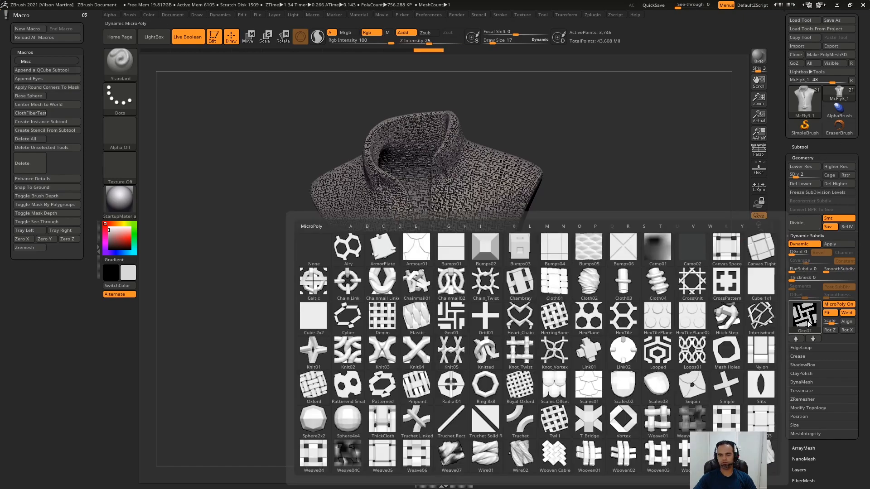
{"action": "left_click", "coordinate": [807, 316]}
{"action": "left_click", "coordinate": [805, 315]}
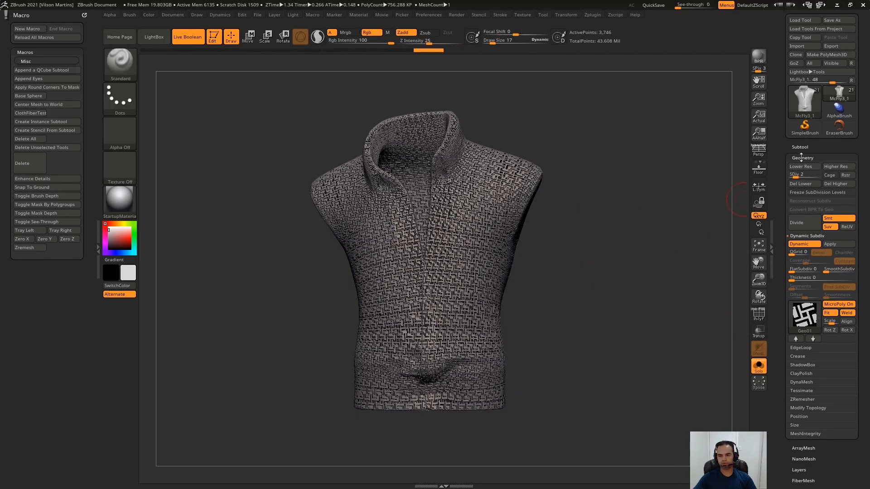
{"action": "left_click", "coordinate": [816, 245]}
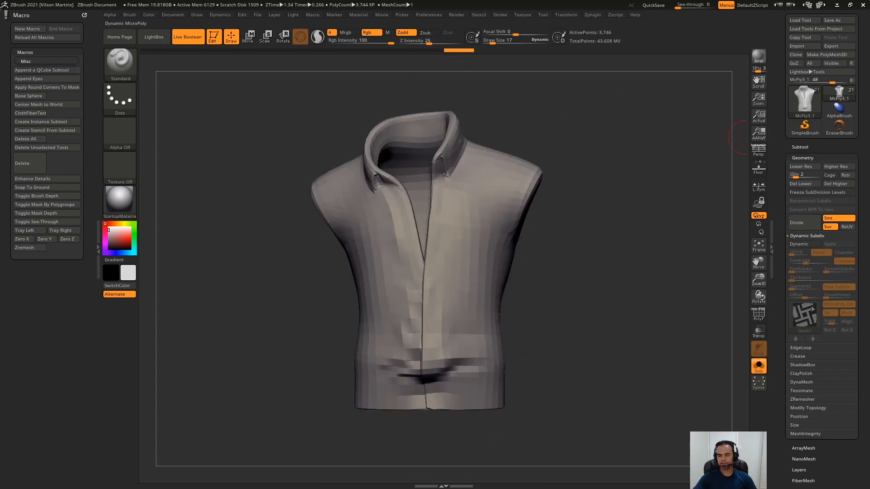
{"action": "left_click", "coordinate": [806, 245]}
{"action": "left_click", "coordinate": [804, 315]}
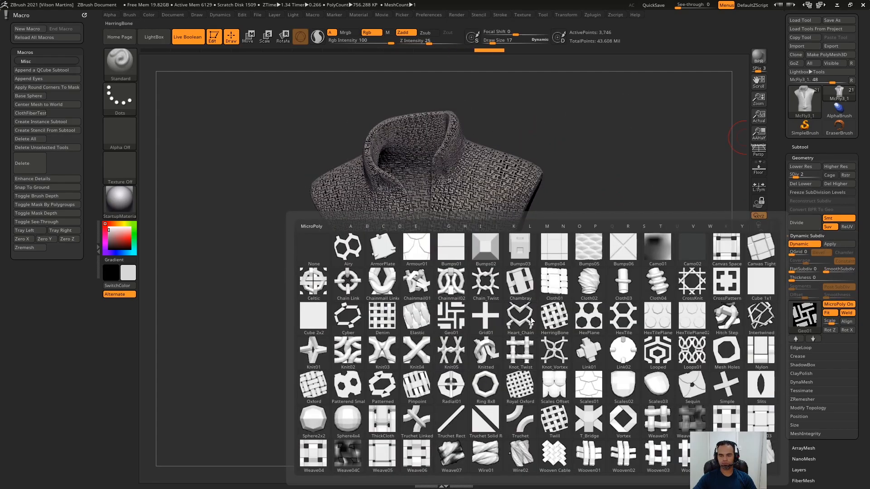
{"action": "left_click", "coordinate": [327, 262]}
{"action": "left_click_drag", "start_coordinate": [798, 175], "coordinate": [821, 173]}
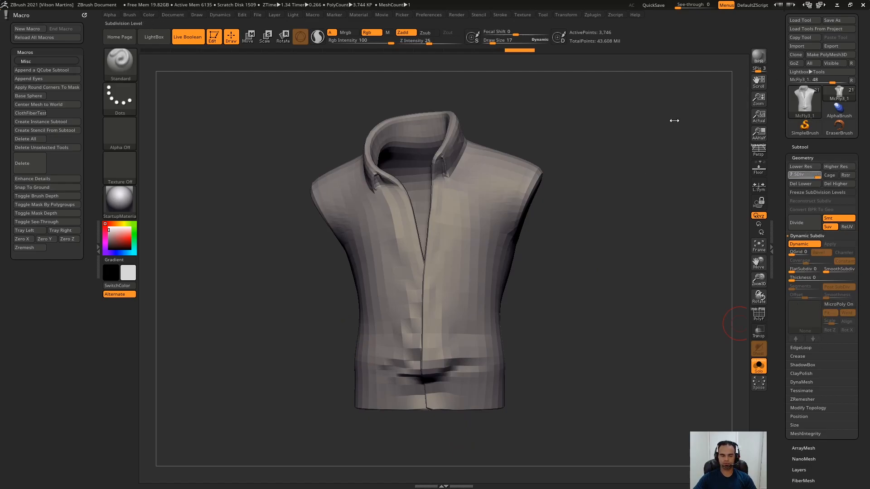
- Run the ClothFiberTest macro on the shirt and delete the woven duplicate McFly3_2
{"action": "left_click", "coordinate": [31, 113]}
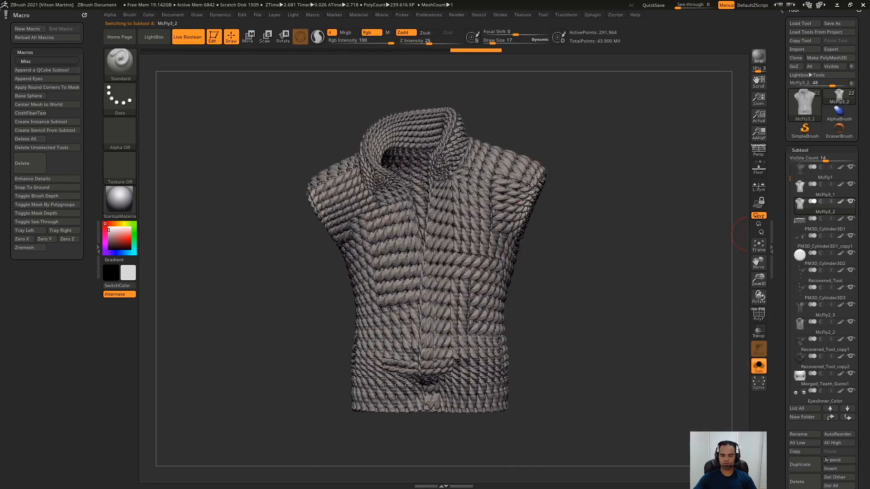
{"action": "left_click", "coordinate": [801, 482]}
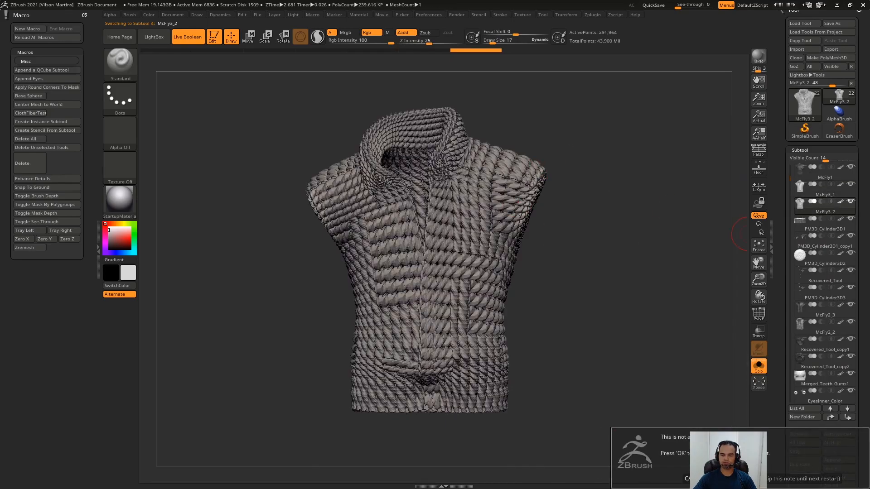
{"action": "left_click", "coordinate": [717, 479]}
{"action": "left_click", "coordinate": [814, 150]}
{"action": "left_click", "coordinate": [814, 151]}
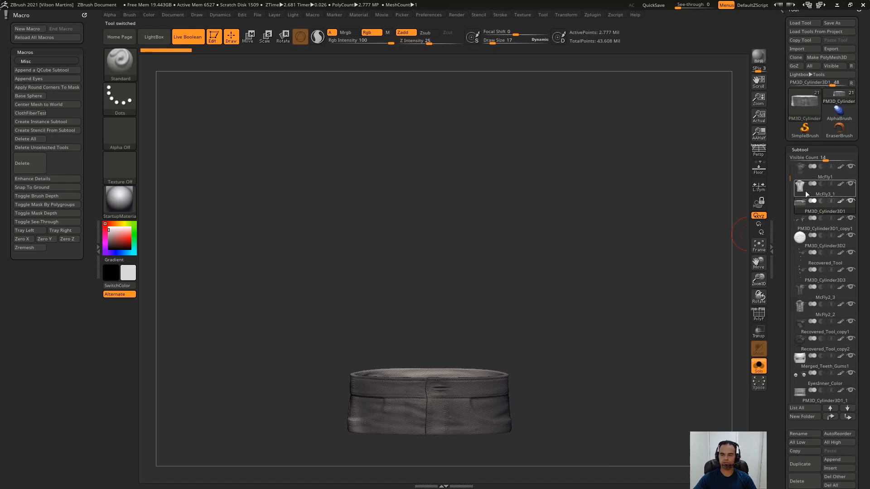
- Switch off Dynamic Subdiv on the shirt subtool McFly3_1 and leave Solo mode to show the whole bust
{"action": "left_click", "coordinate": [805, 191]}
{"action": "left_click", "coordinate": [809, 150]}
{"action": "left_click", "coordinate": [805, 161]}
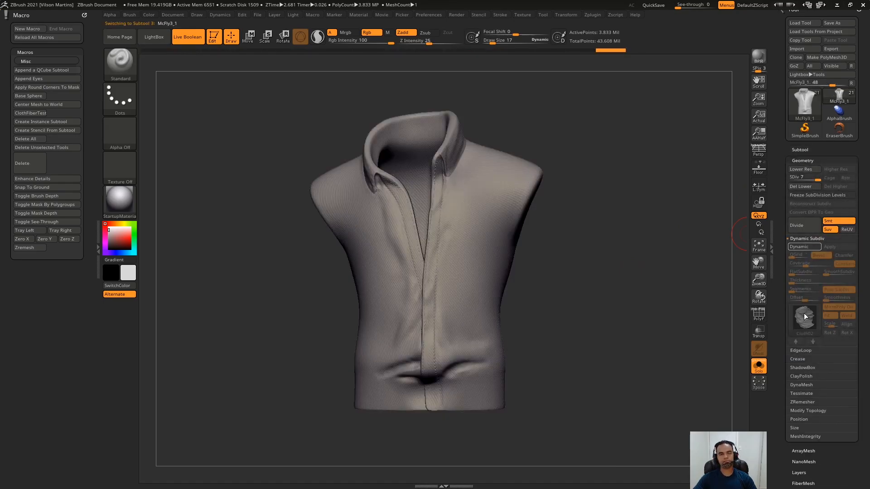
{"action": "left_click", "coordinate": [807, 247]}
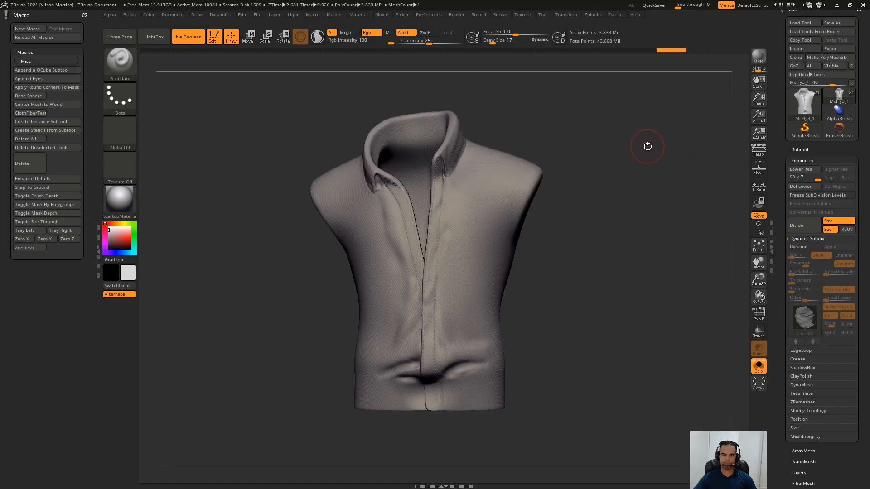
{"action": "key", "text": "alt+s"}
{"action": "left_click_drag", "start_coordinate": [604, 212], "coordinate": [622, 206], "text": "alt"}
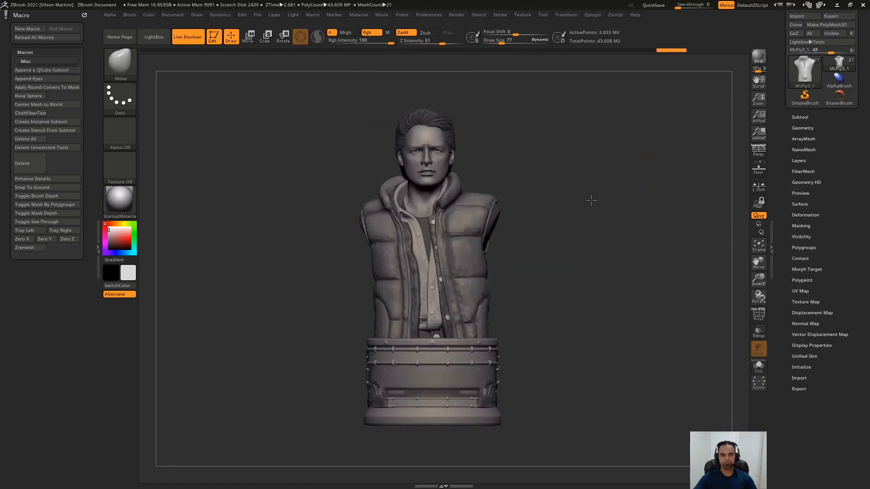
{"action": "left_click_drag", "start_coordinate": [592, 200], "coordinate": [562, 157], "text": "alt"}
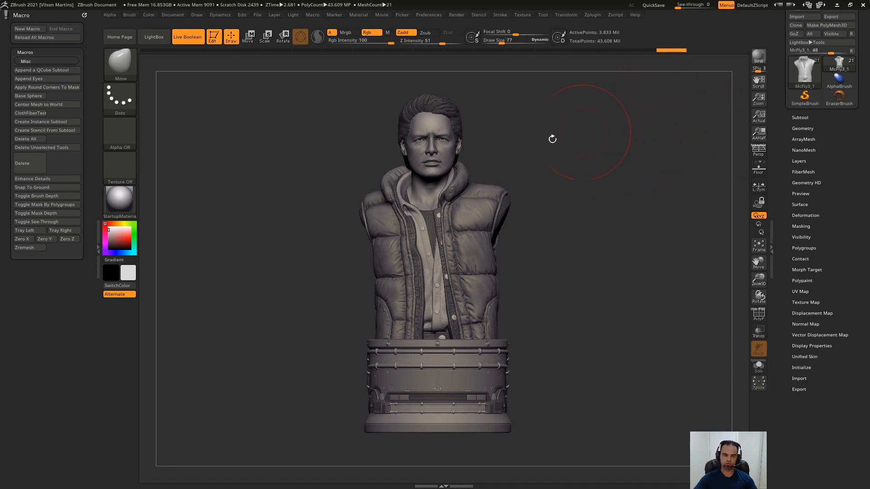
- Switch the active tool to the Sphere3D primitive and convert it to a PolyMesh3D
{"action": "left_click", "coordinate": [819, 80]}
{"action": "left_click", "coordinate": [520, 110]}
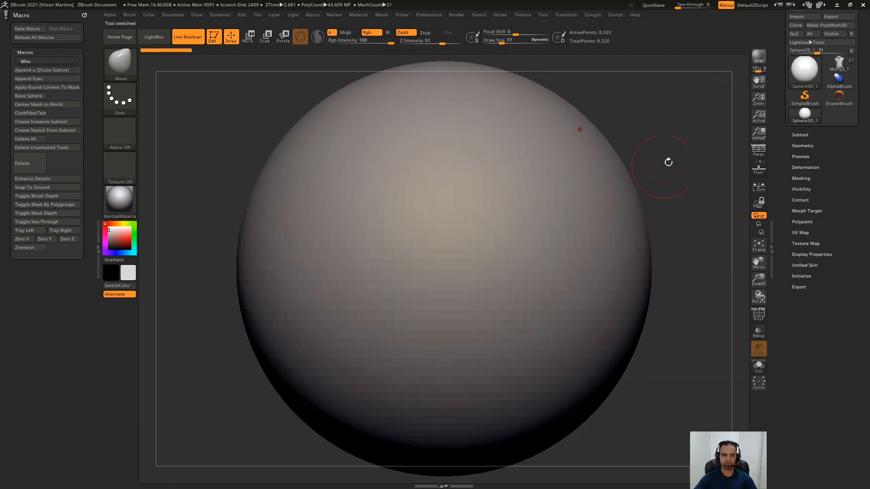
{"action": "left_click", "coordinate": [826, 25]}
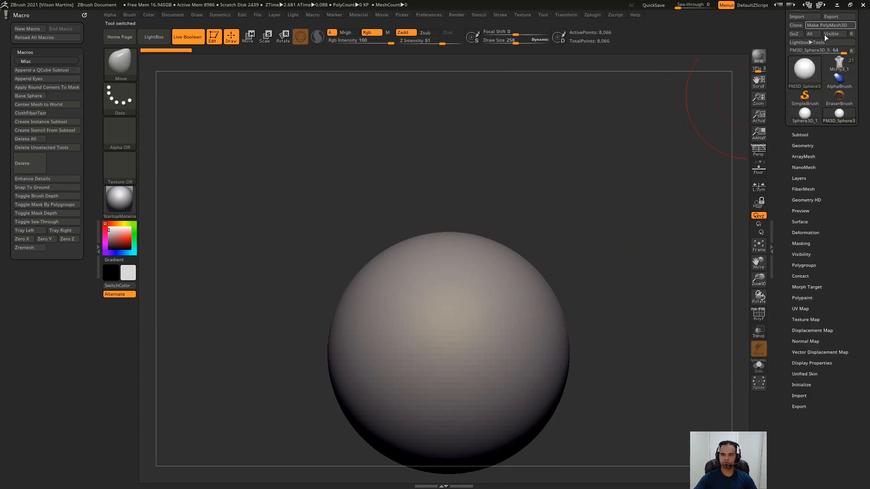
- Pull a horn from the sphere's upper left with the Move brush, apply Mirror And Weld, and undo both
{"action": "left_click_drag", "start_coordinate": [367, 258], "coordinate": [377, 80]}
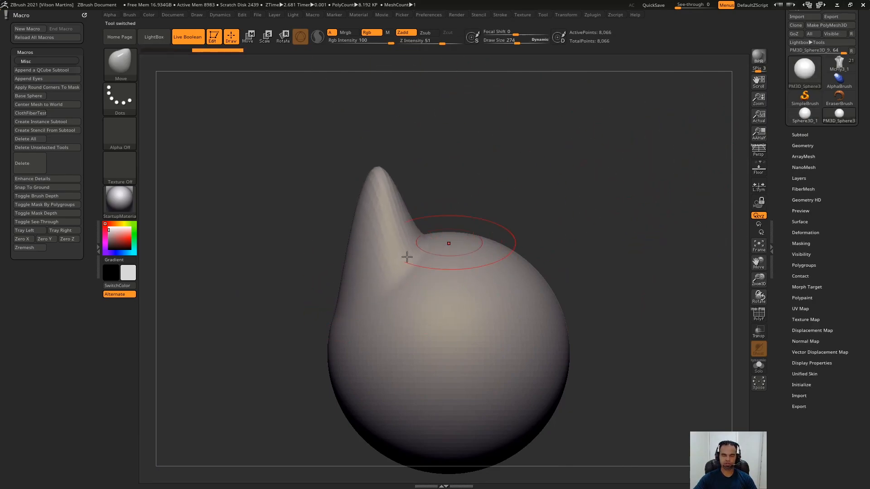
{"action": "left_click", "coordinate": [821, 229]}
{"action": "left_click", "coordinate": [823, 230]}
{"action": "left_click", "coordinate": [819, 143]}
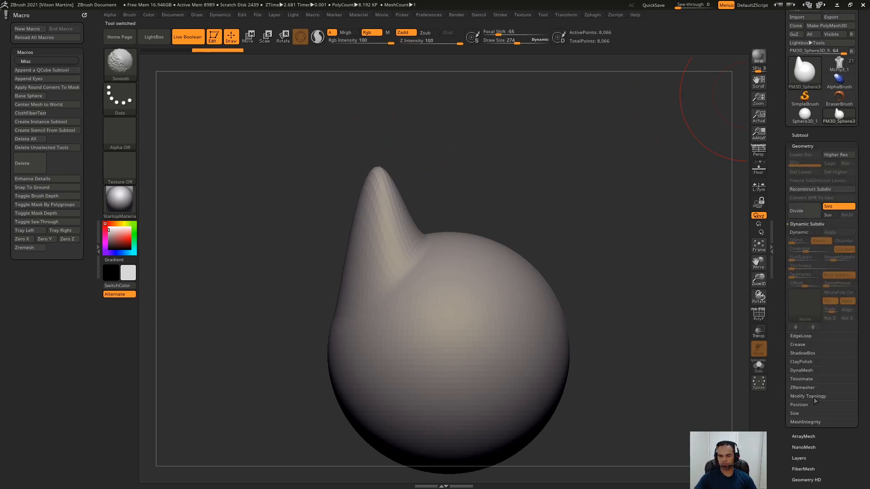
{"action": "left_click", "coordinate": [807, 396]}
{"action": "left_click", "coordinate": [808, 372]}
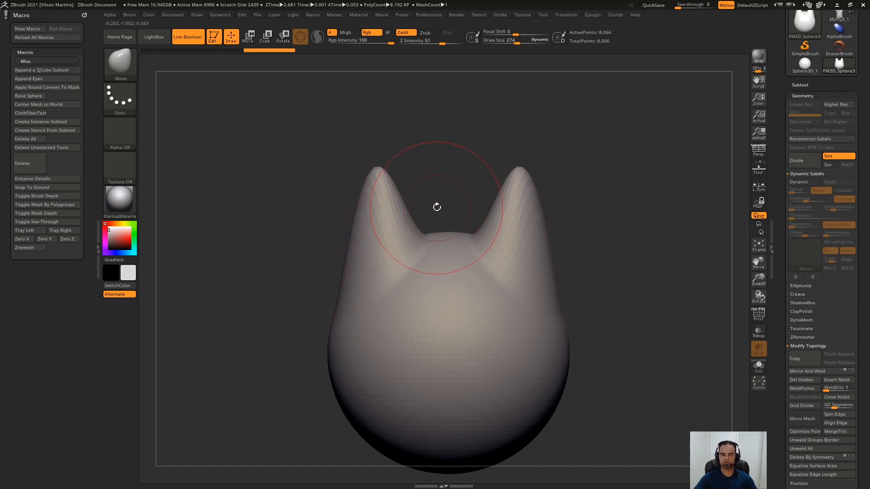
{"action": "key", "text": "ctrl+z"}
{"action": "key", "text": "ctrl+z"}
{"action": "key", "text": "ctrl+z"}
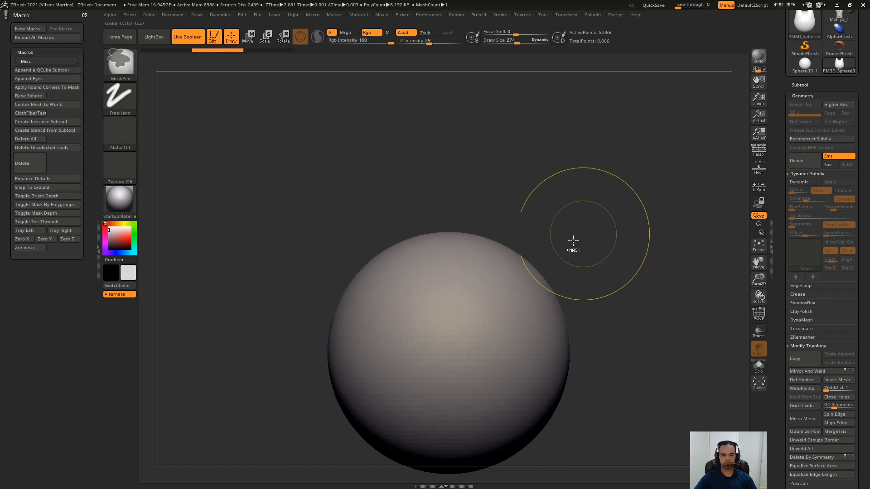
- Try Mirror And Weld with a horn pulled from the sphere's upper right, and undo the test
{"action": "left_click", "coordinate": [801, 372]}
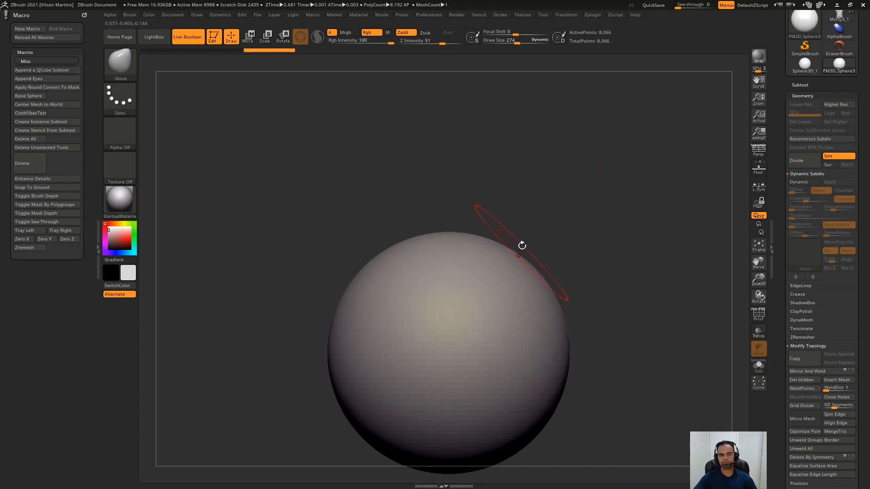
{"action": "key", "text": "ctrl+z"}
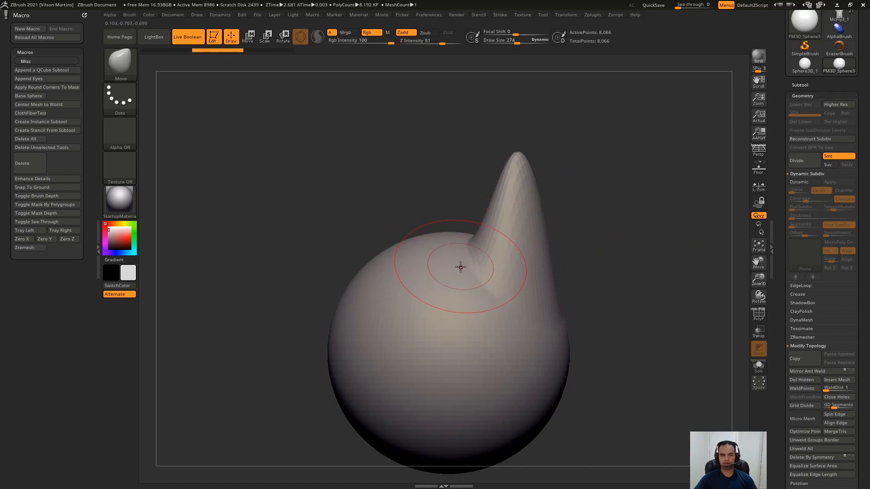
{"action": "key", "text": "ctrl"}
{"action": "key", "text": "ctrl+z"}
- Pull a horn from the sphere's upper right, flip it with the Mirror deformation, and apply Mirror And Weld
{"action": "scroll", "coordinate": [811, 181], "scroll_direction": "down", "scroll_amount": 10}
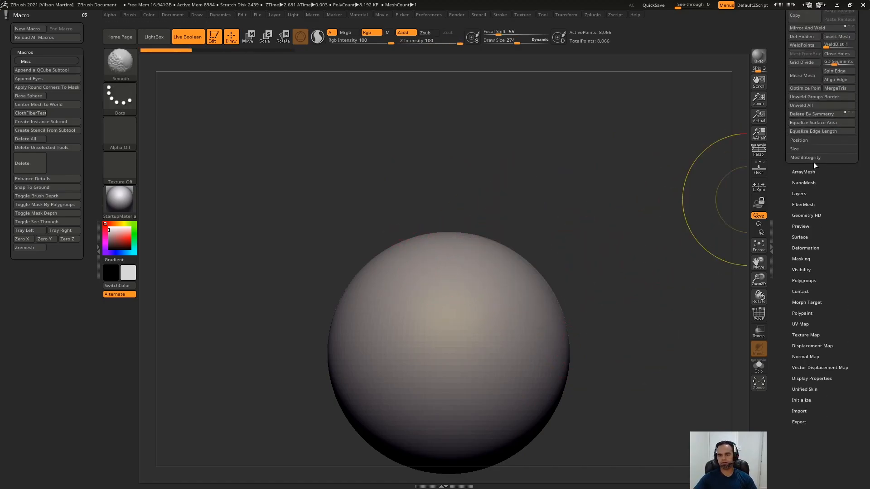
{"action": "left_click", "coordinate": [815, 247]}
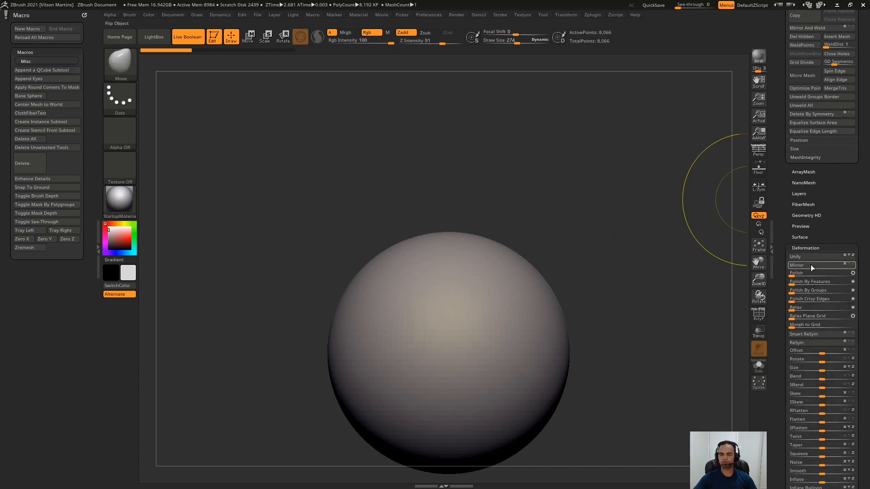
{"action": "left_click_drag", "start_coordinate": [529, 267], "coordinate": [511, 181]}
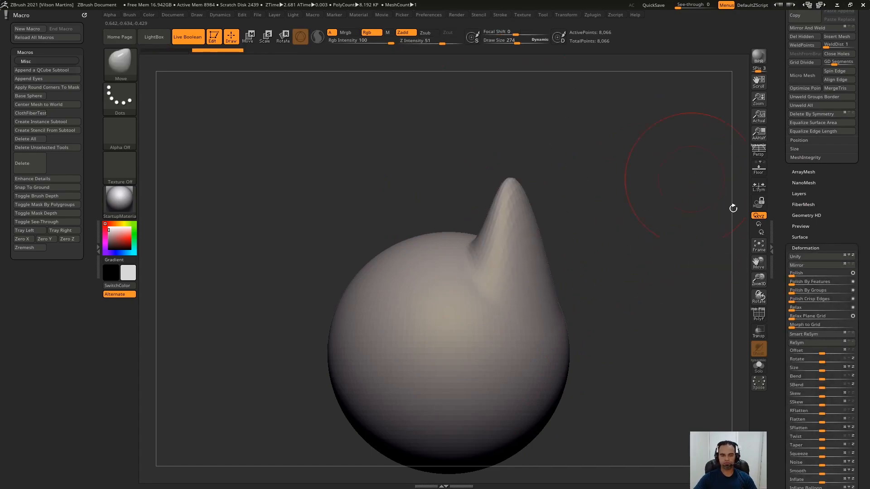
{"action": "left_click", "coordinate": [830, 267]}
{"action": "scroll", "coordinate": [826, 290], "scroll_direction": "up", "scroll_amount": 5}
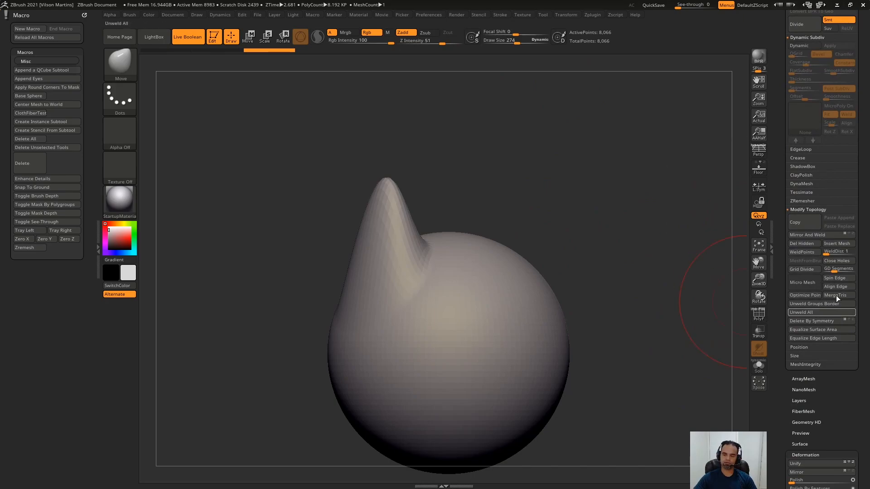
{"action": "left_click", "coordinate": [816, 233]}
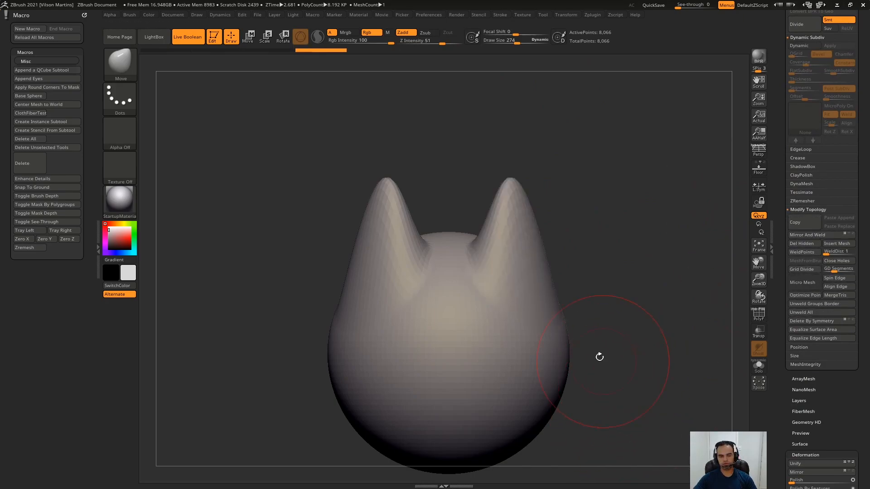
- Undo back to the plain sphere and pull a new horn from its upper right with the Move brush
{"action": "key", "text": "ctrl+z"}
{"action": "key", "text": "ctrl+z"}
{"action": "key", "text": "ctrl+z"}
{"action": "key", "text": "ctrl+z"}
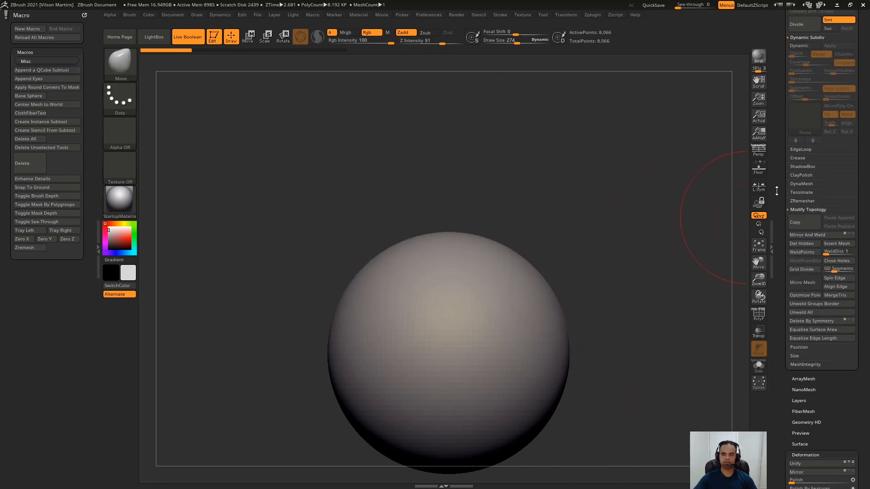
{"action": "scroll", "coordinate": [778, 187], "scroll_direction": "up", "scroll_amount": 5}
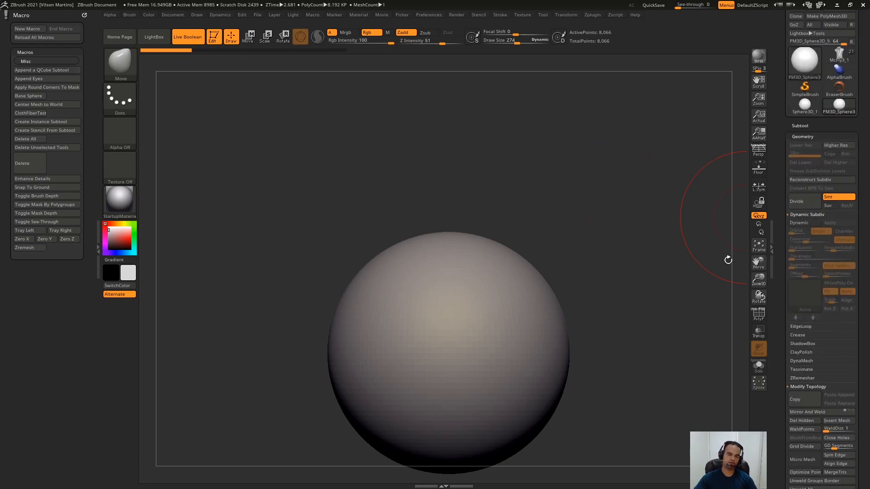
{"action": "left_click_drag", "start_coordinate": [536, 260], "coordinate": [521, 64]}
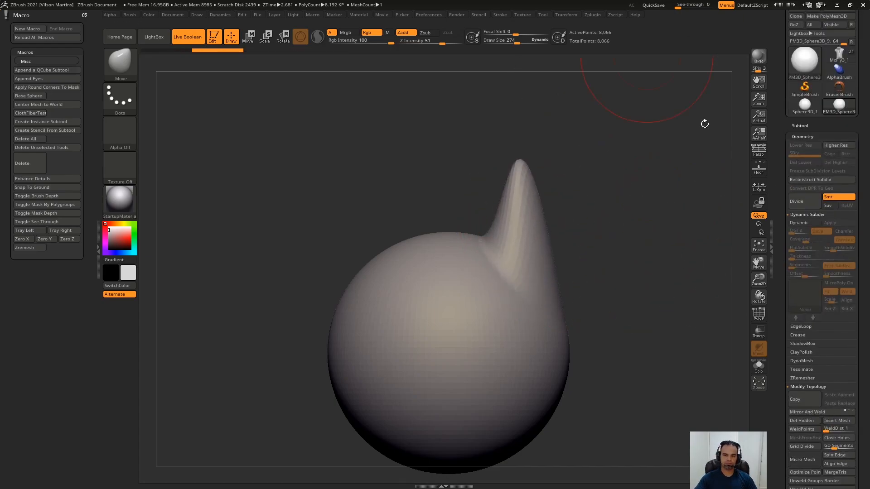
- Start a new macro recording without initializing ZBrush, and record the Mirror deformation followed by Mirror And Weld
{"action": "left_click", "coordinate": [30, 29]}
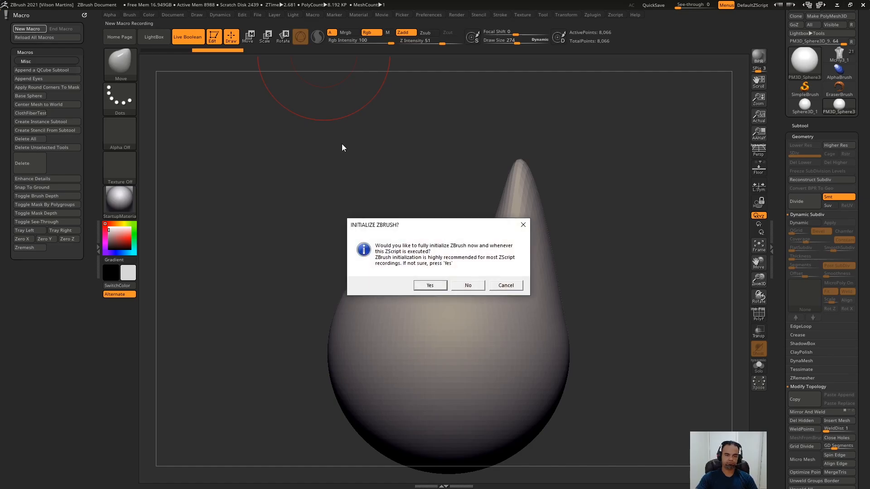
{"action": "left_click", "coordinate": [469, 286]}
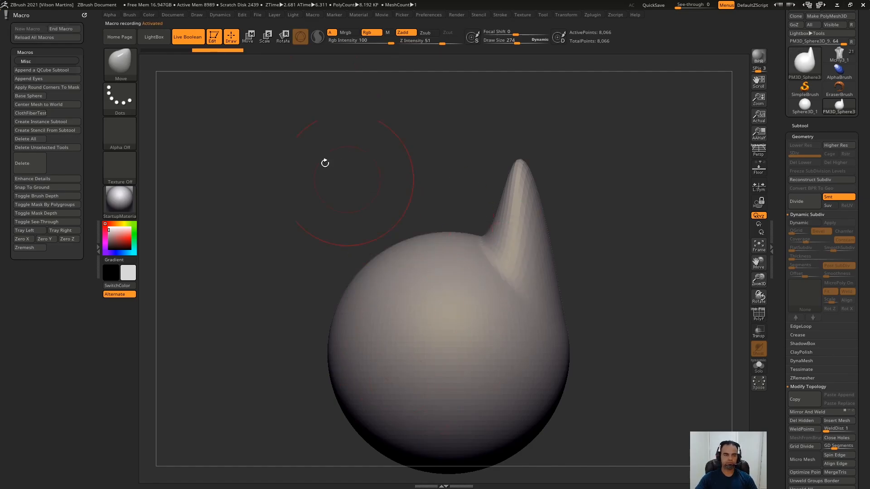
{"action": "scroll", "coordinate": [780, 334], "scroll_direction": "down", "scroll_amount": 10}
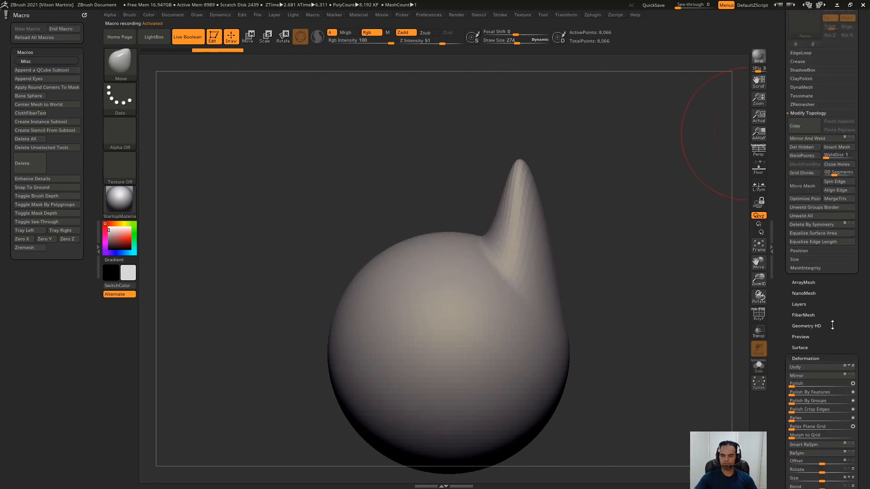
{"action": "left_click", "coordinate": [808, 314]}
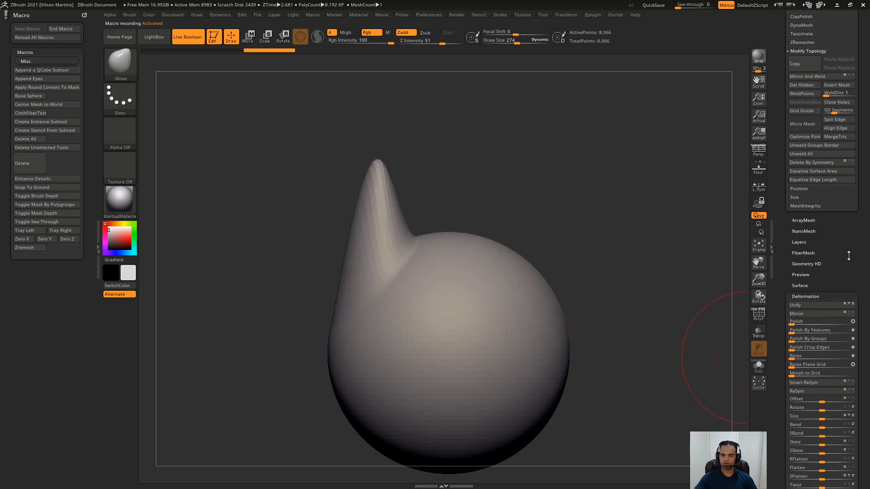
{"action": "scroll", "coordinate": [857, 320], "scroll_direction": "up", "scroll_amount": 6}
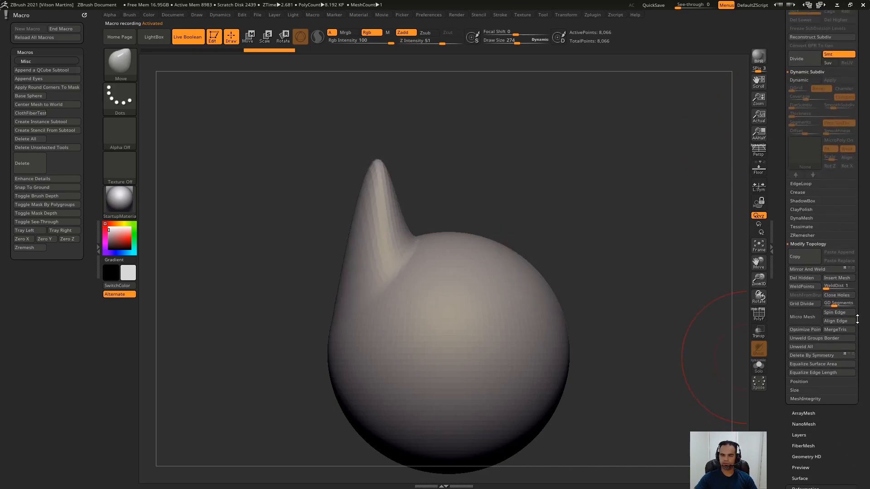
{"action": "left_click", "coordinate": [826, 270]}
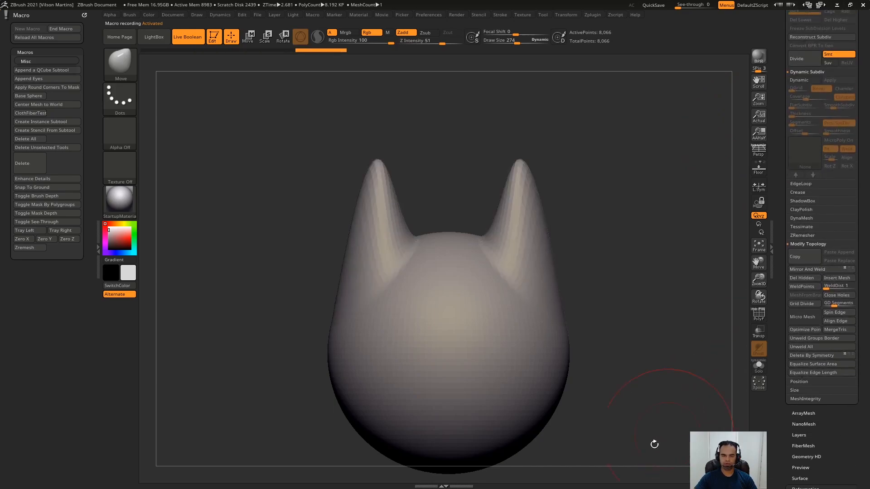
- End the macro recording and save it as RightLeft_MirrorAndWeld in the Misc folder, without a separate material-index channel
{"action": "left_click", "coordinate": [62, 28]}
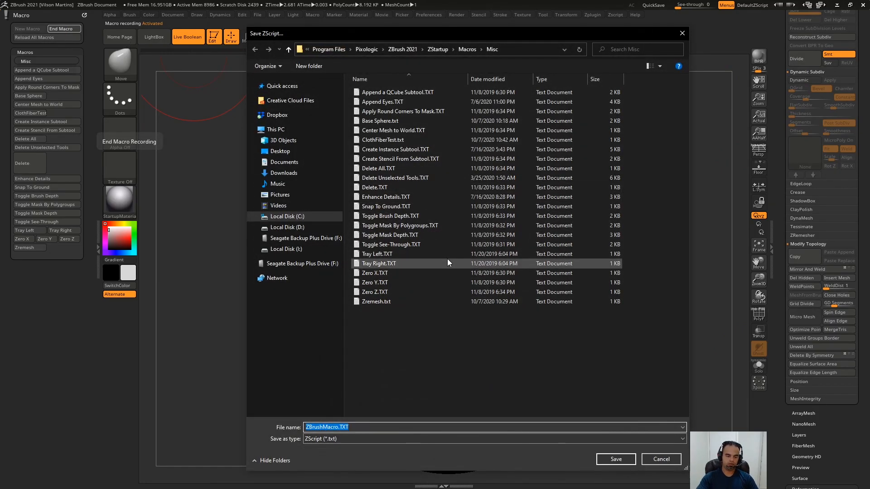
{"action": "type", "text": "RightLf"}
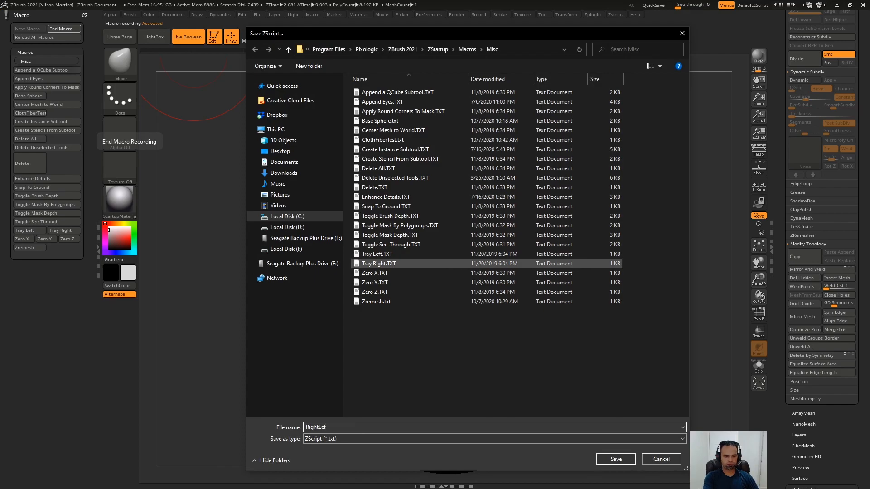
{"action": "key", "text": "Return"}
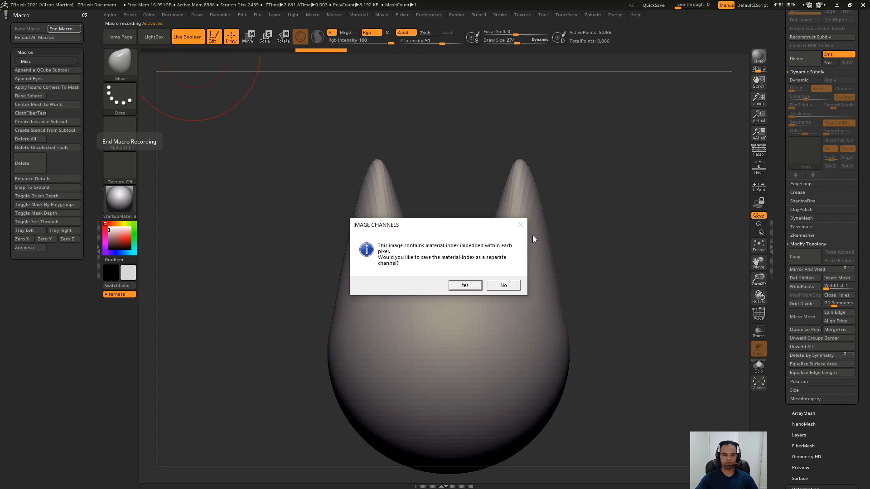
{"action": "left_click", "coordinate": [502, 285]}
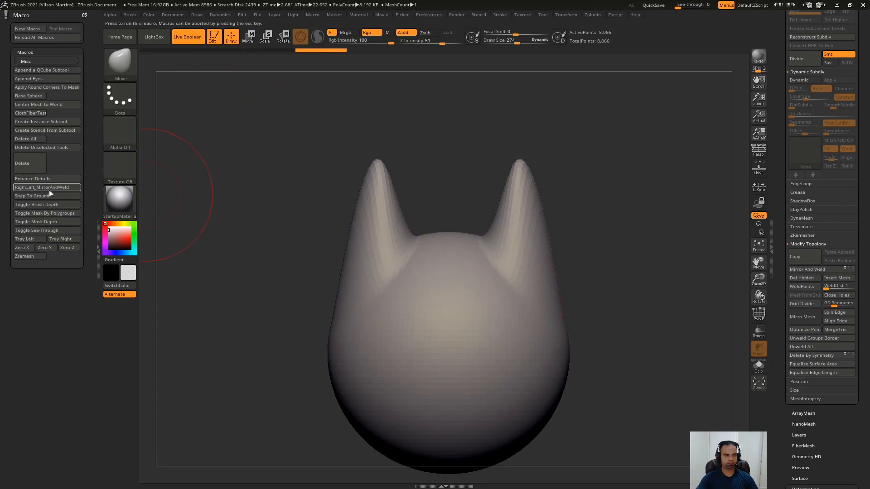
- Undo back to the plain sphere, pull a new upper-right horn, and run the RightLeft_MirrorAndWeld macro on it
{"action": "left_click", "coordinate": [781, 128]}
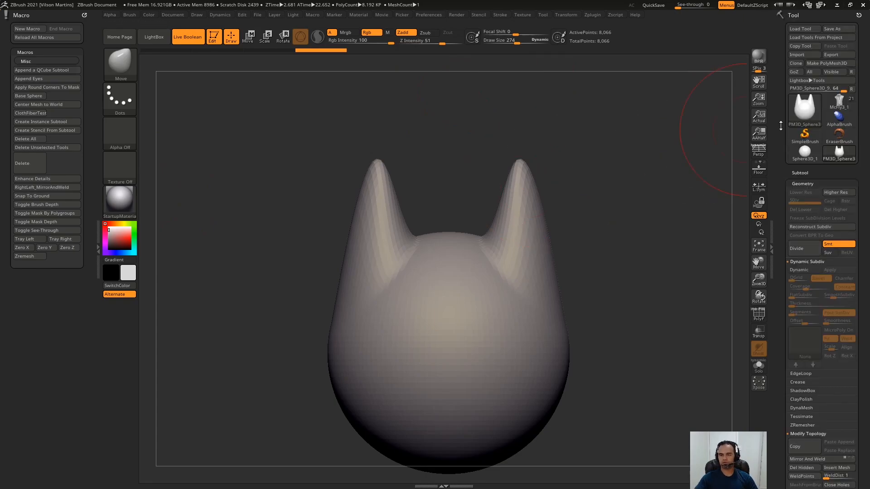
{"action": "key", "text": "ctrl+z"}
{"action": "key", "text": "ctrl+z"}
{"action": "key", "text": "ctrl+z"}
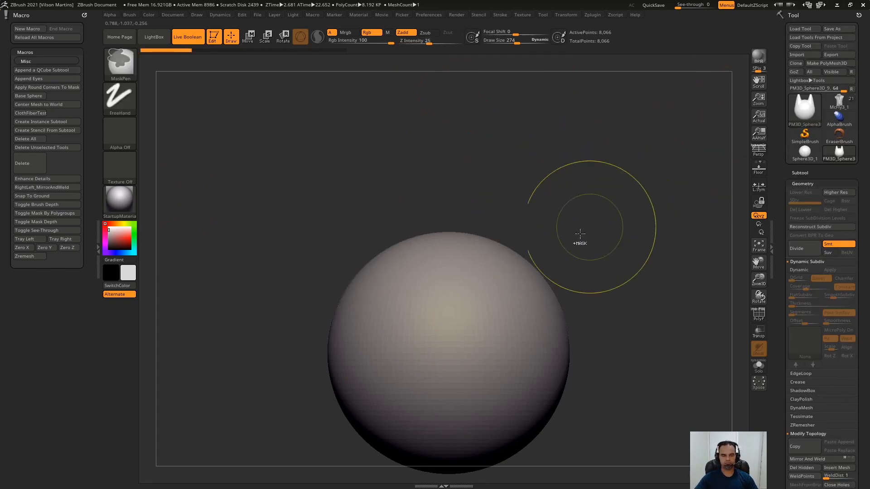
{"action": "key", "text": "ctrl+shift+z"}
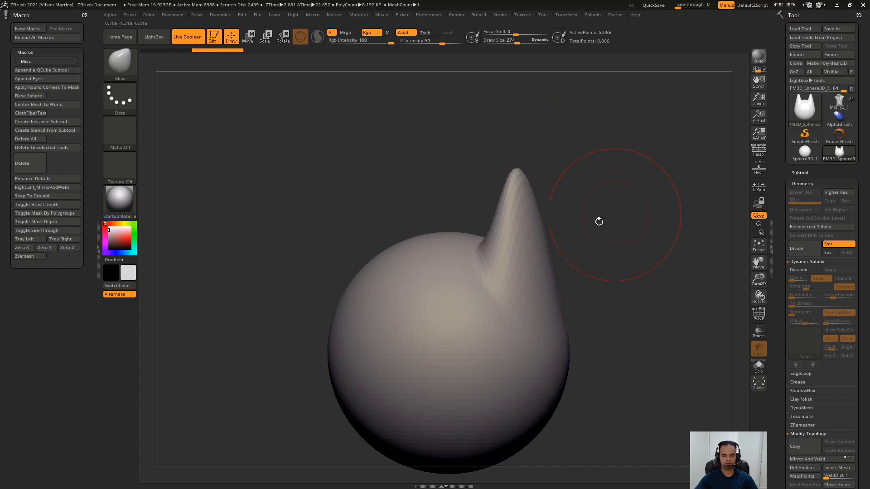
{"action": "left_click", "coordinate": [51, 189]}
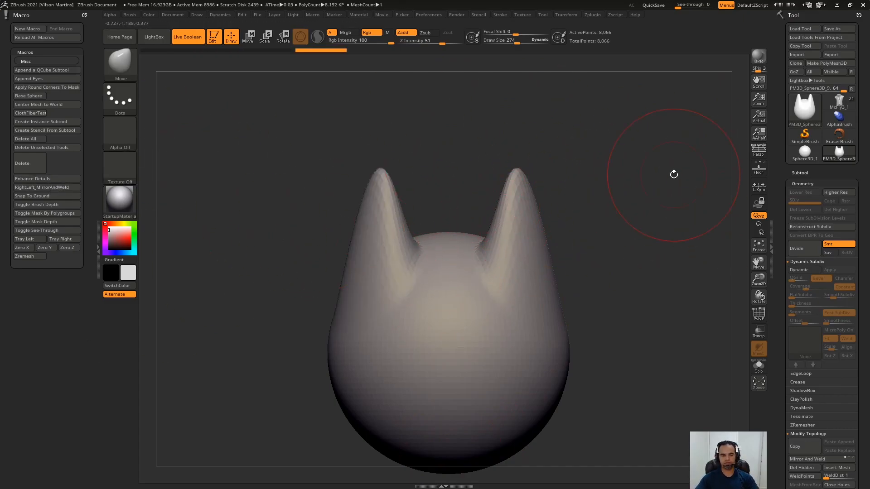
- Run the RightLeft_MirrorAndWeld macro on a Gear3D primitive converted to a PolyMesh3D
{"action": "left_click", "coordinate": [809, 113]}
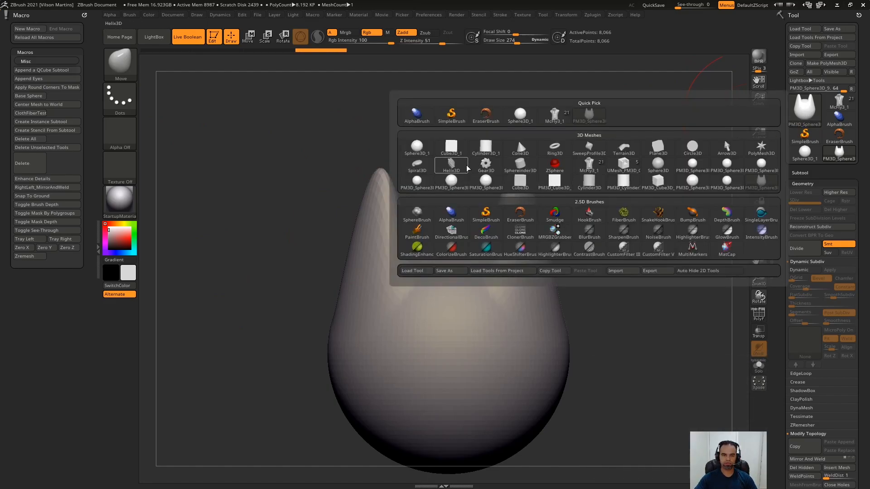
{"action": "left_click", "coordinate": [485, 164]}
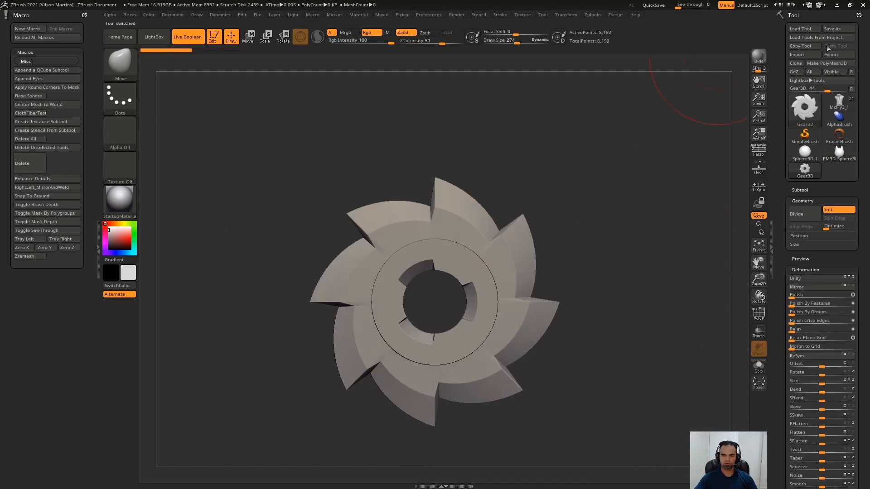
{"action": "left_click", "coordinate": [837, 63]}
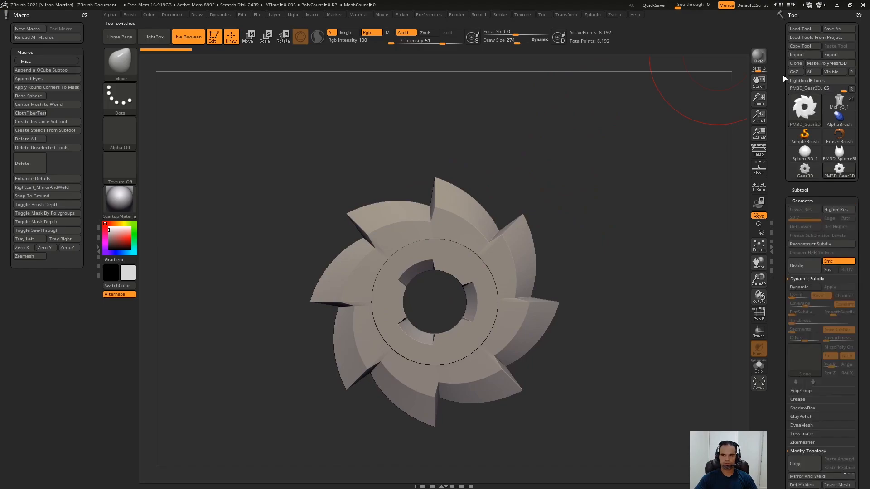
{"action": "left_click", "coordinate": [42, 188]}
- Load a cube primitive as a PolyMesh3D and pull its upper-right corner into a tall spike with the Move brush
{"action": "left_click", "coordinate": [805, 109]}
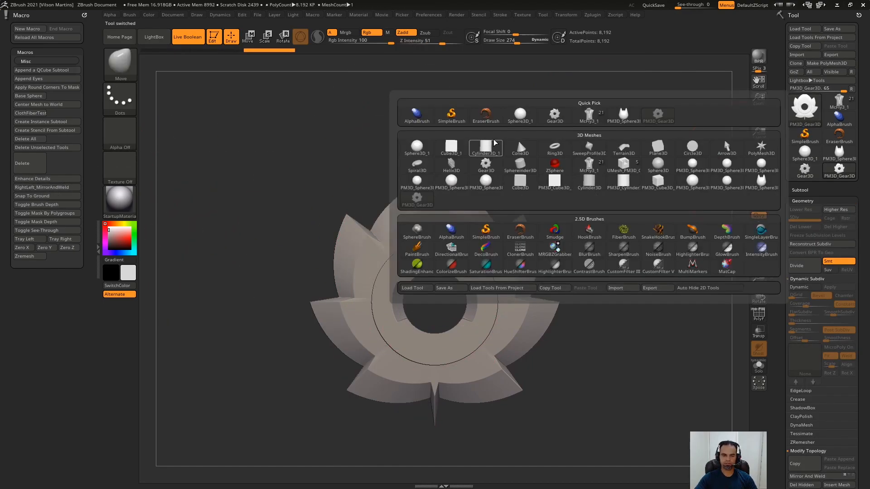
{"action": "left_click", "coordinate": [455, 150]}
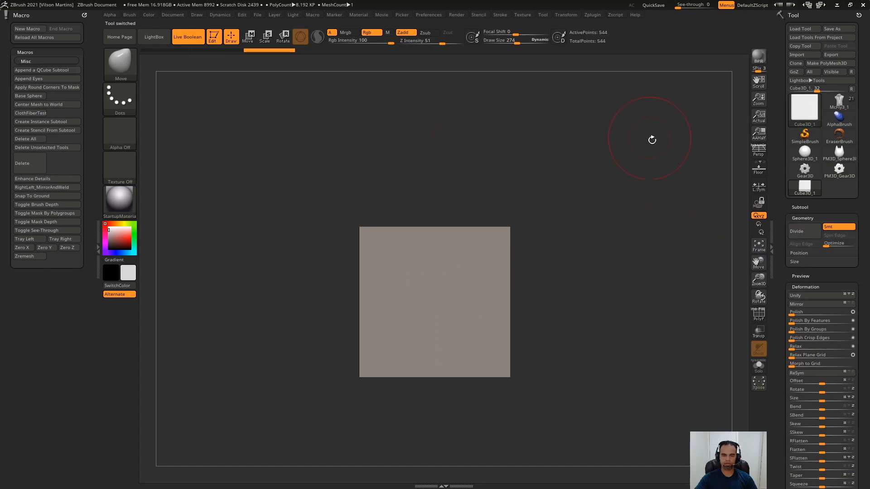
{"action": "left_click", "coordinate": [835, 65]}
{"action": "left_click_drag", "start_coordinate": [498, 245], "coordinate": [505, 113]}
{"action": "left_click_drag", "start_coordinate": [497, 209], "coordinate": [496, 66]}
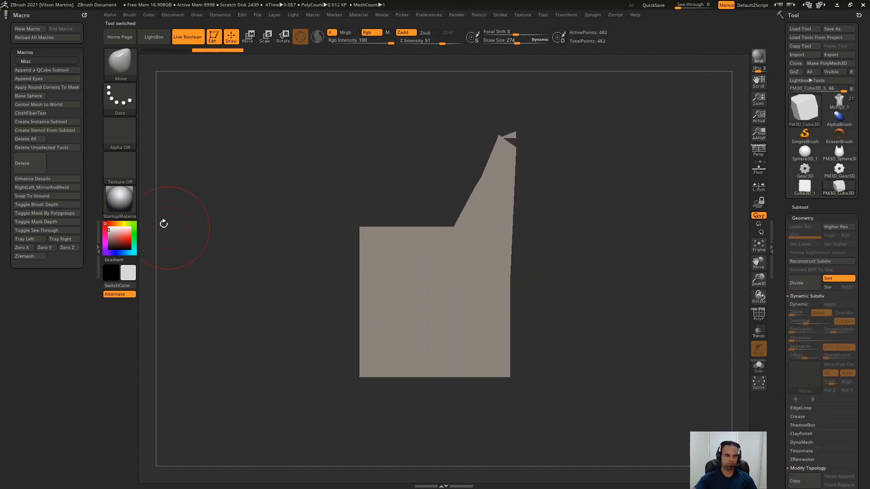
- Run the RightLeft_MirrorAndWeld macro on the pulled cube and check its mirrored mesh with the polyframe display
{"action": "left_click", "coordinate": [55, 188]}
{"action": "key", "text": "shift+f"}
{"action": "left_click_drag", "start_coordinate": [616, 168], "coordinate": [680, 202]}
{"action": "key", "text": "shift+f"}
{"action": "left_click_drag", "start_coordinate": [777, 238], "coordinate": [777, 150]}
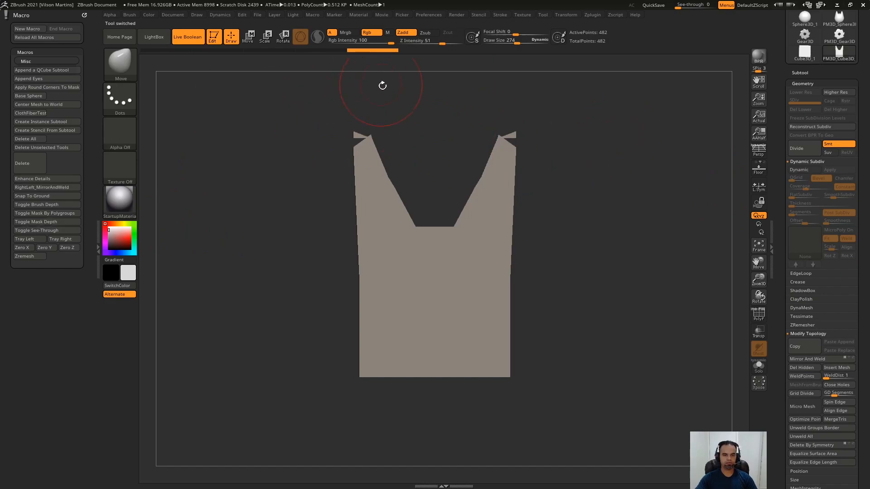
{"action": "key", "text": "f"}
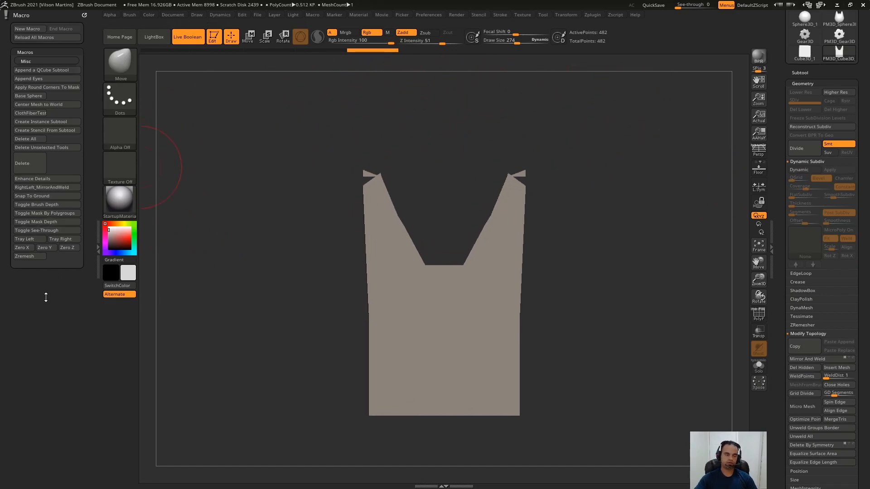
- Enable interface customization and place a copy of the RightLeft_MirrorAndWeld macro button on the shelf beside the point counts
{"action": "left_click", "coordinate": [427, 15]}
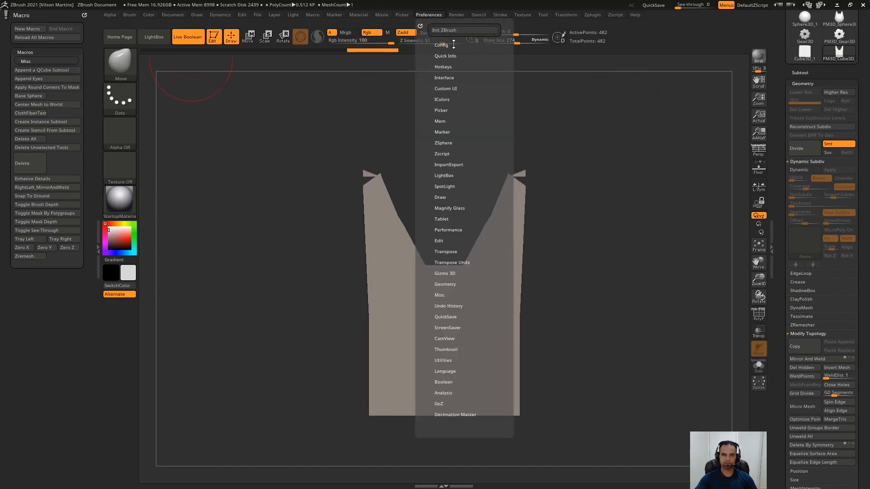
{"action": "left_click", "coordinate": [441, 45]}
{"action": "left_click", "coordinate": [464, 88]}
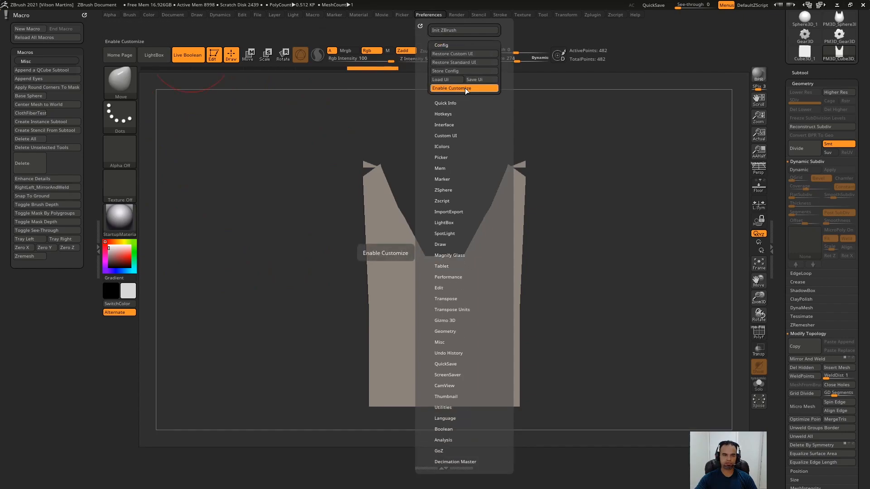
{"action": "key", "text": "ctrl"}
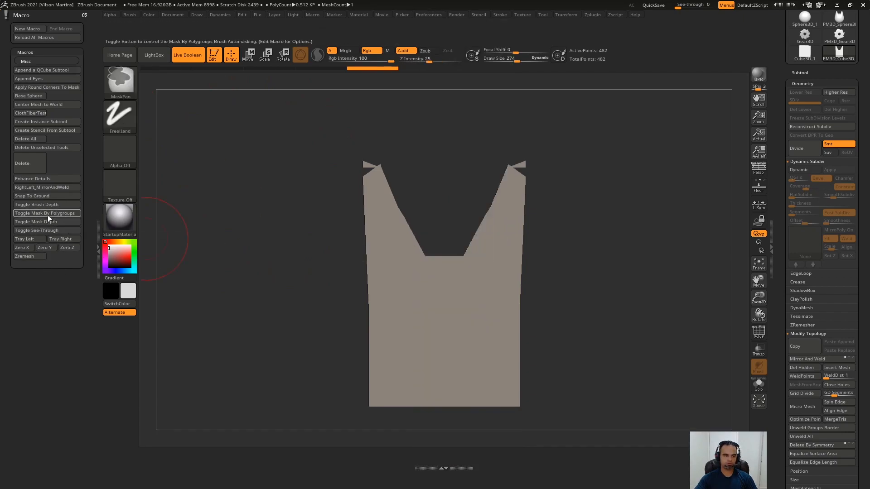
{"action": "mouse_move", "coordinate": [46, 187]}
{"action": "left_mouse_down", "text": "ctrl+alt"}
{"action": "mouse_move", "coordinate": [521, 67]}
{"action": "mouse_move", "coordinate": [672, 61]}
{"action": "mouse_move", "coordinate": [649, 62]}
{"action": "left_mouse_up", "text": "ctrl+alt"}
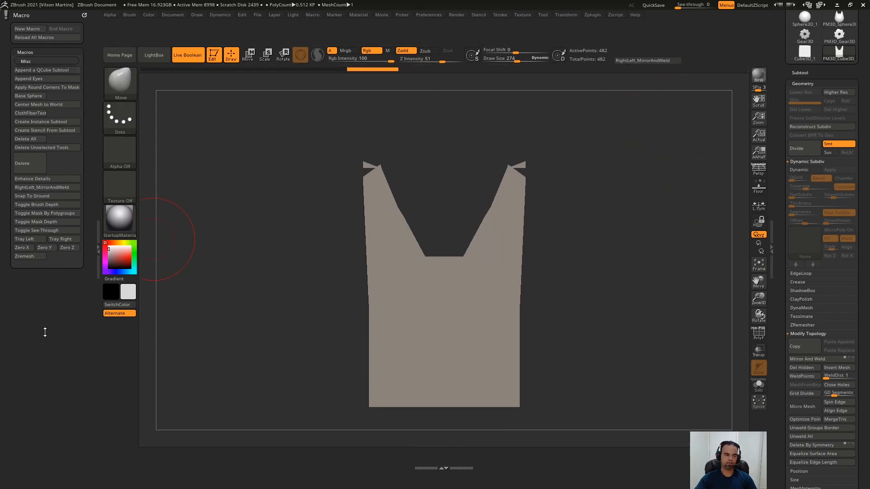
{"action": "left_click", "coordinate": [430, 15]}
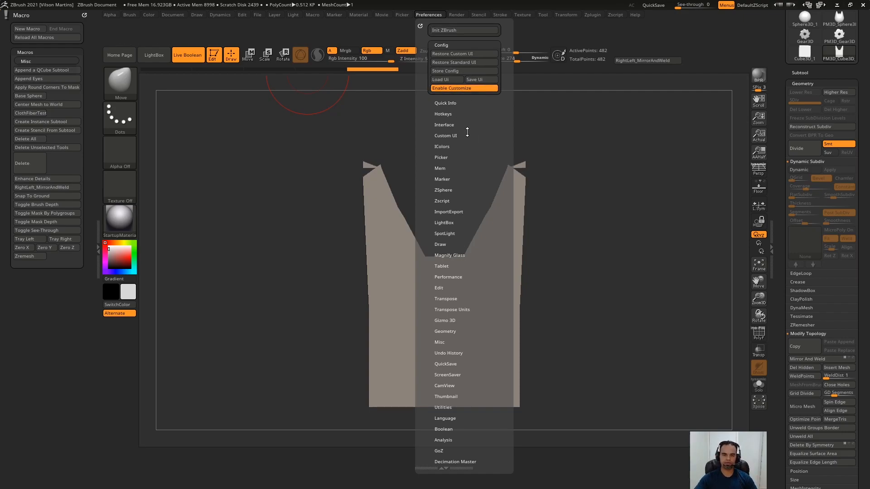
{"action": "mouse_move", "coordinate": [45, 187]}
{"action": "left_mouse_down", "text": "ctrl+alt"}
{"action": "mouse_move", "coordinate": [644, 61]}
{"action": "mouse_move", "coordinate": [646, 52]}
{"action": "left_mouse_up", "text": "ctrl+alt"}
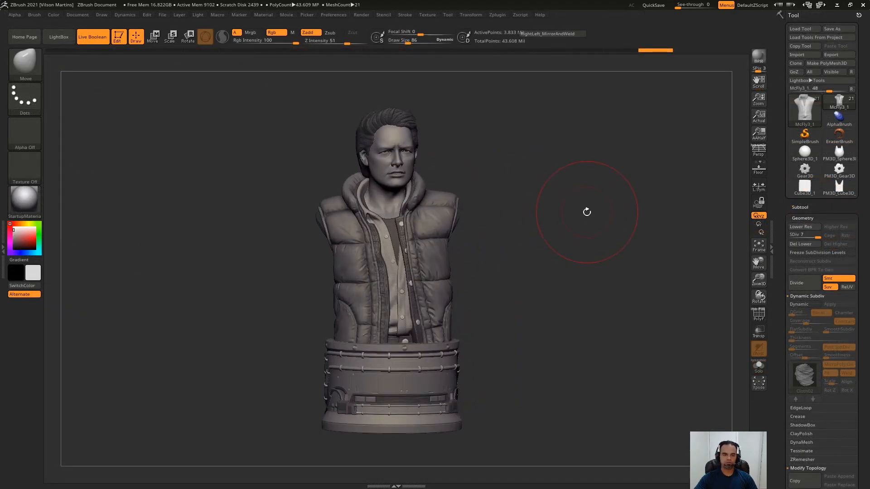
{"action": "left_click_drag", "start_coordinate": [587, 212], "coordinate": [585, 226]}
{"action": "left_click_drag", "start_coordinate": [595, 192], "coordinate": [620, 145]}
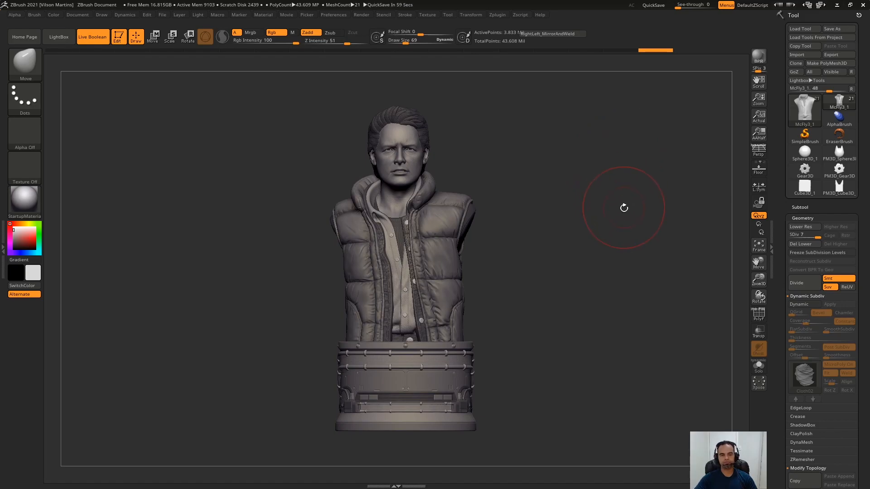